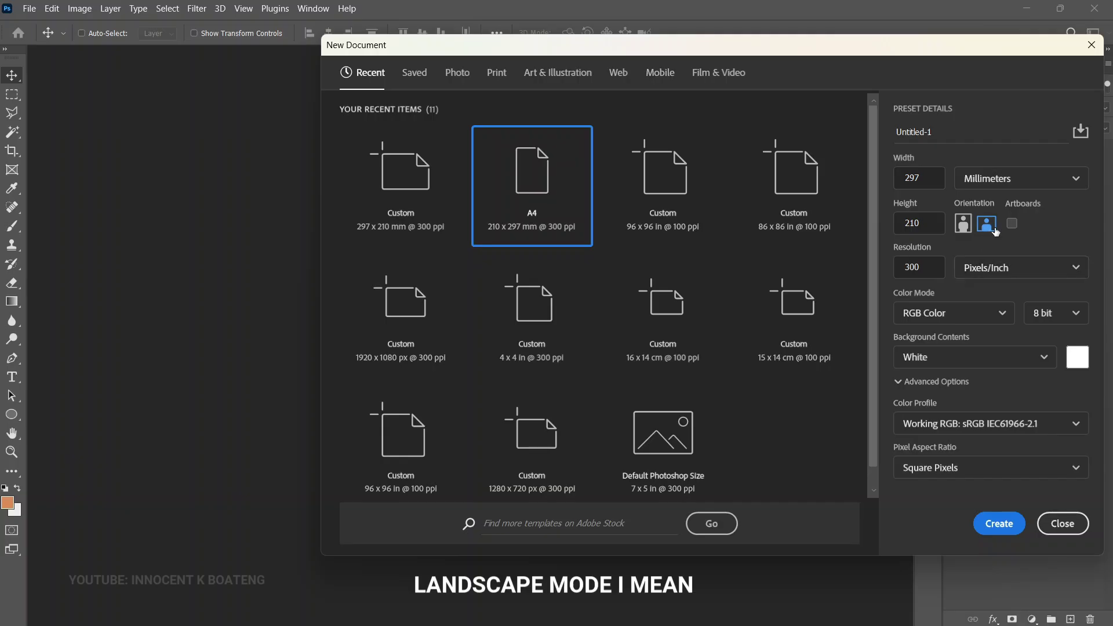
Create the new landscape A4 document and view the whole blank page
left_click(996, 525)
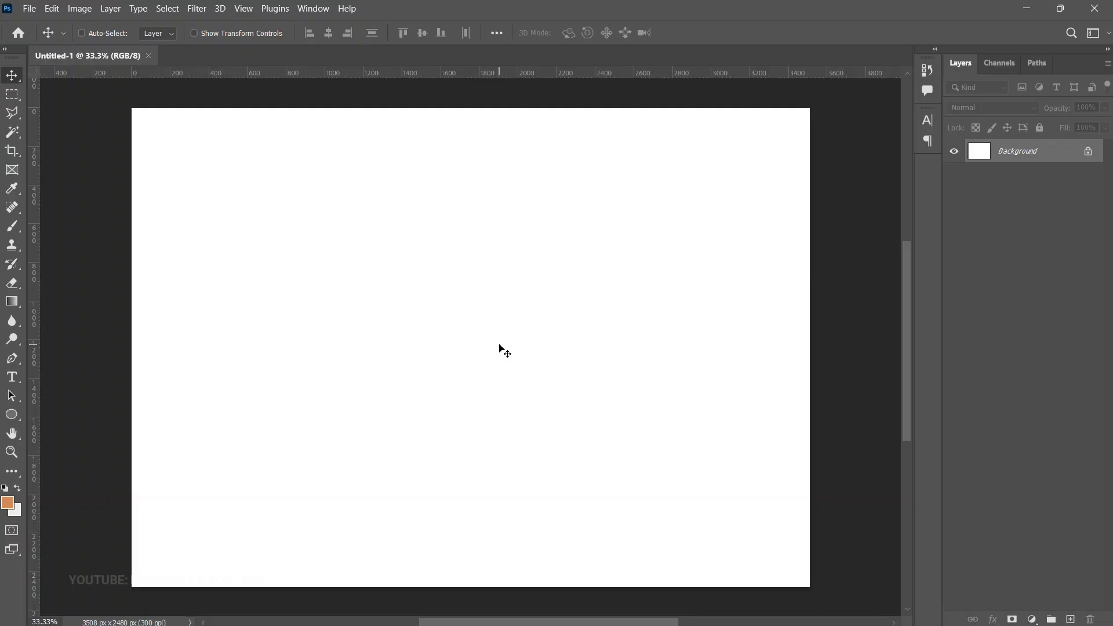
key("z")
left_click(505, 343)
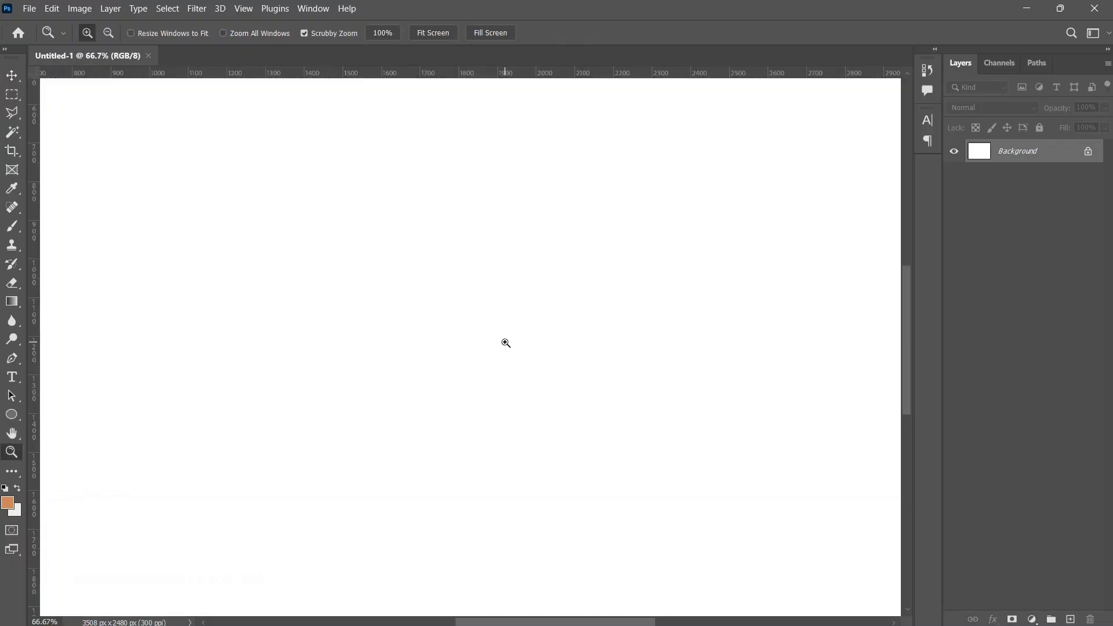
left_click(506, 343, "alt")
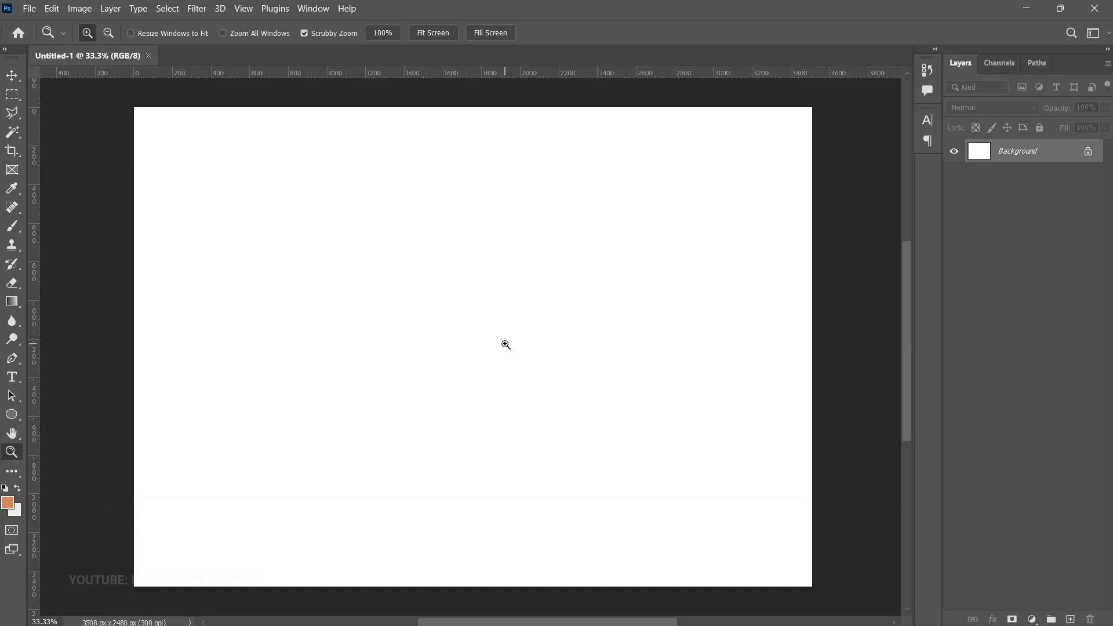
key("v")
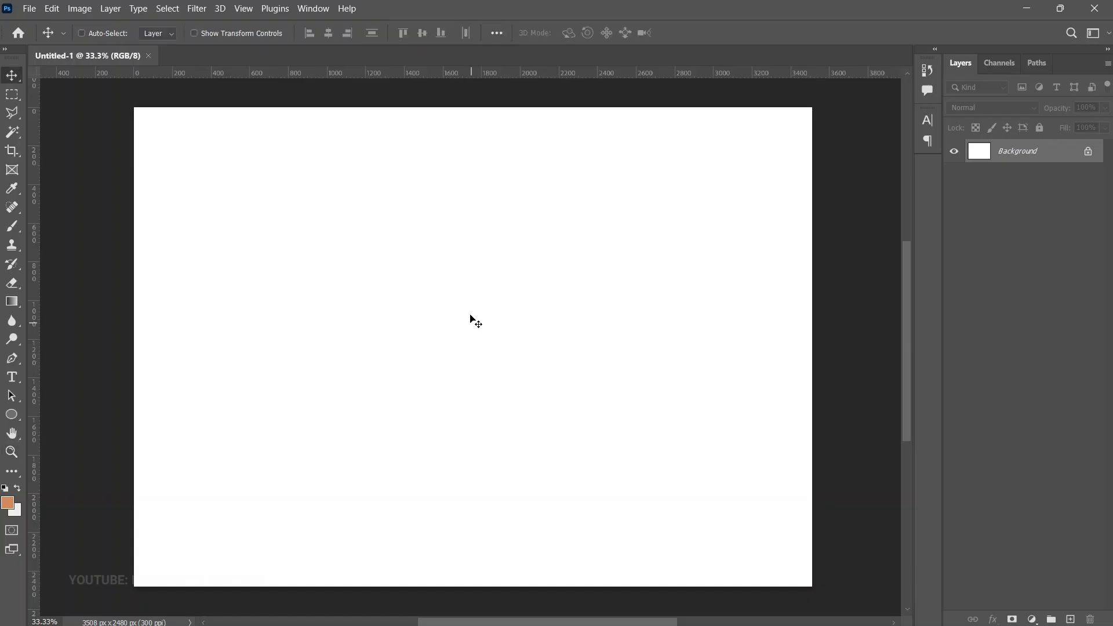
Add vertical edge guides at 1% and 99% of the page width
left_click(245, 9)
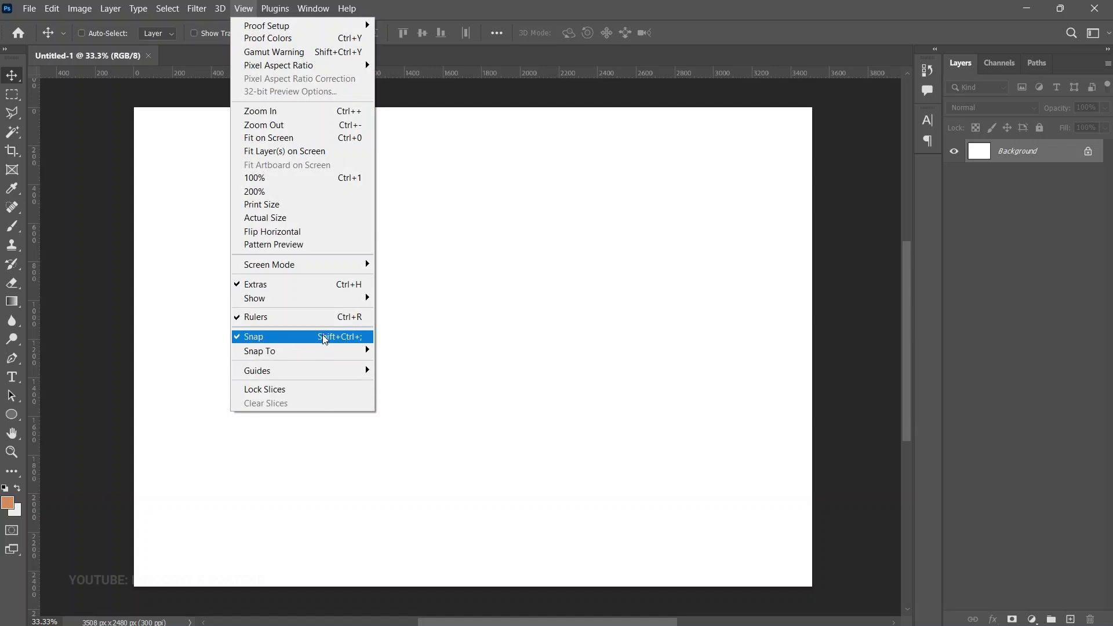
mouse_move(335, 374)
left_click(426, 450)
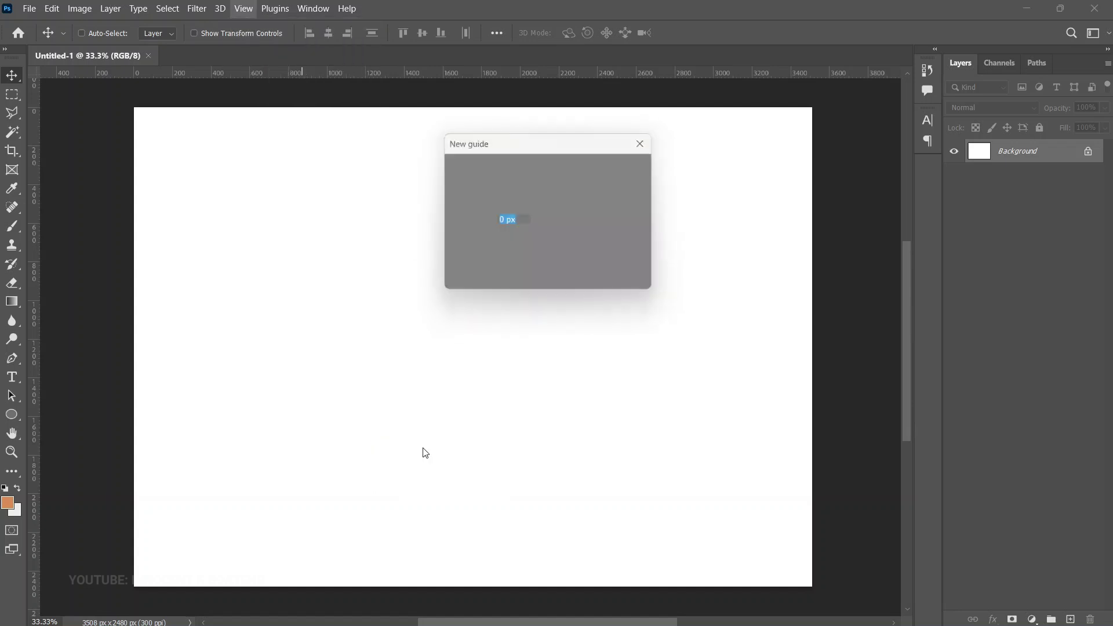
type("1%")
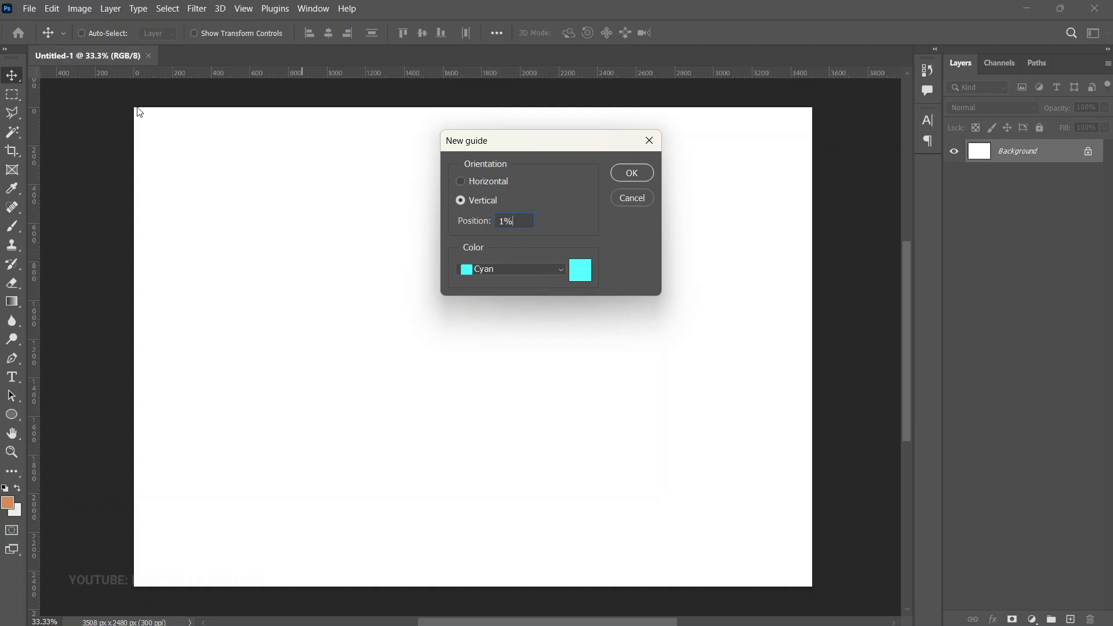
left_click(632, 173)
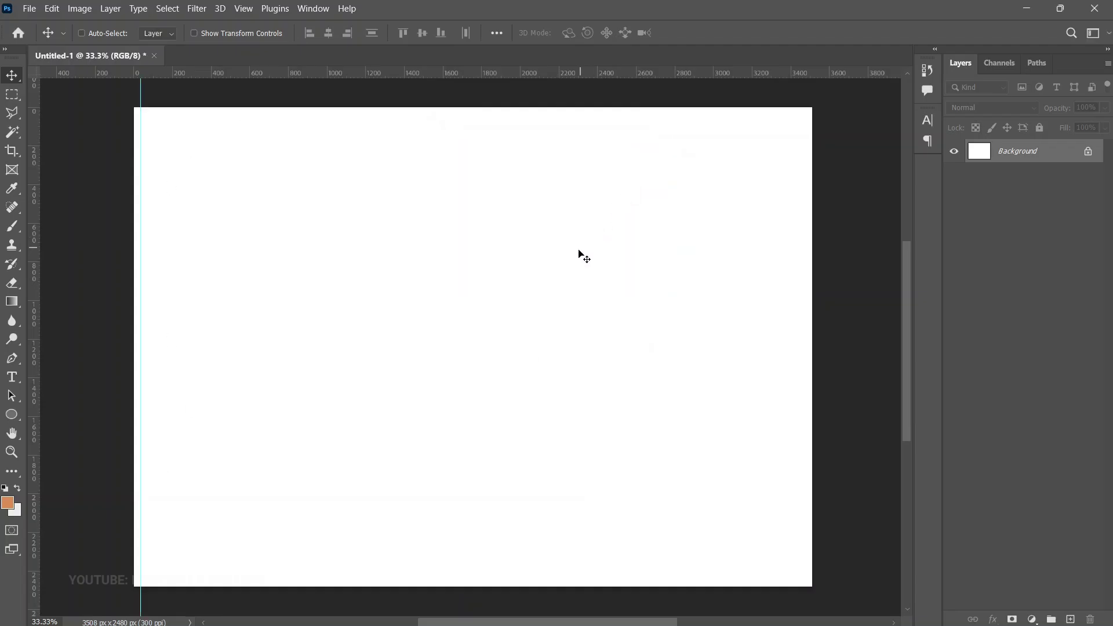
left_click(243, 8)
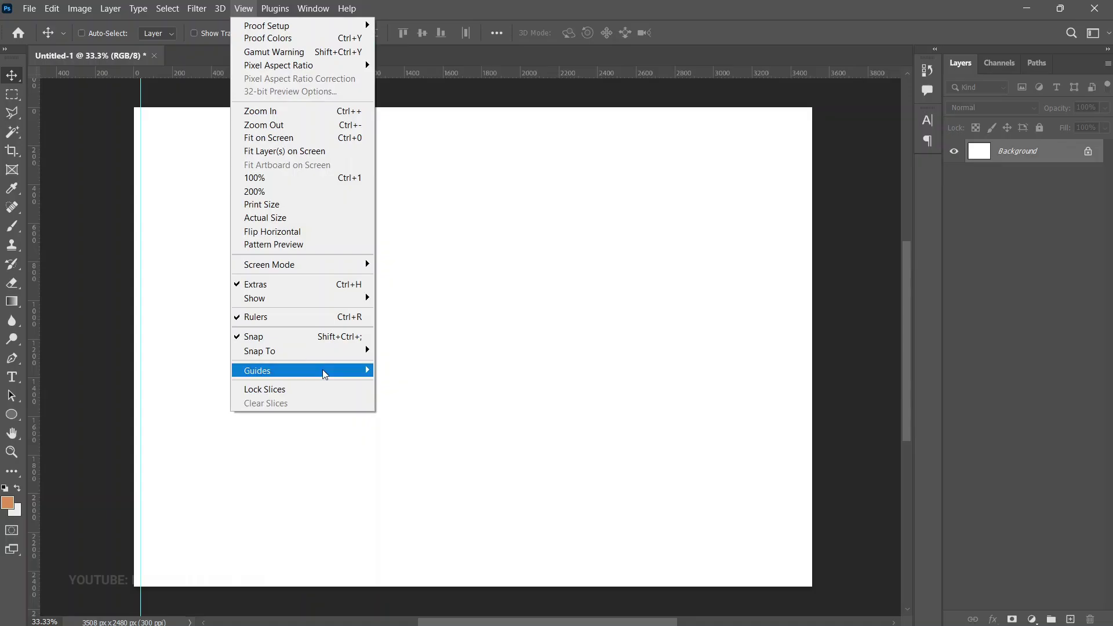
mouse_move(323, 369)
left_click(444, 450)
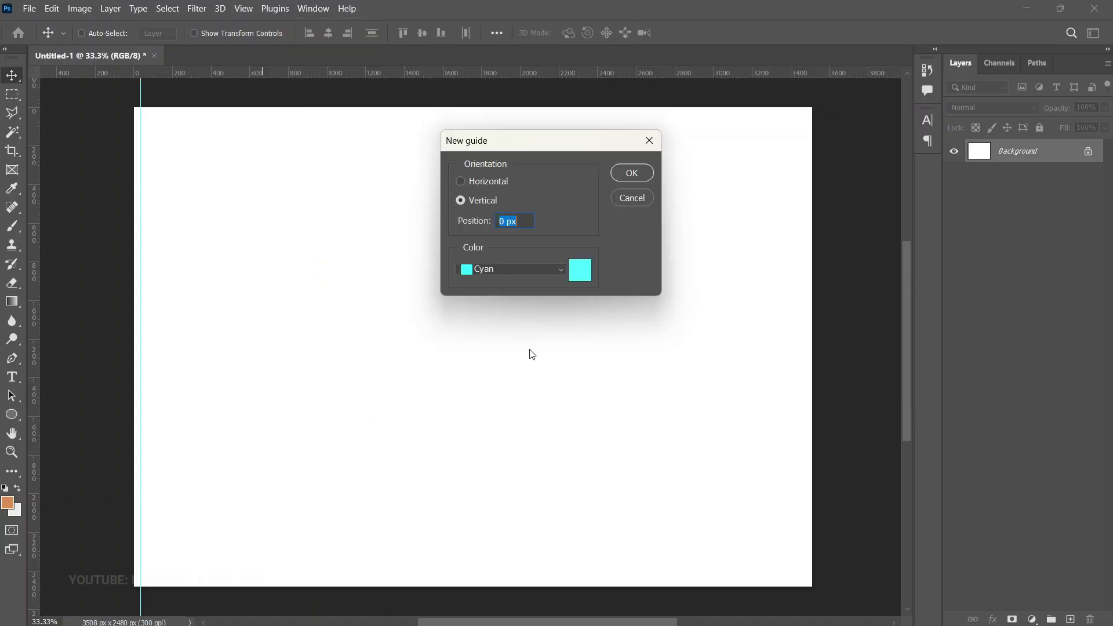
type("99%")
key("Return")
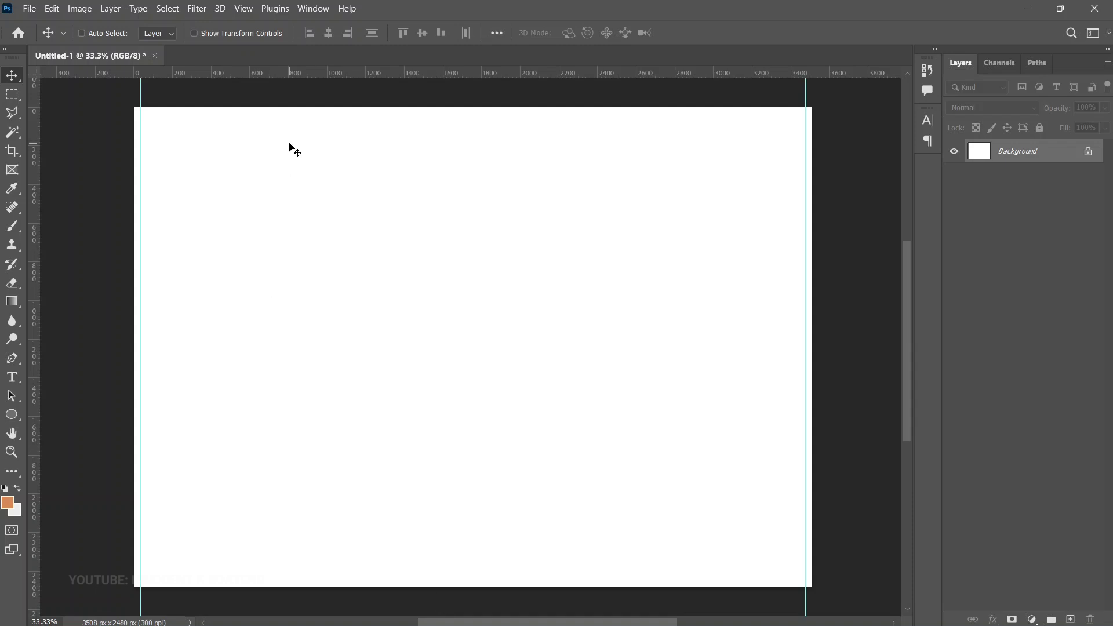
Add the centre-fold vertical guides at 49% and 51%
left_click(243, 9)
mouse_move(279, 369)
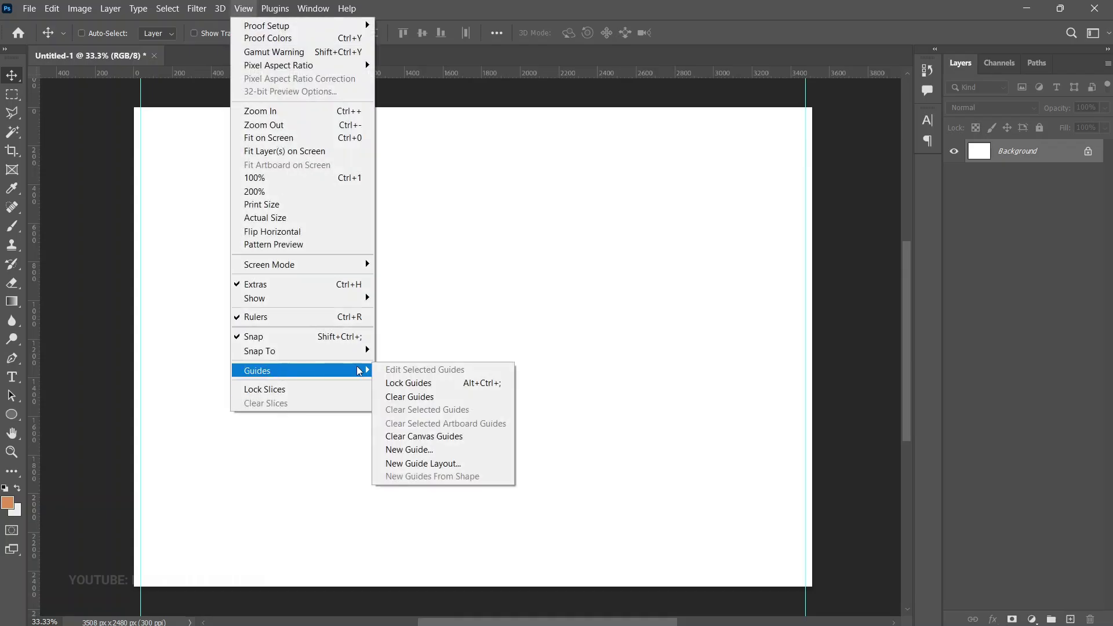
left_click(436, 447)
type("49")
key("Return")
key("alt+v")
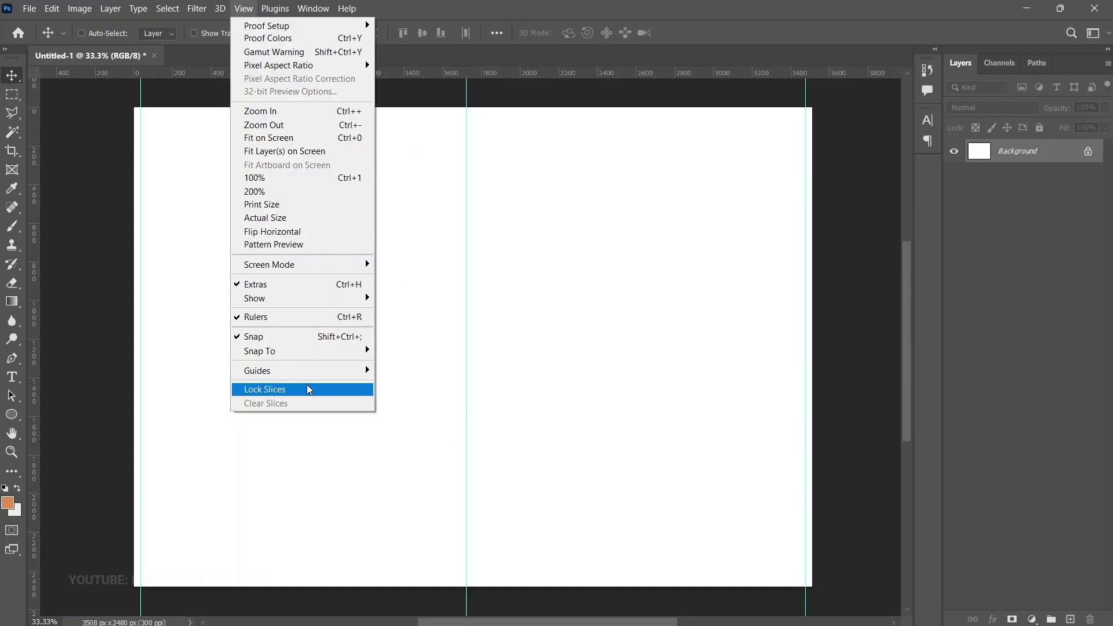
mouse_move(346, 377)
left_click(409, 449)
type("51")
key("Return")
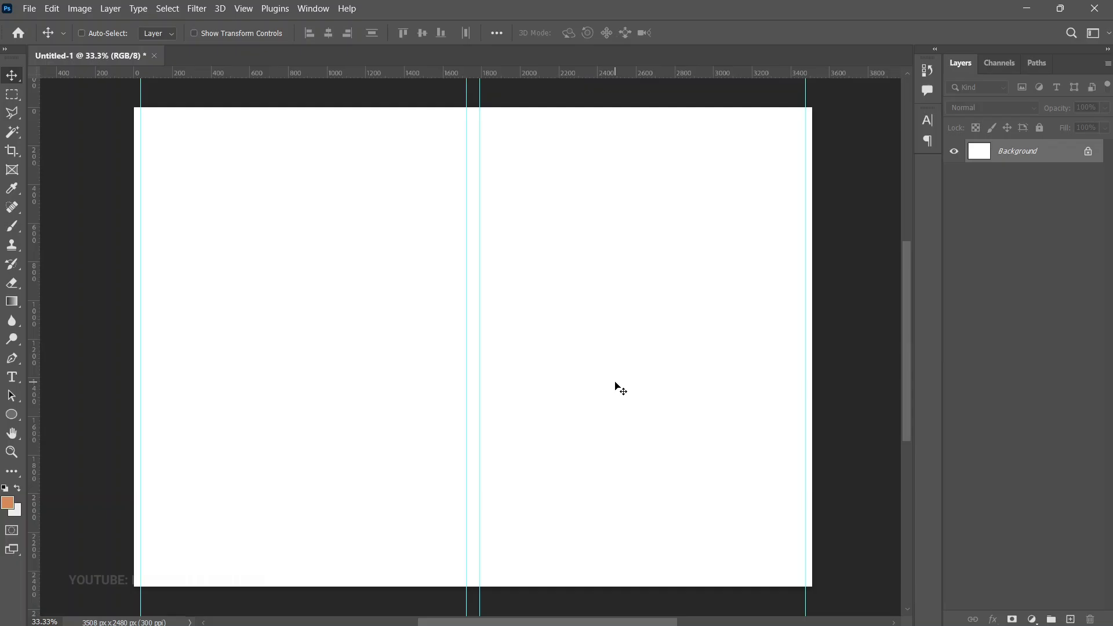
left_click(29, 8)
Embed the floral border image and move it onto the right half beside the fold
left_click(108, 277)
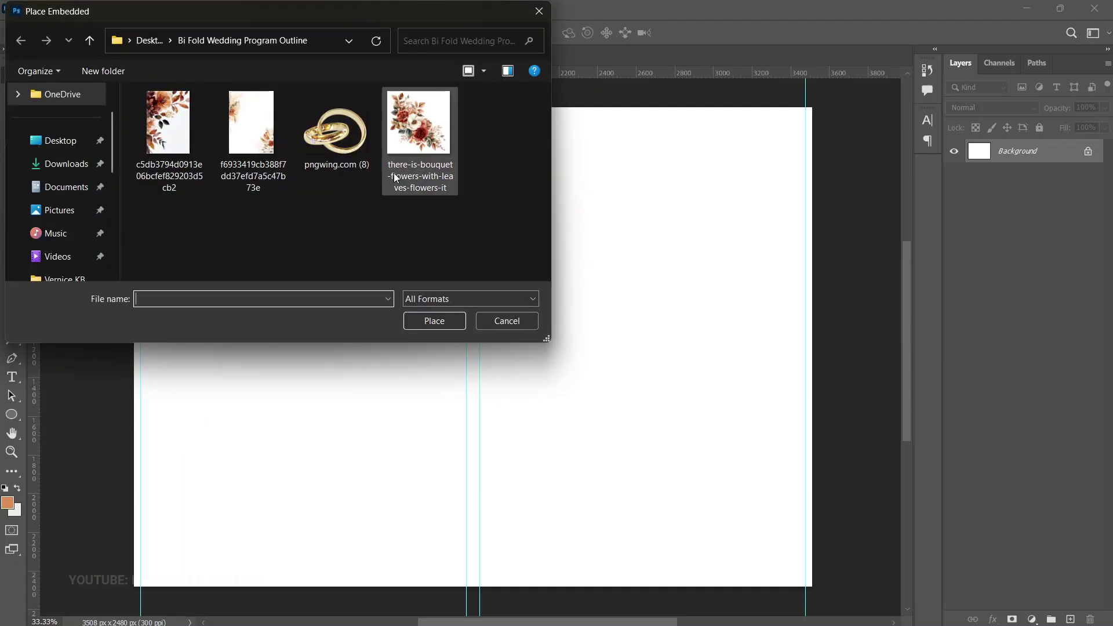
left_click_drag(380, 8, 413, 32)
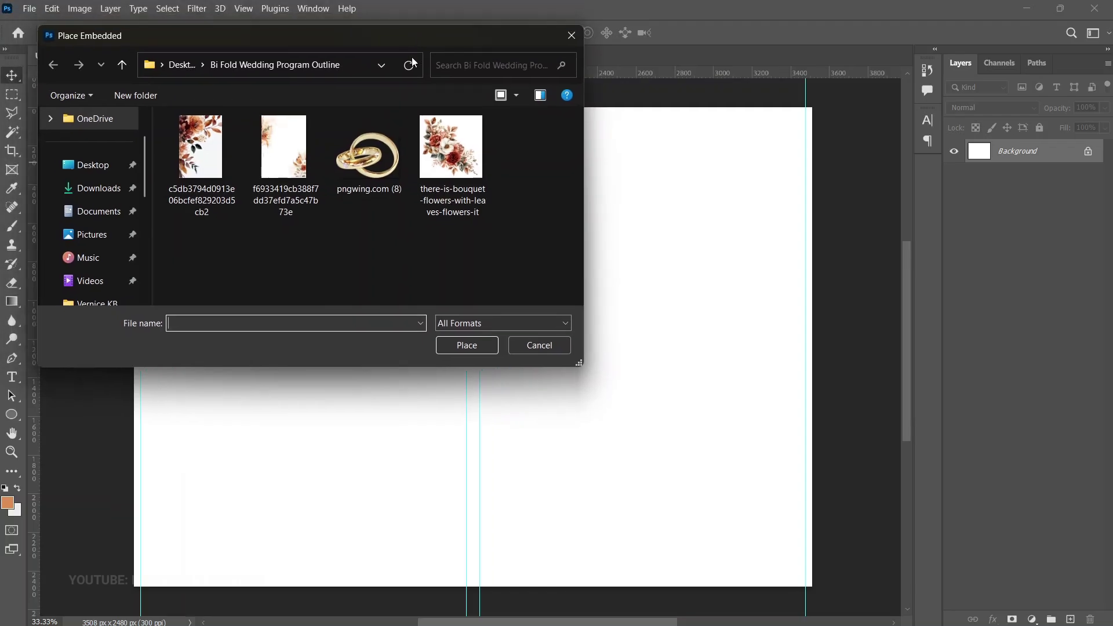
left_click(284, 164)
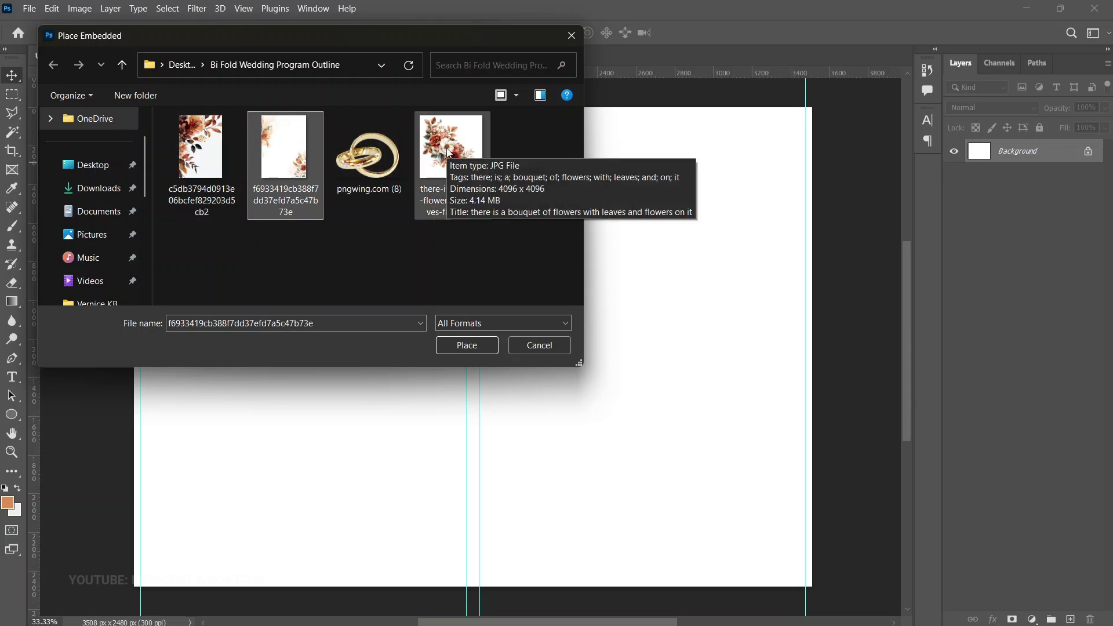
double_click(285, 160)
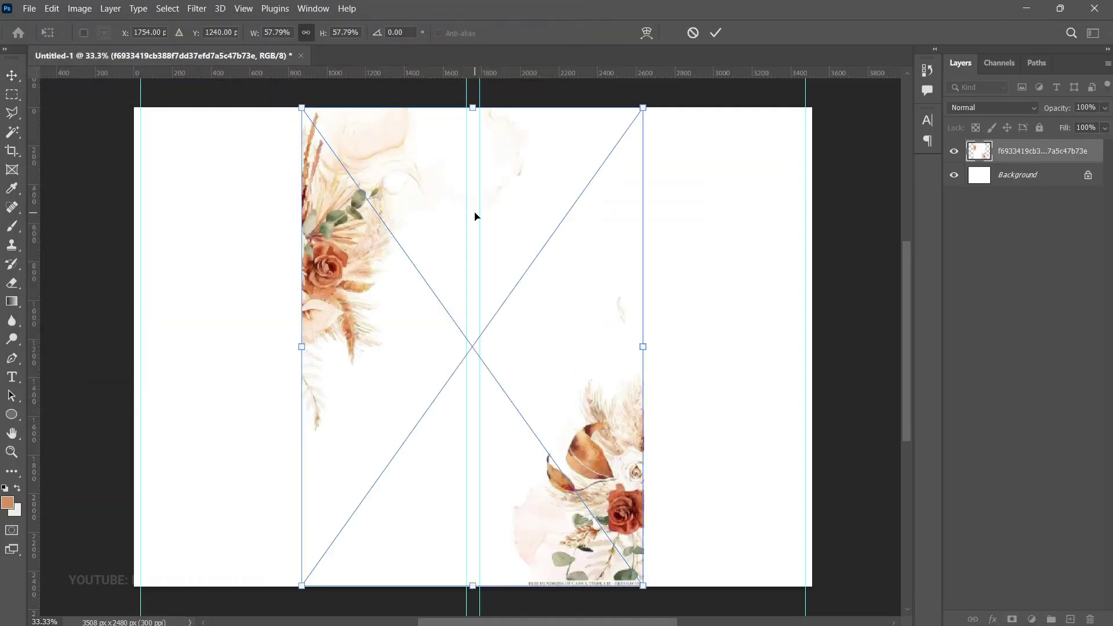
key("Return")
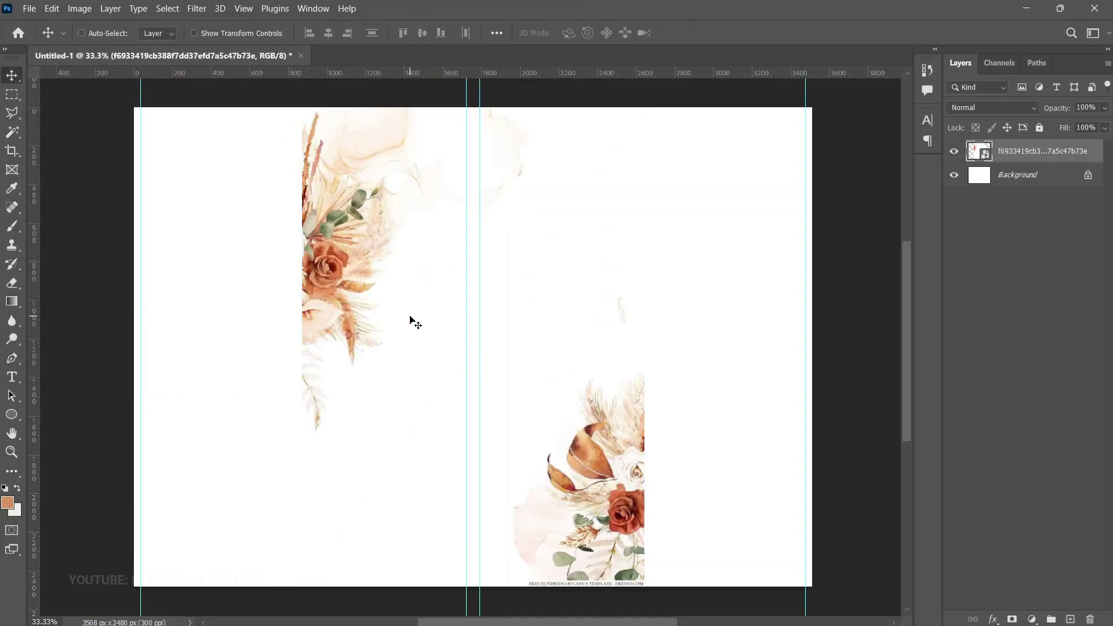
left_click_drag(364, 265, 525, 268)
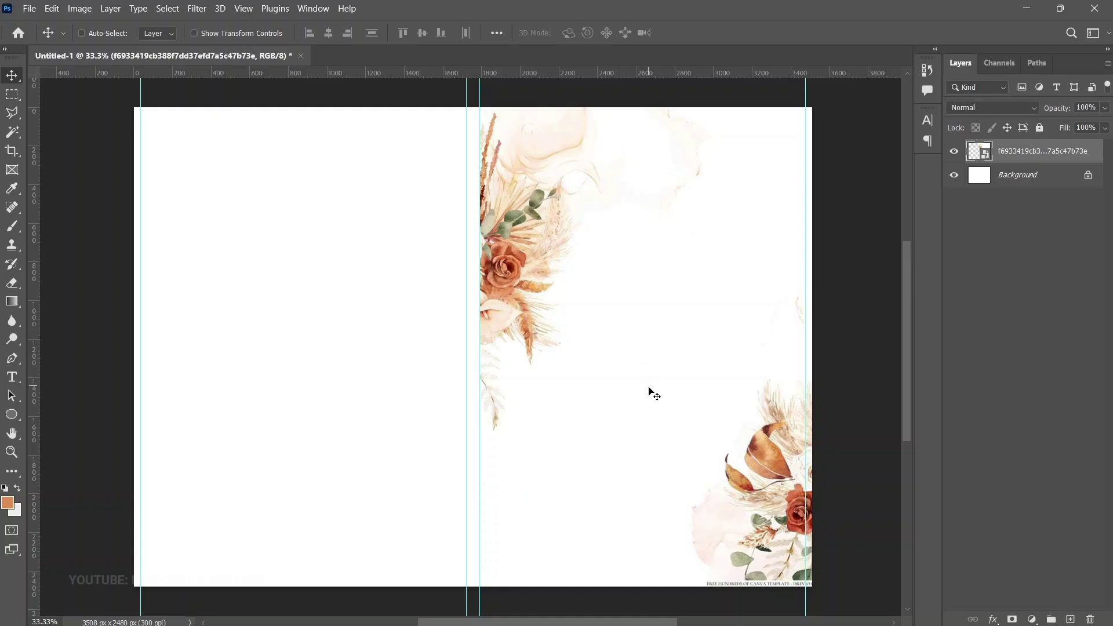
Enlarge the floral image slightly with Free Transform
key("z")
left_click(626, 410, "alt")
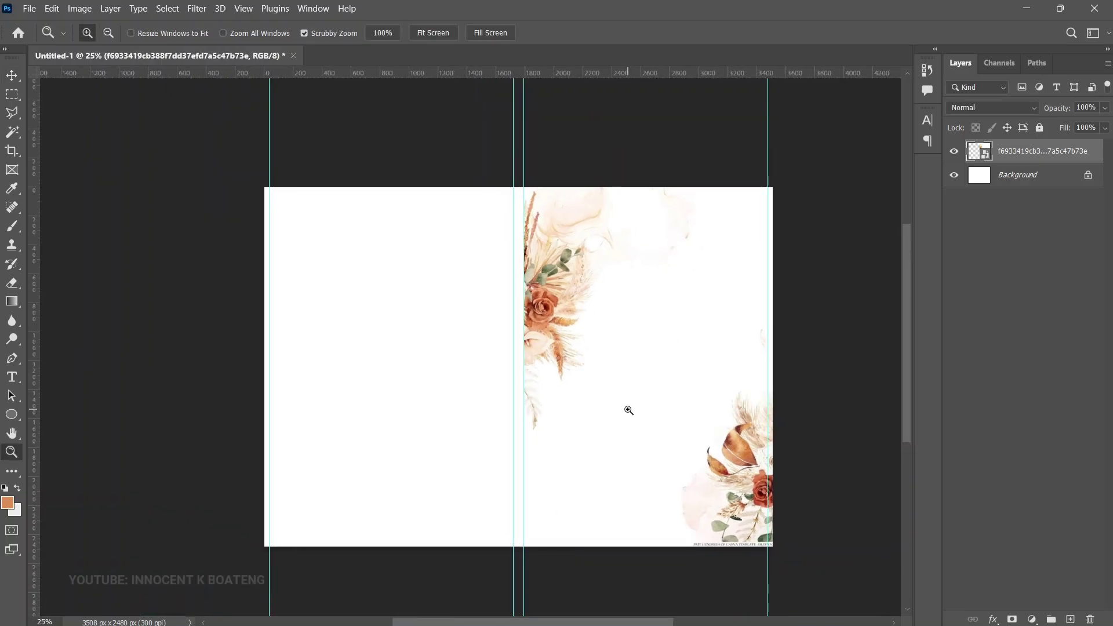
key("ctrl+t")
left_click_drag(777, 544, 784, 551)
key("Return")
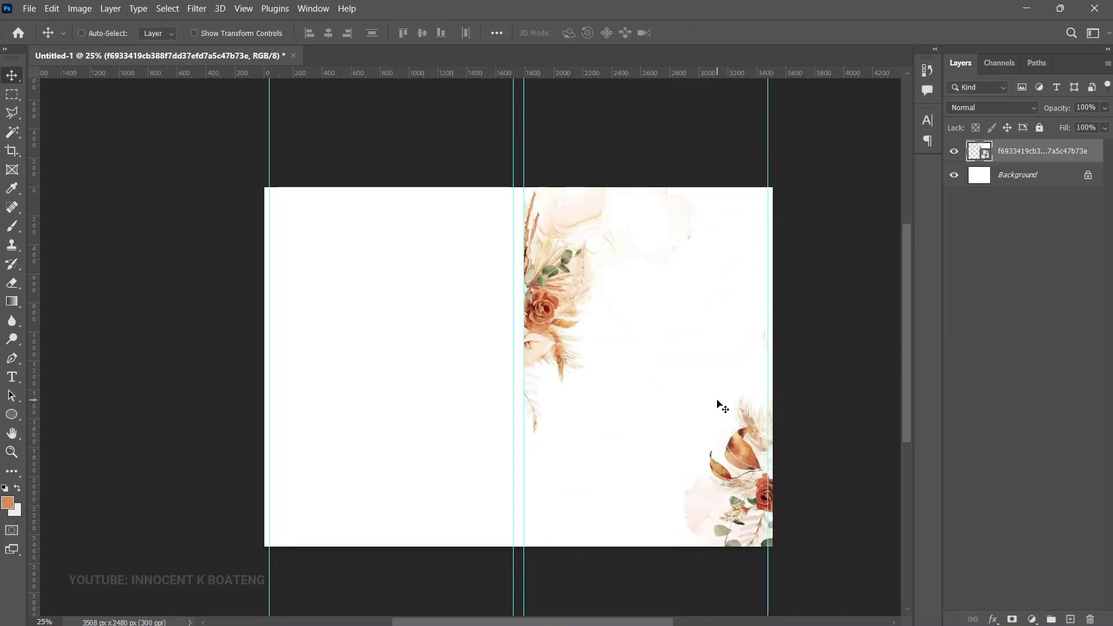
Duplicate the floral layer and move the copy onto the left half of the page
key("ctrl+j")
left_click_drag(721, 380, 446, 375)
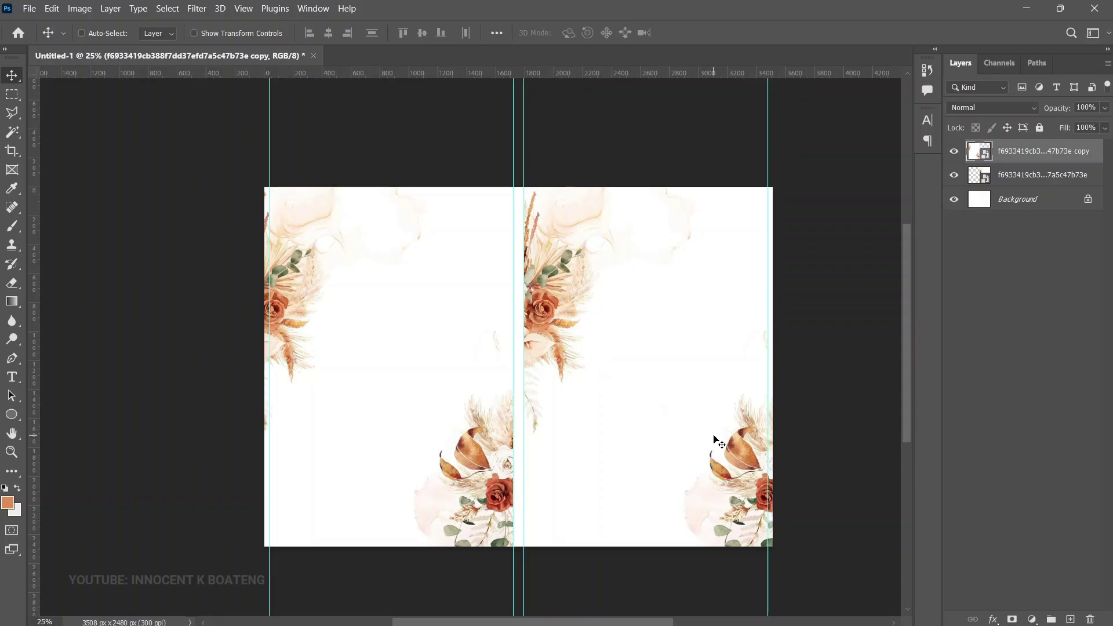
left_click(1031, 617)
left_click(1032, 620)
left_click(1033, 619)
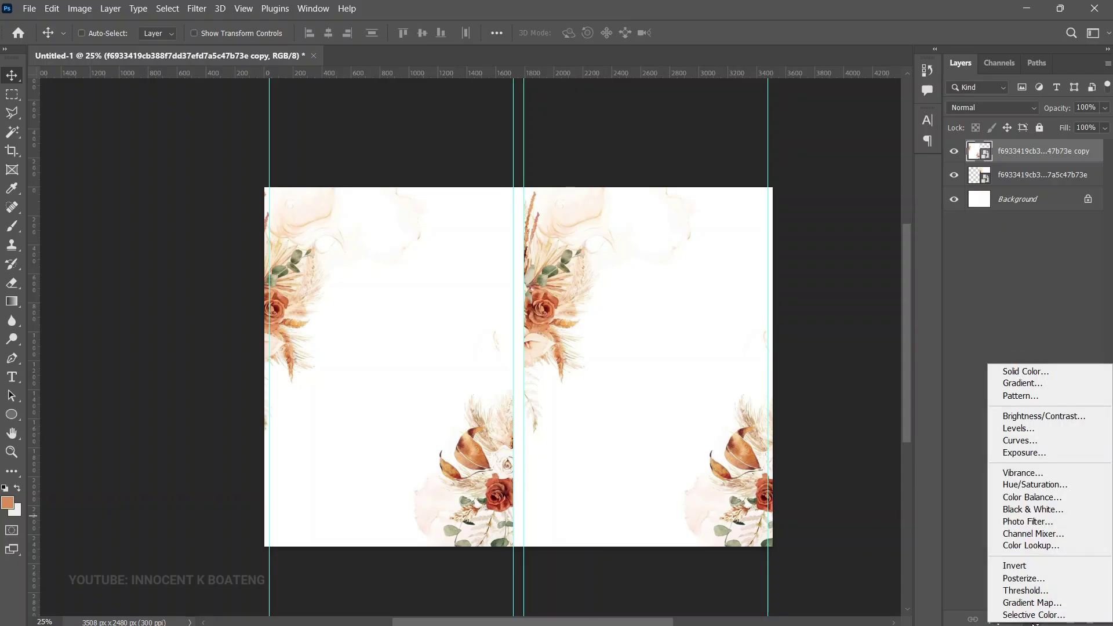
Add a Hue/Saturation layer with Saturation +11 above the floral layers, comparing before and after
left_click(1040, 486)
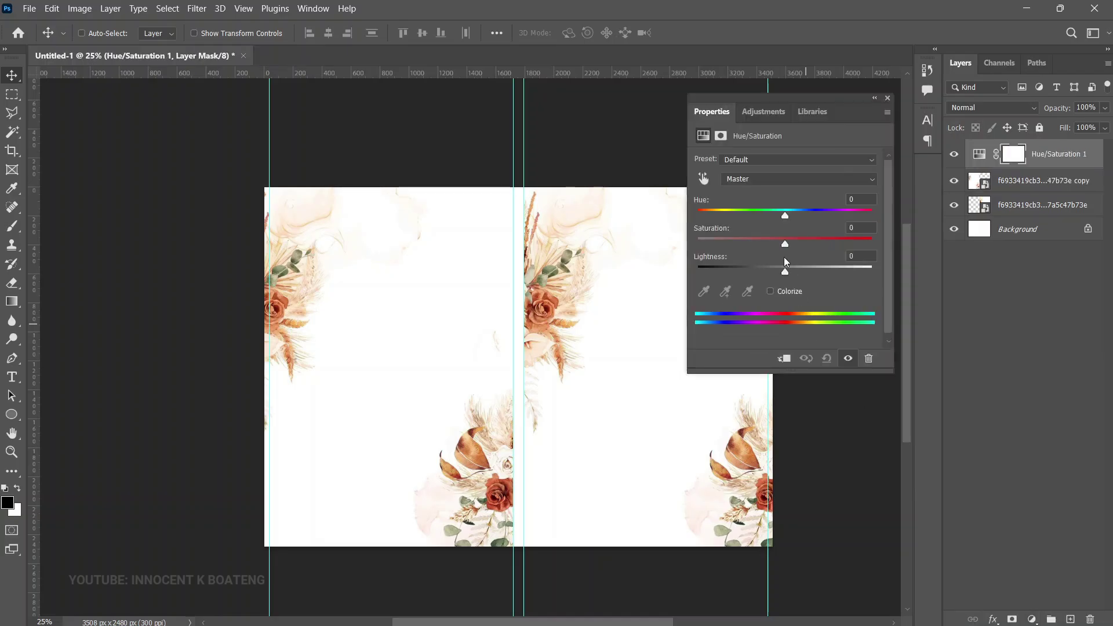
left_click_drag(785, 244, 794, 245)
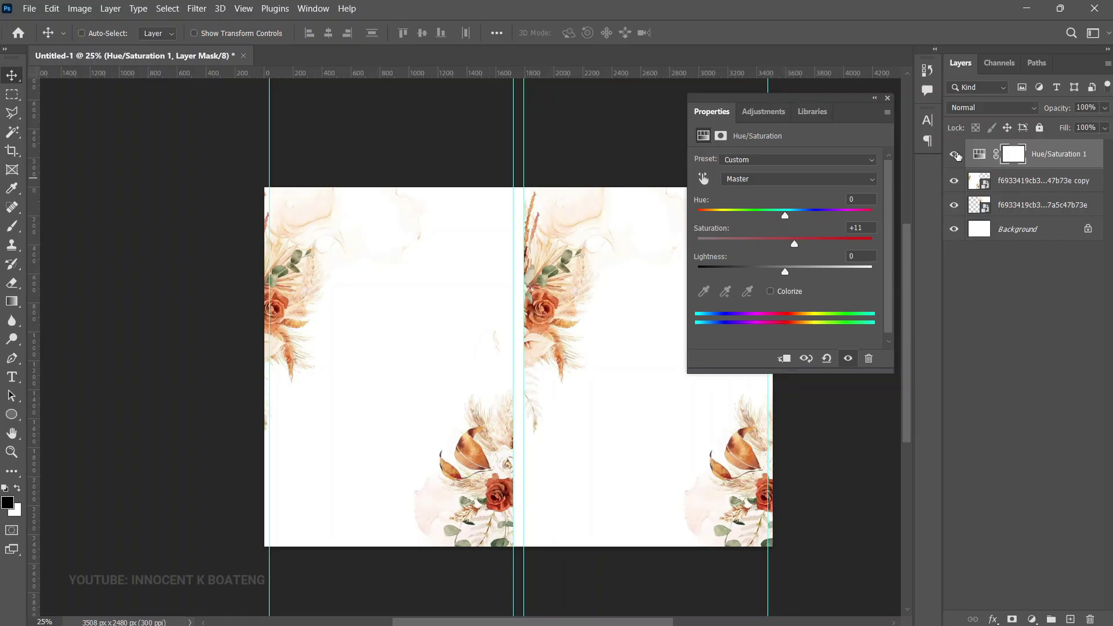
left_click(958, 155)
left_click(956, 155)
left_click(887, 98)
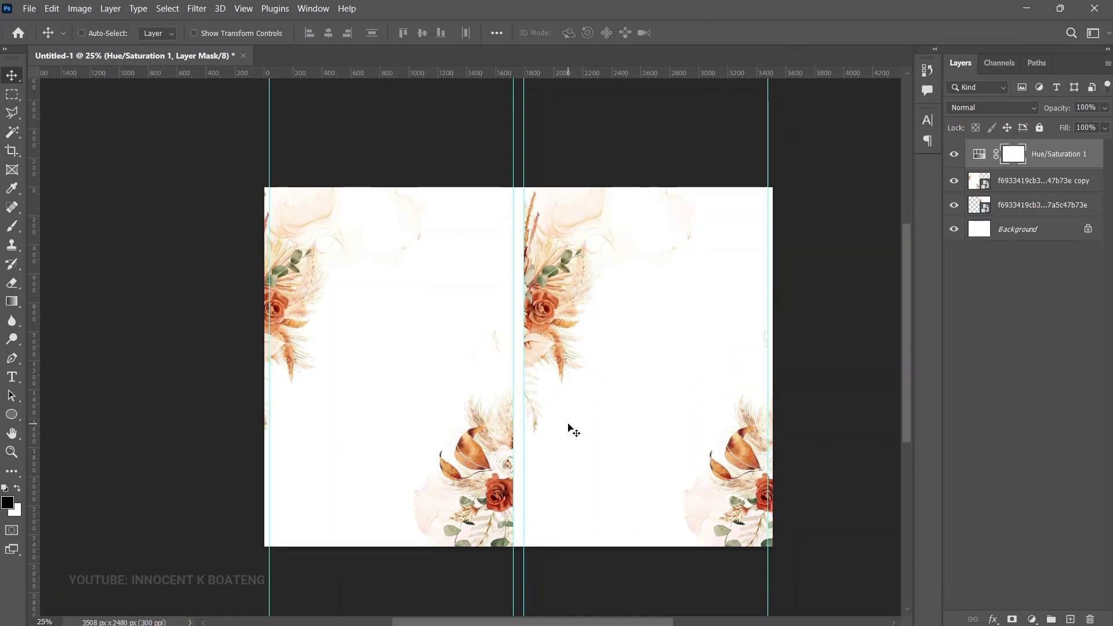
scroll(574, 432, "up", 1)
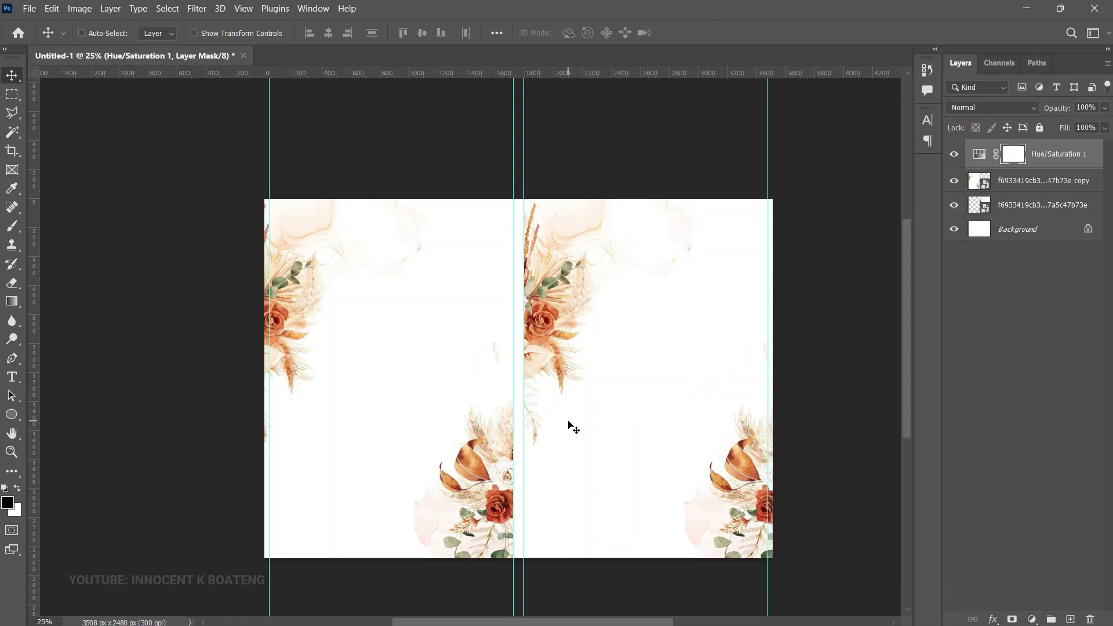
scroll(638, 431, "down", 2)
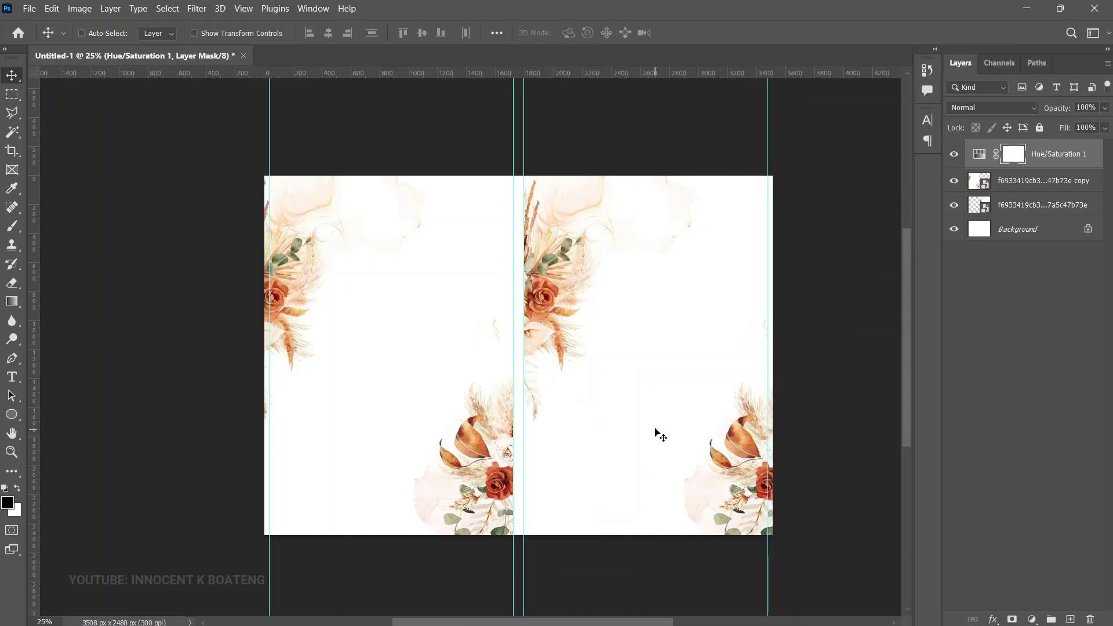
Add the heading 'YOU ARE WELCOME TO THE' near the top of the right panel
key("t")
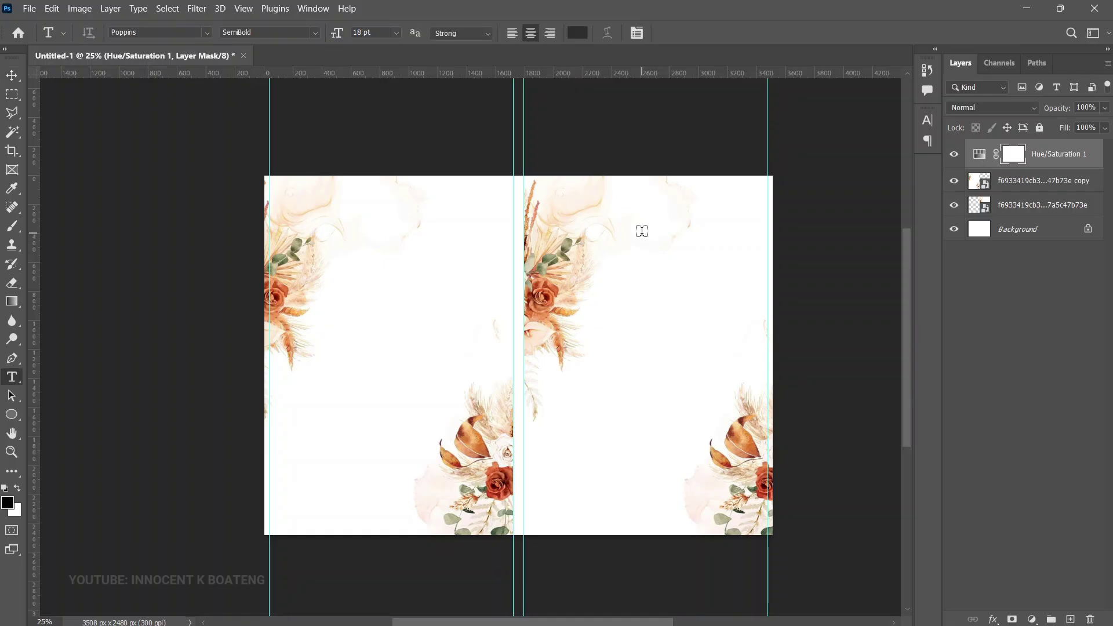
left_click(642, 231)
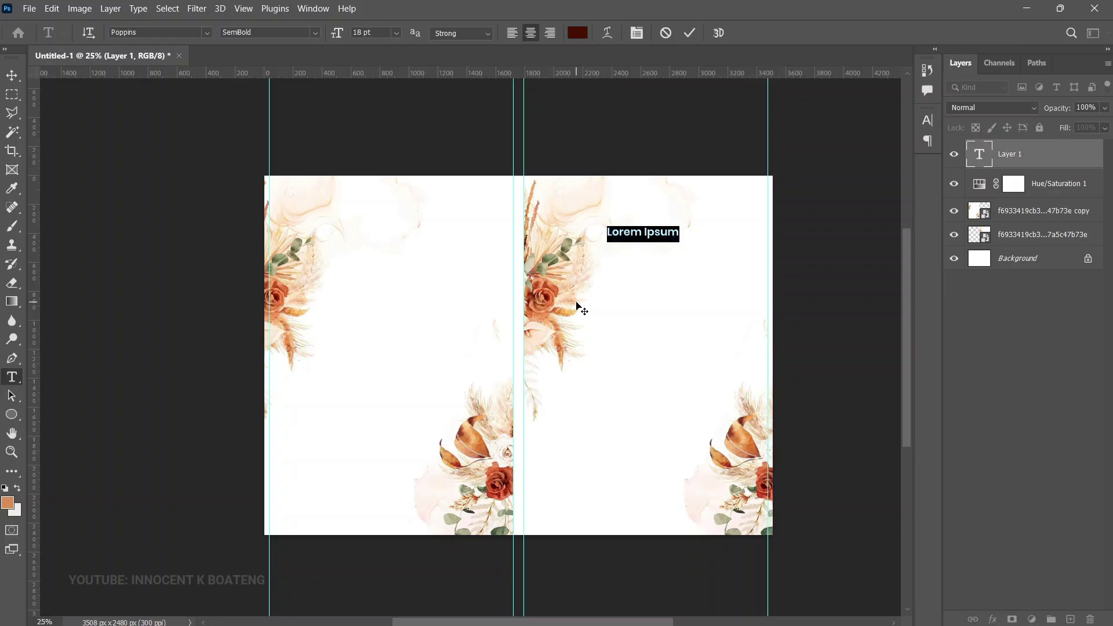
type("YOU ARE WELCOME TO THE")
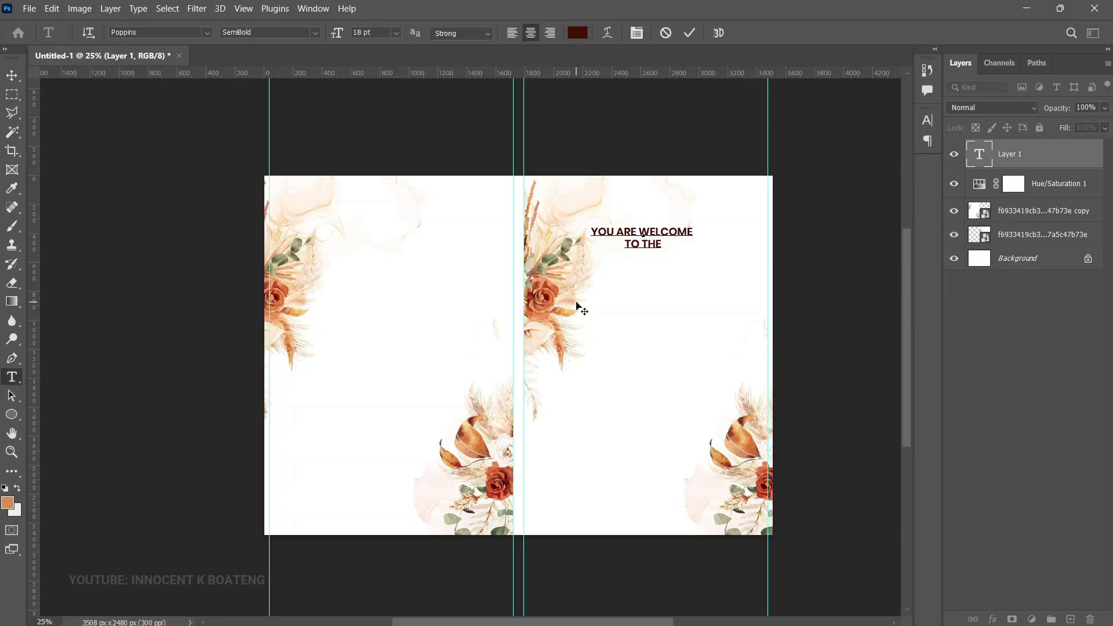
left_click(12, 75)
left_click_drag(706, 258, 704, 246)
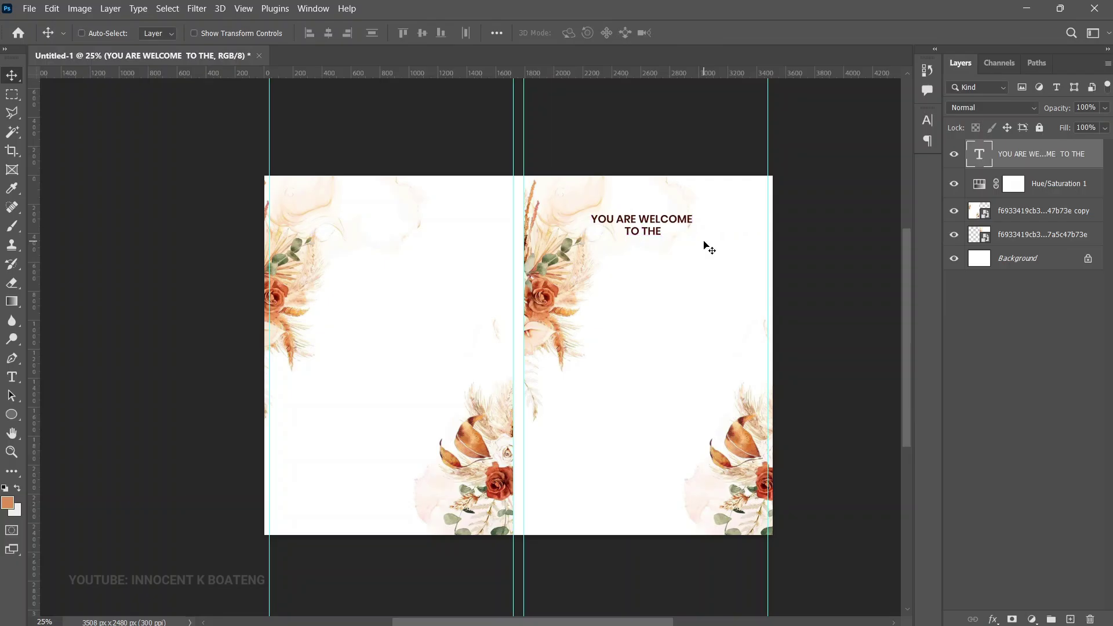
Add 'Wedding Ceremony of' in Edwardian Script ITC below the heading
key("t")
left_click(635, 270)
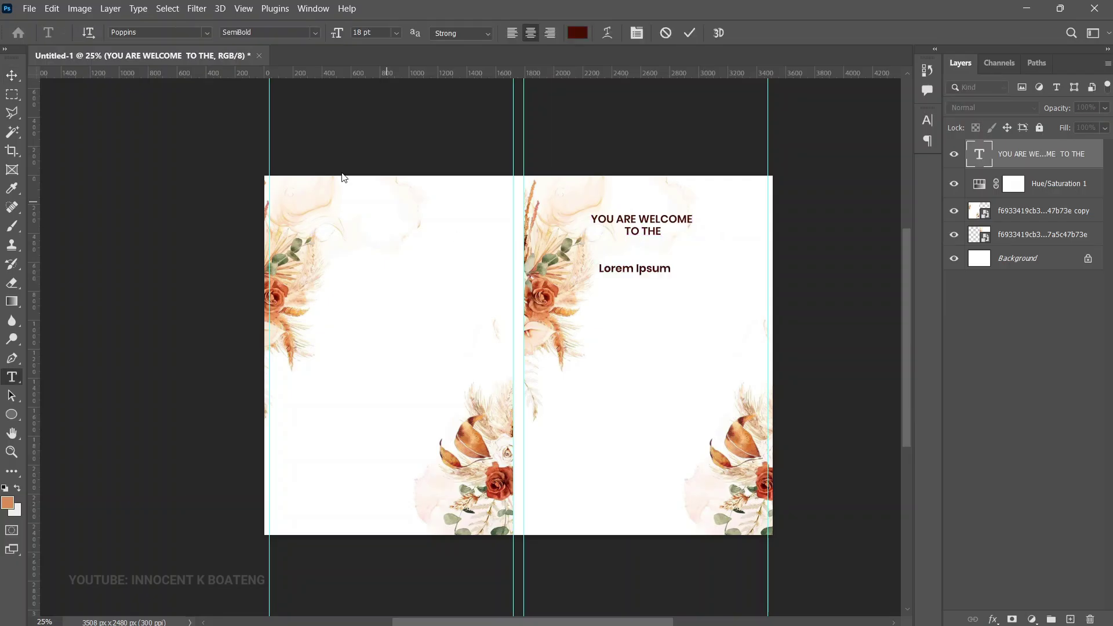
left_click(186, 32)
type("dwa")
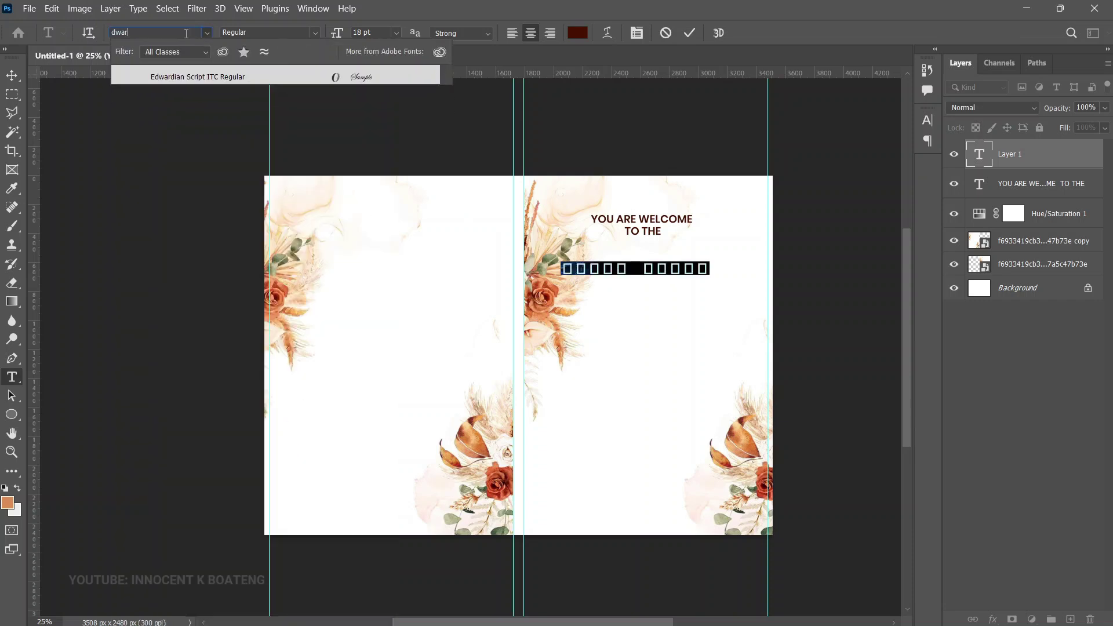
type("r")
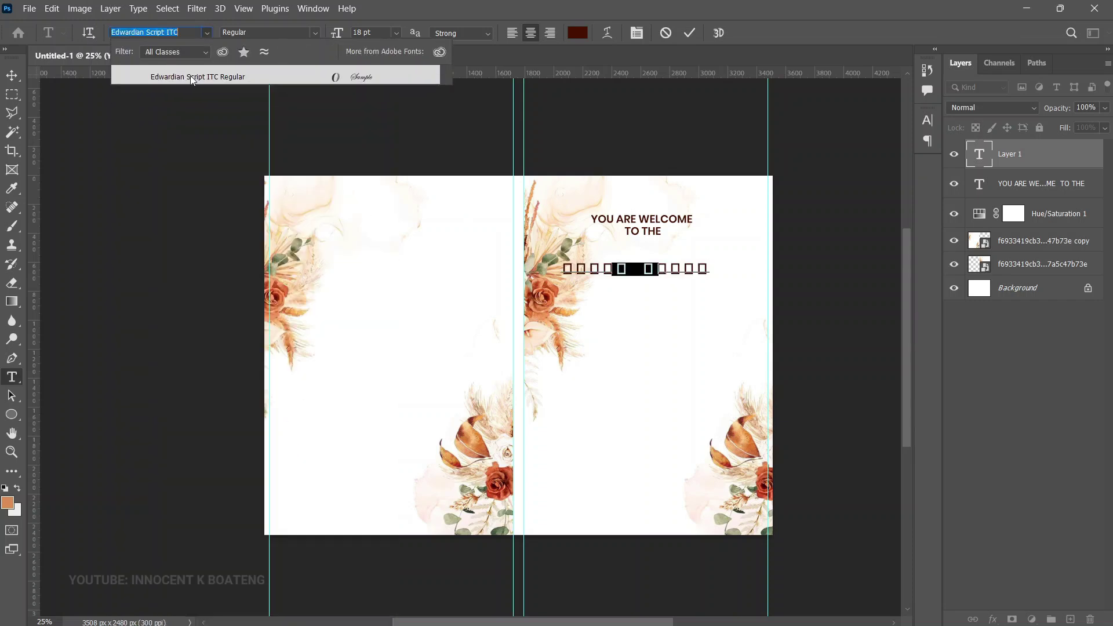
left_click(190, 75)
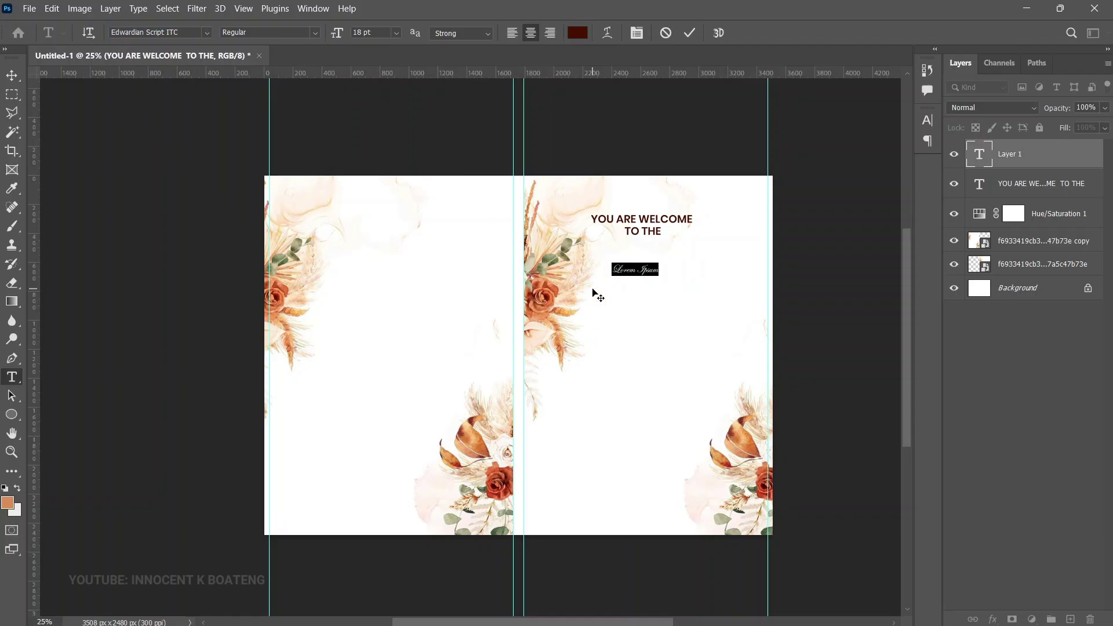
key("BackSpace")
type("Wedding Ceremony of")
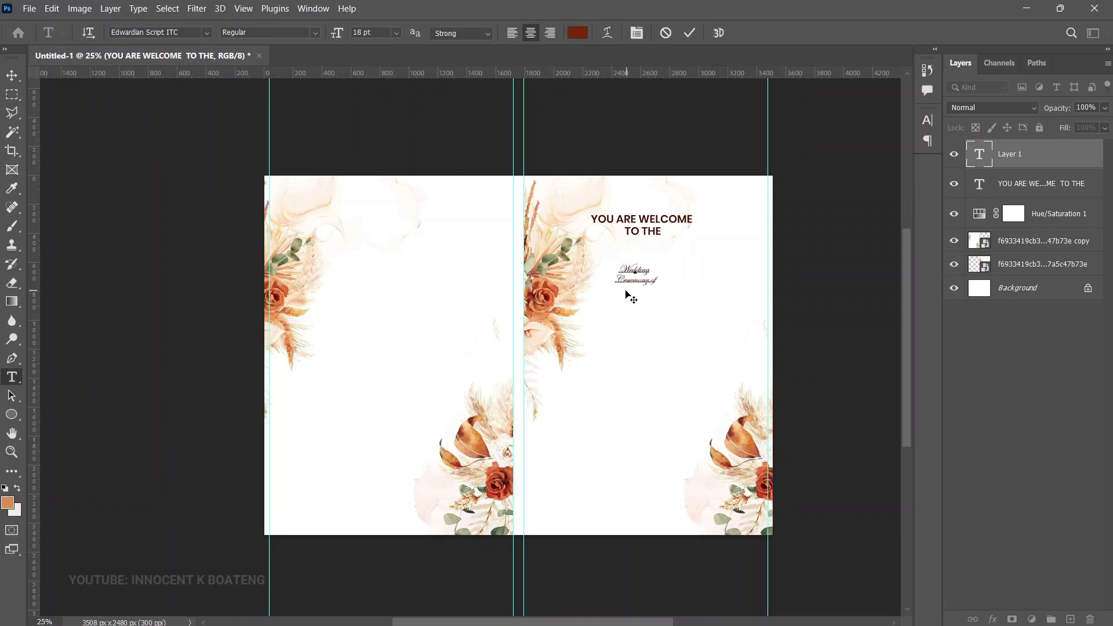
left_click(18, 75)
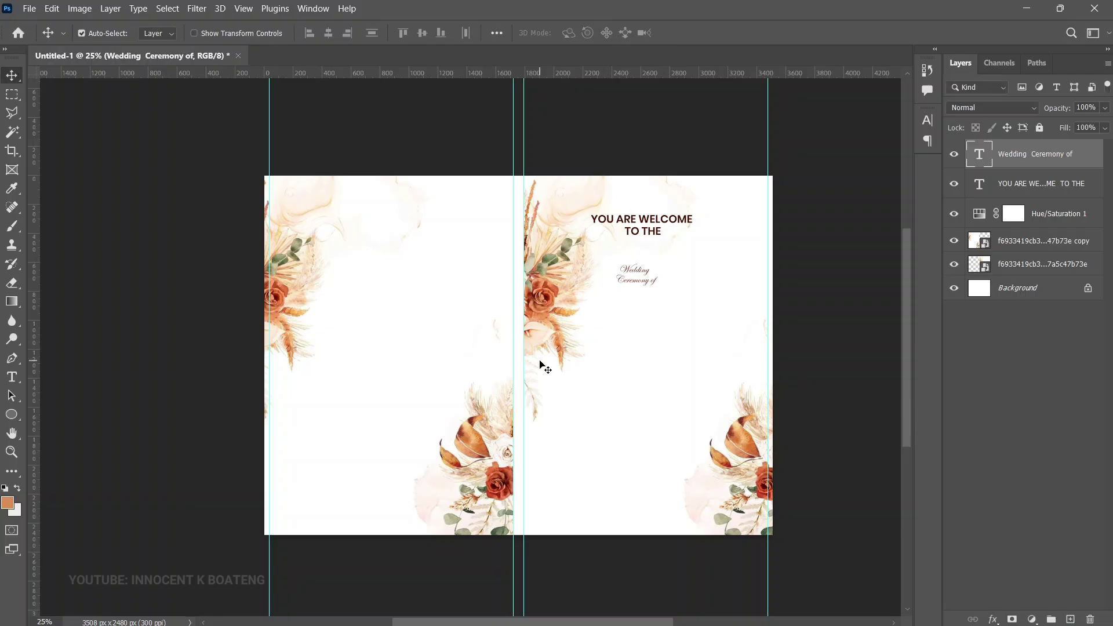
Enlarge the 'Wedding Ceremony of' script text and start a text box beneath it
key("ctrl+t")
left_click_drag(665, 294, 674, 250)
key("Return")
key("ctrl+a")
key("ctrl+d")
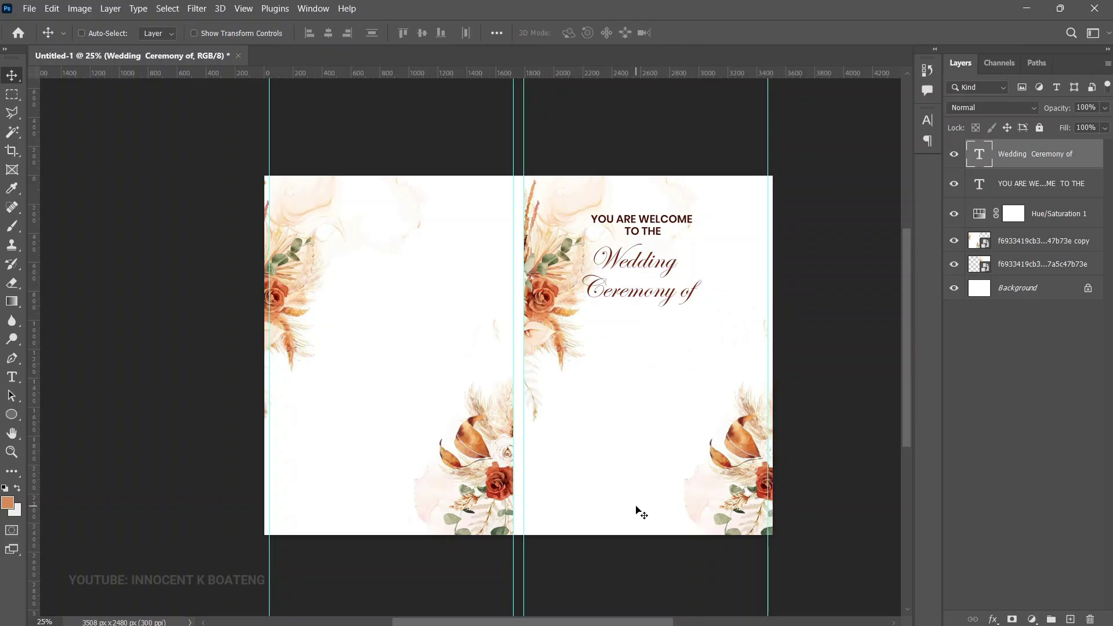
key("t")
left_click(639, 330)
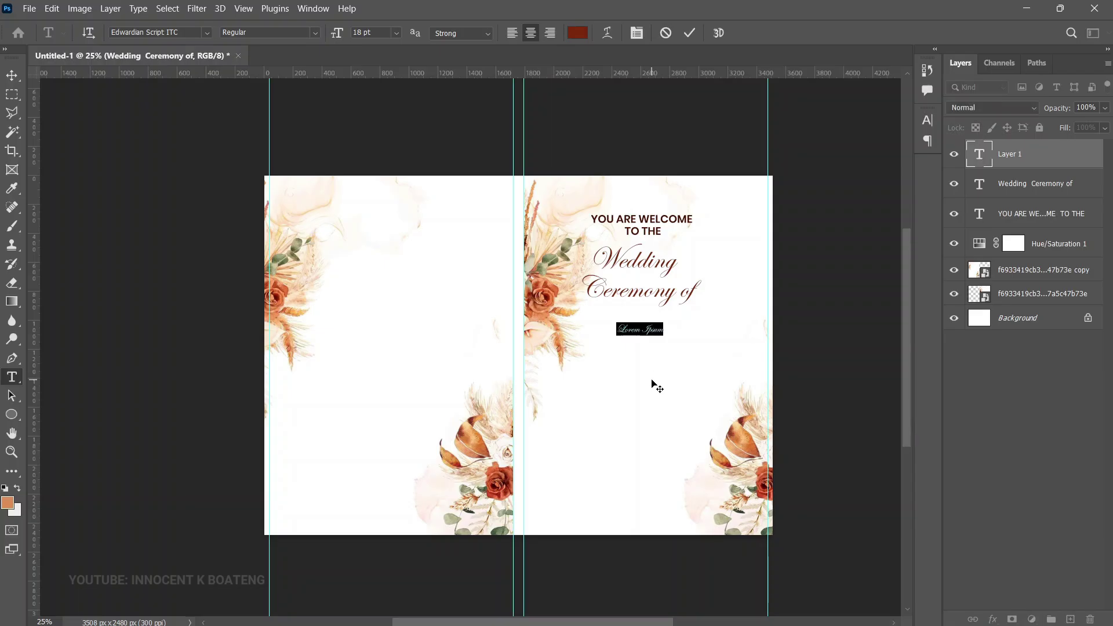
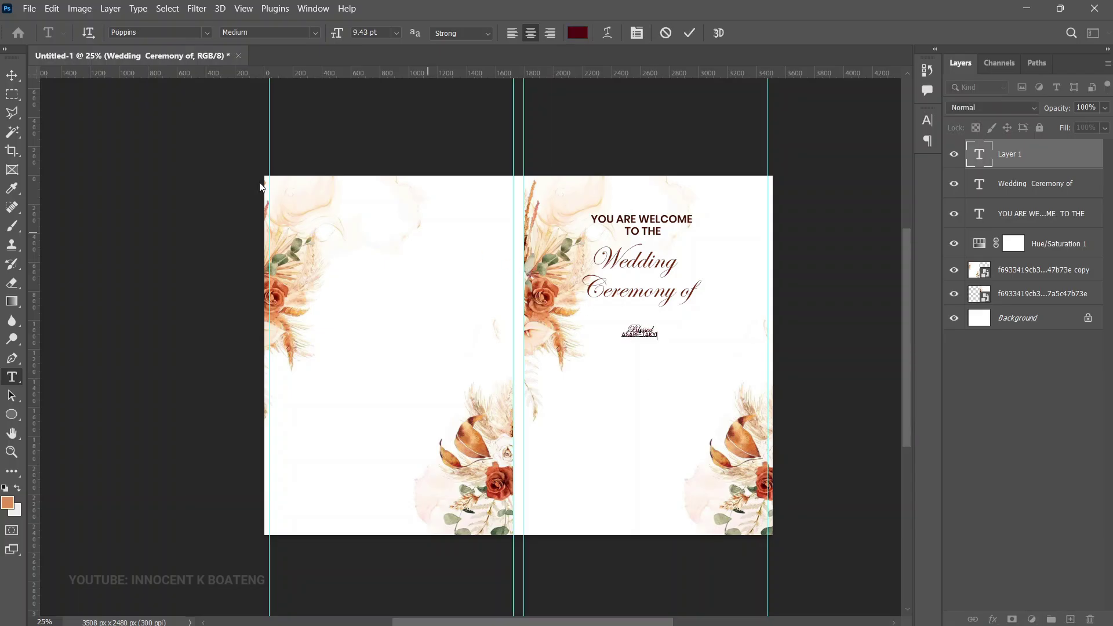
Paste the first partner's name and enlarge it about three times
key("ctrl+Return")
key("ctrl+t")
left_click_drag(658, 339, 691, 343)
key("Return")
Nudge the welcome heading, 'Wedding Ceremony of' and the first name block slightly upward
right_click(646, 229)
left_click(685, 233)
left_click_drag(684, 233, 685, 220)
left_click_drag(688, 279, 666, 266)
key("ctrl+t")
key("Return")
left_click(683, 347, "ctrl")
left_click_drag(681, 336, 679, 329)
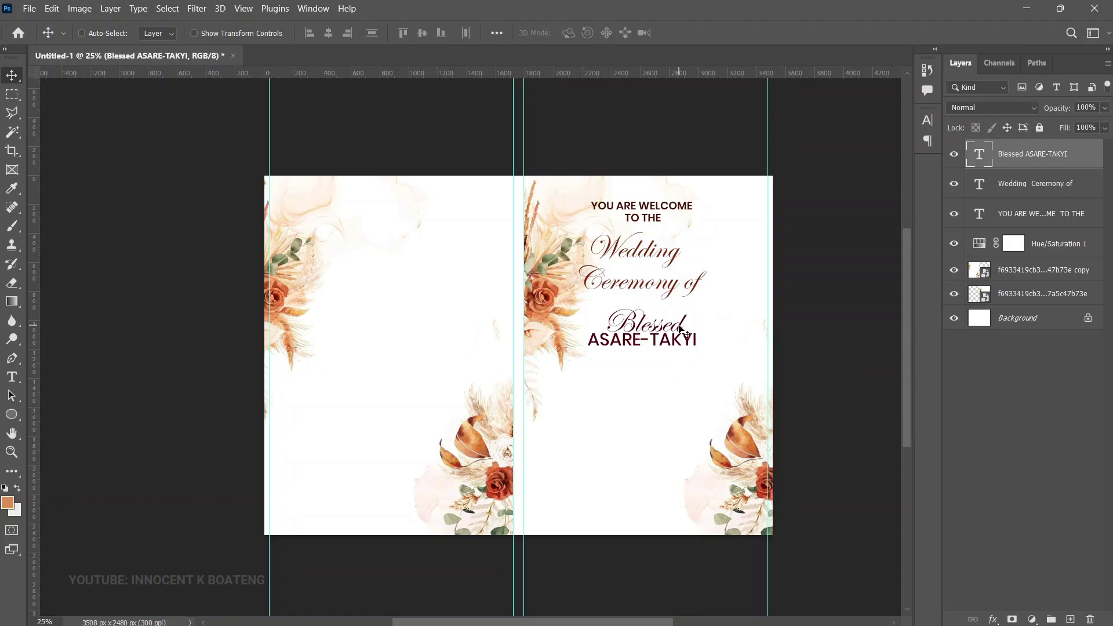
Set the surname line's leading to 26 pt in the Character panel
key("z")
left_click(669, 334)
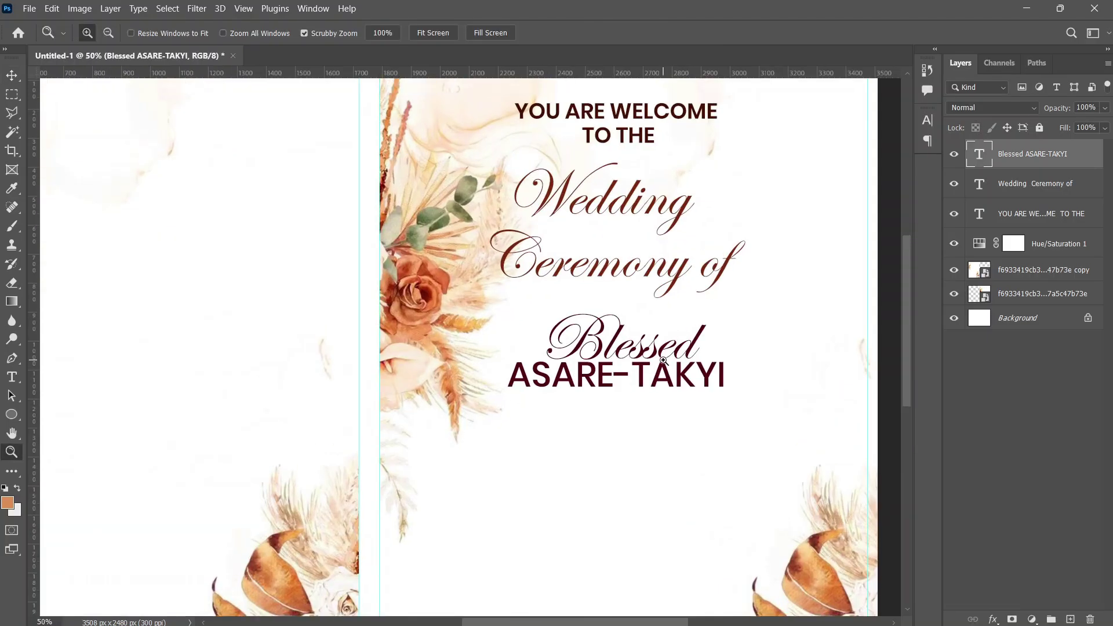
key("t")
triple_click(642, 382)
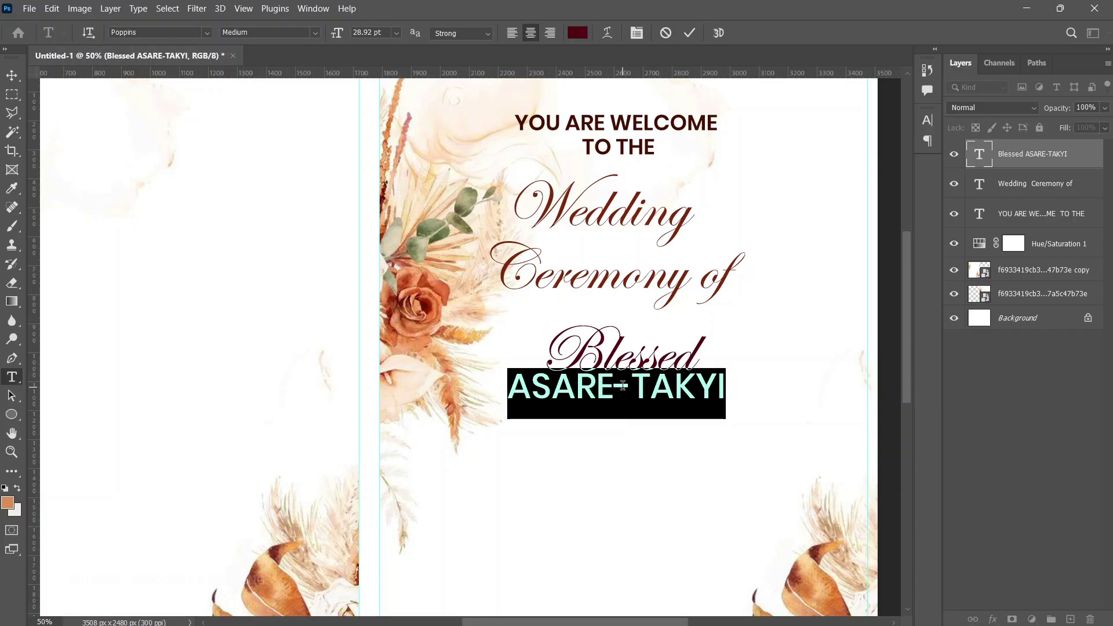
left_click(636, 30)
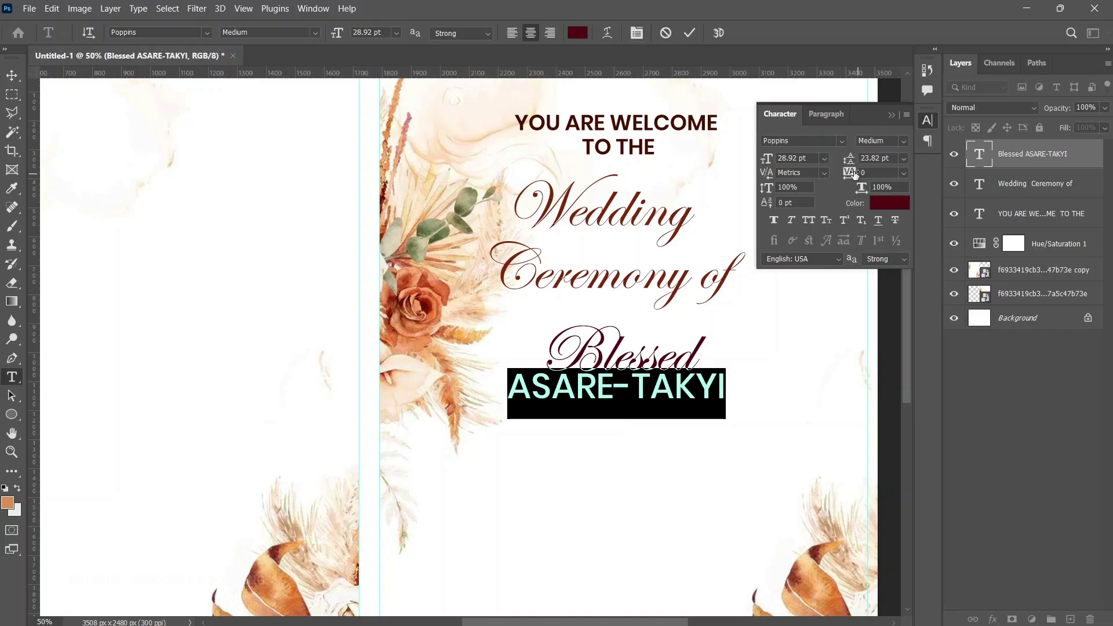
left_click_drag(851, 160, 857, 160)
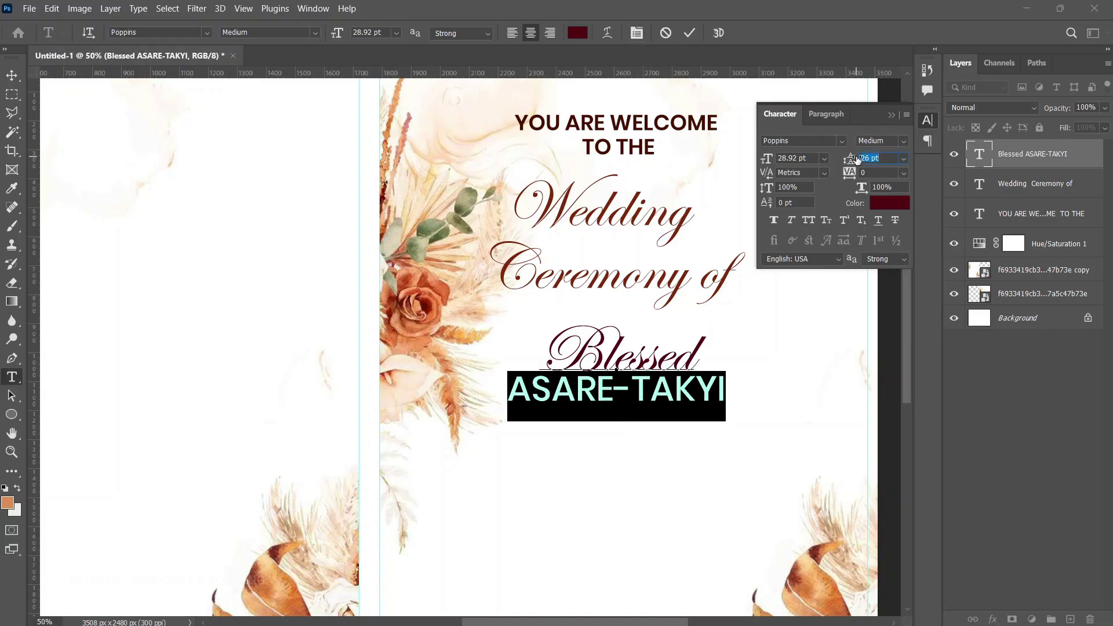
left_click(12, 75)
scroll(678, 290, "down", 2)
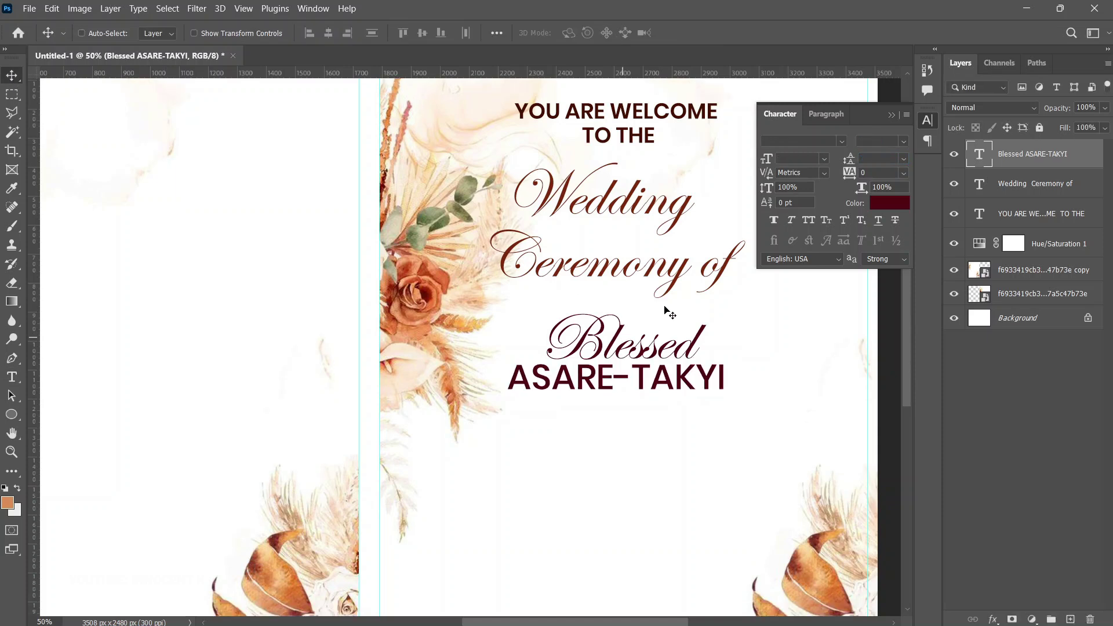
scroll(681, 291, "down", 2)
Duplicate the name block lower and retype it with the second partner's first name and surname
key("ctrl+j")
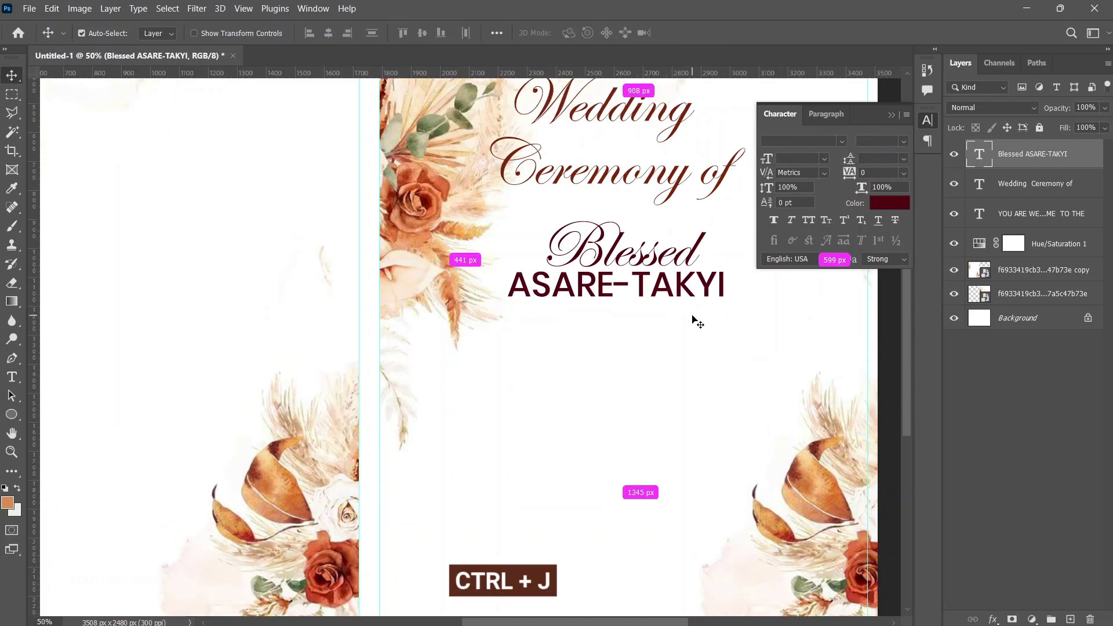
left_click_drag(675, 261, 688, 403)
double_click(624, 390)
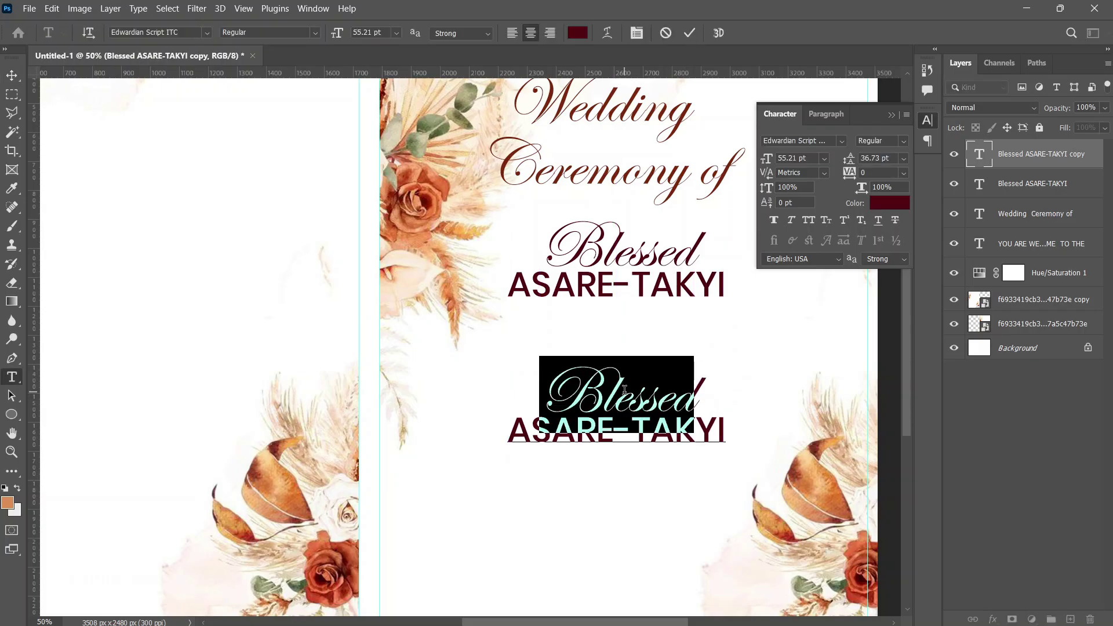
triple_click(625, 430)
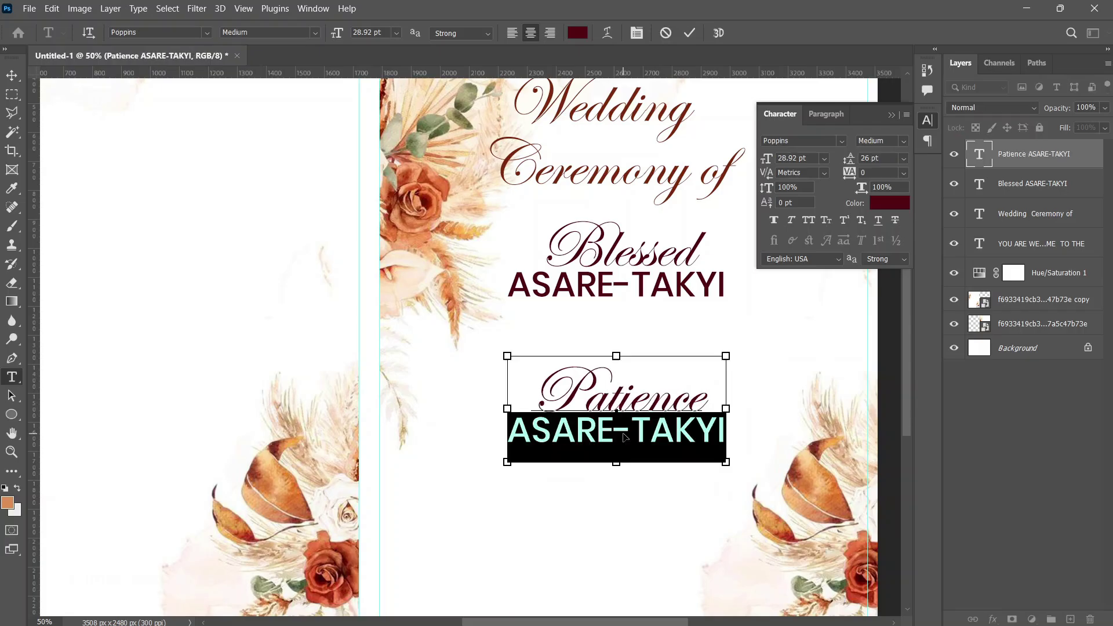
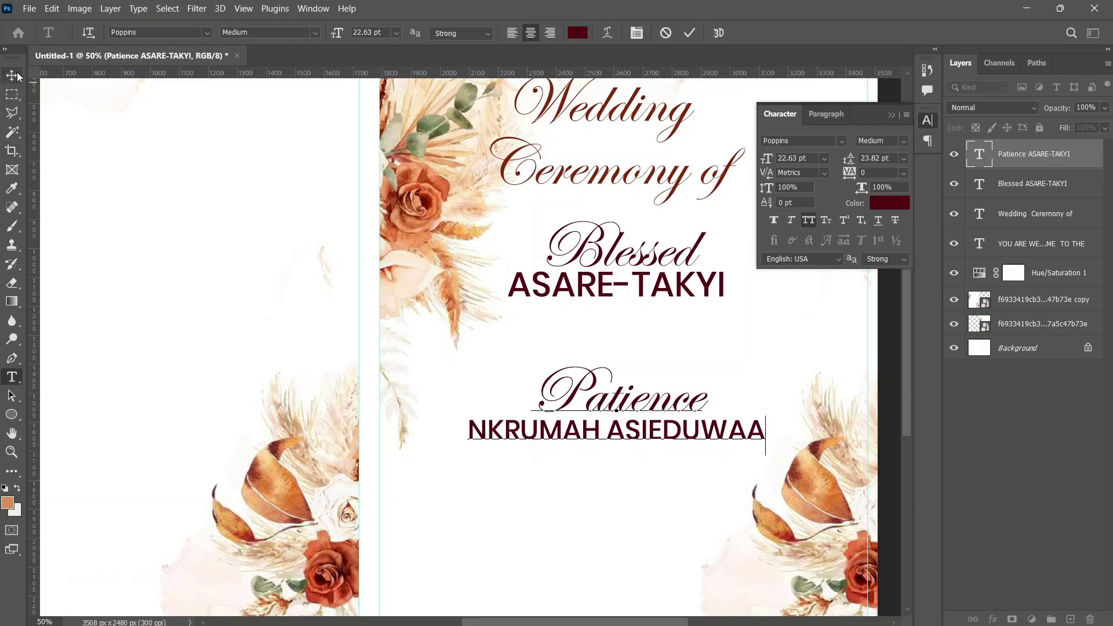
left_click(11, 75)
scroll(694, 370, "up", 3)
scroll(696, 370, "down", 1)
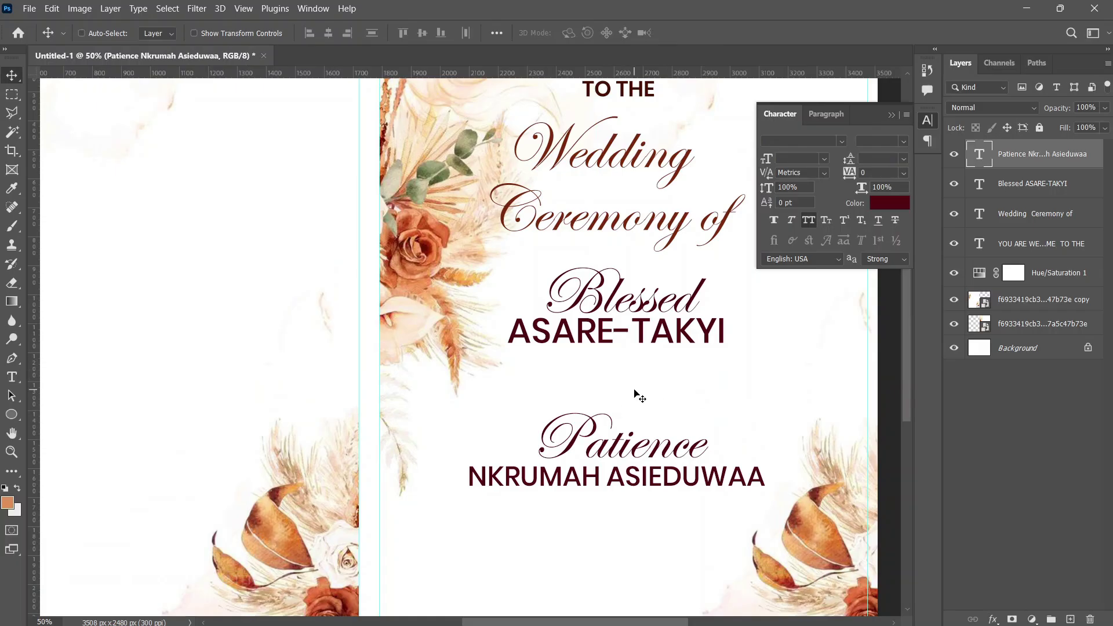
Embed the pngwing.com (8) rings image, shrink it, and centre it between the names
left_click(29, 8)
left_click(69, 275)
left_click(374, 187)
double_click(374, 187)
scroll(770, 438, "down", 2)
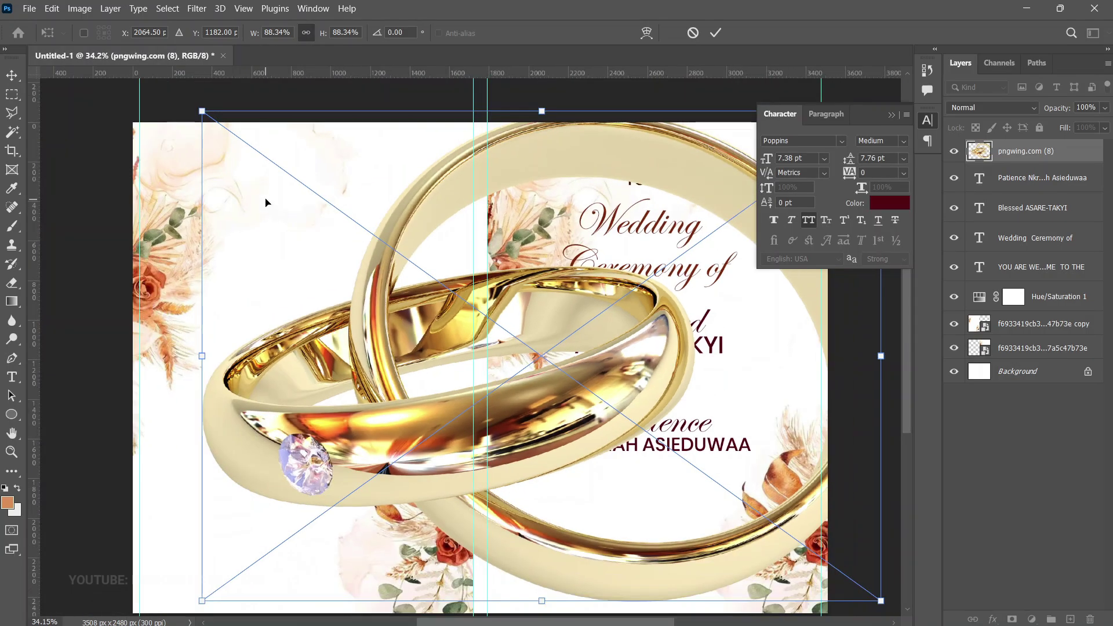
left_click_drag(203, 111, 771, 522)
left_click_drag(845, 544, 673, 352)
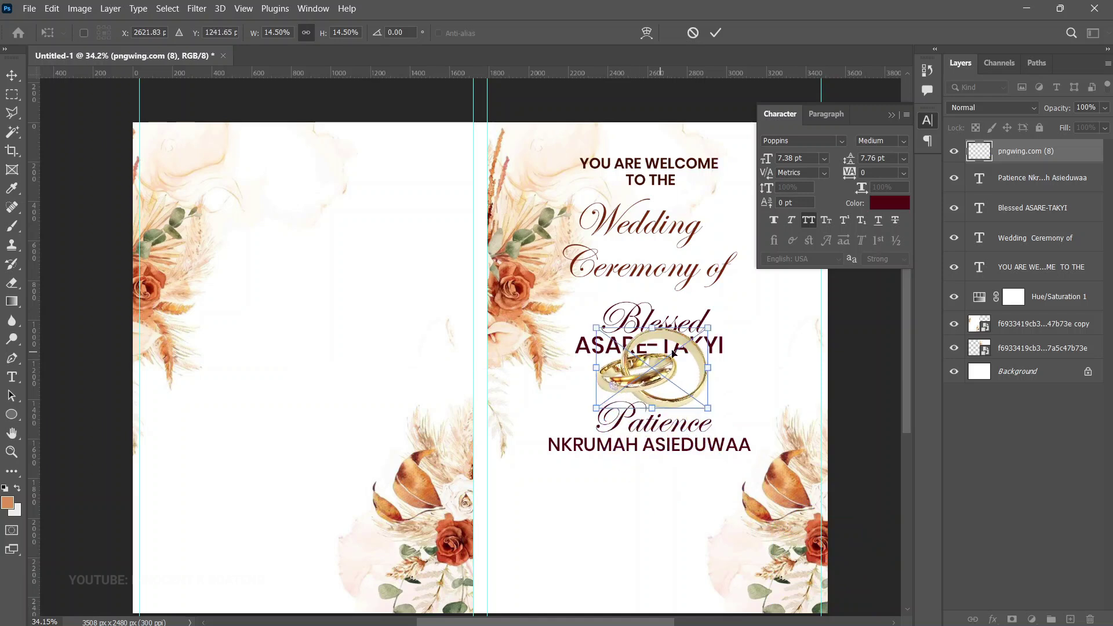
left_click_drag(717, 321, 676, 382)
key("Return")
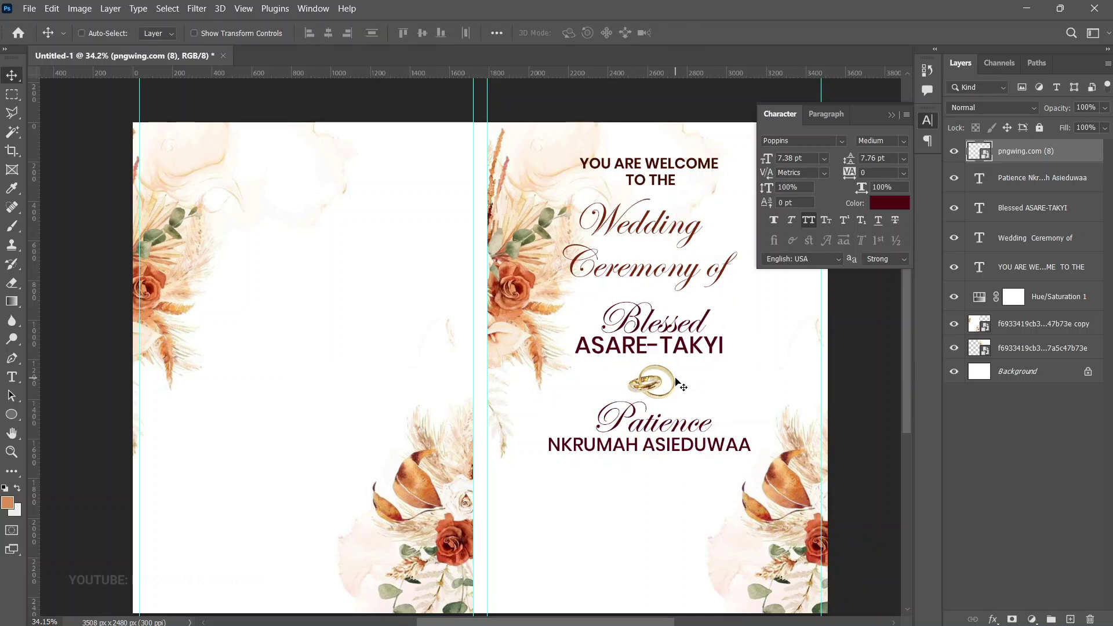
scroll(675, 384, "down", 2)
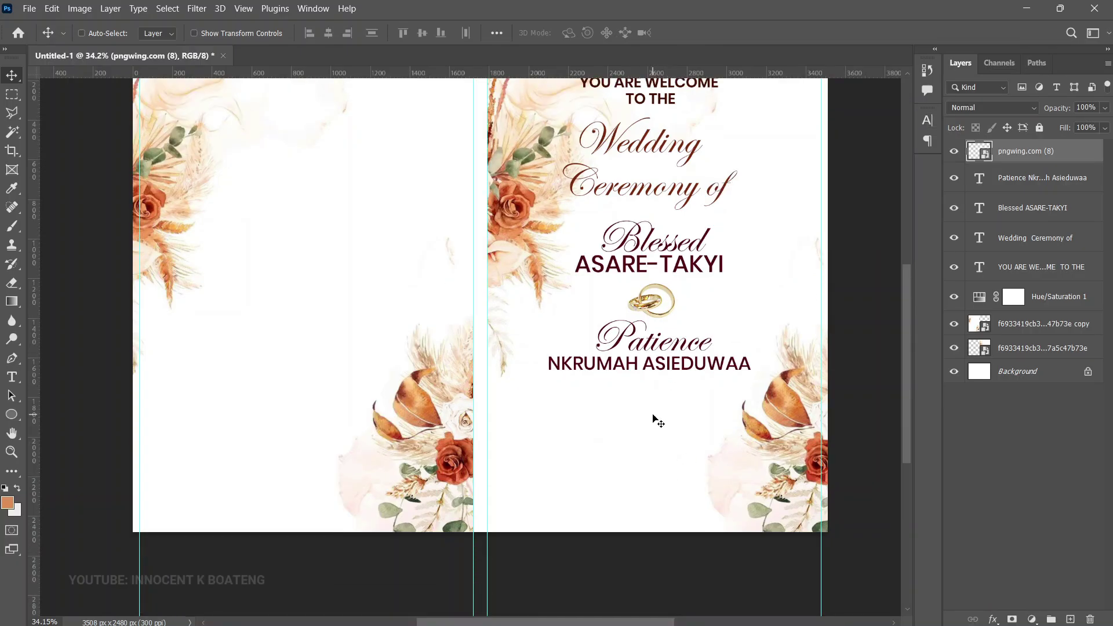
Add the date '23RD FEBRUARY, 2025' and a copy below it holding the church venue lines
key("t")
left_click(637, 404)
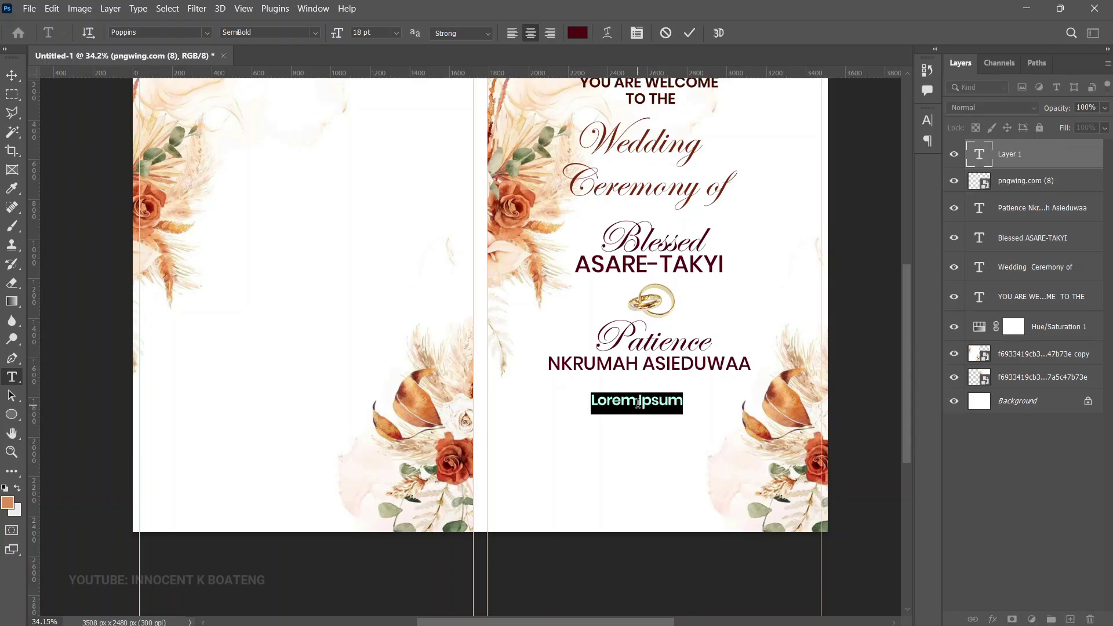
type("23RD FEBRUARY, 2025")
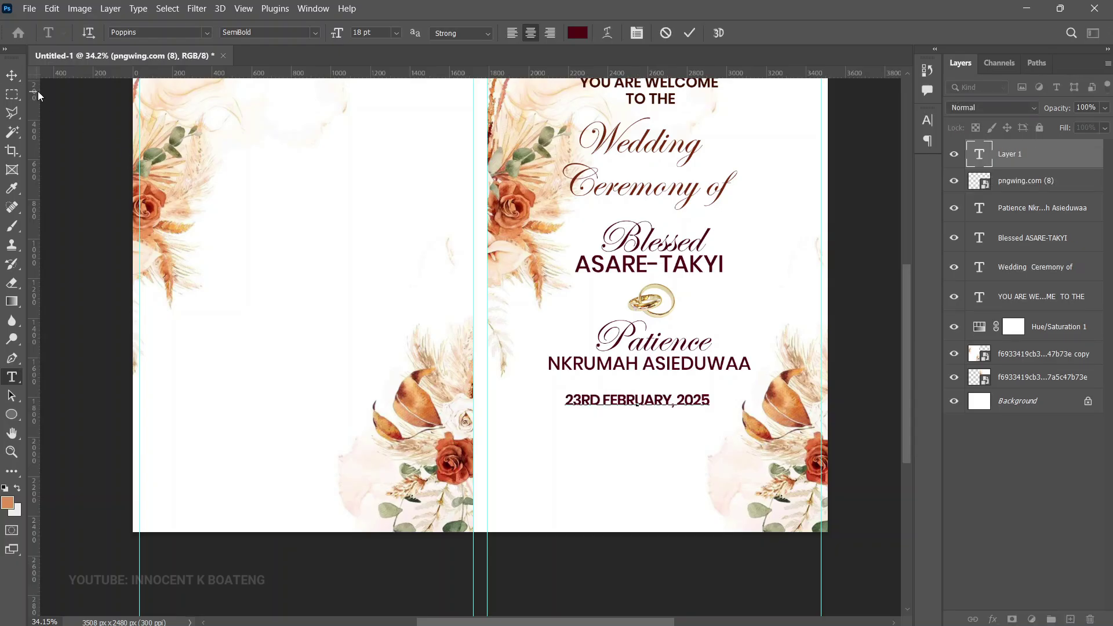
left_click(11, 75)
left_click_drag(655, 402, 652, 442)
double_click(663, 446)
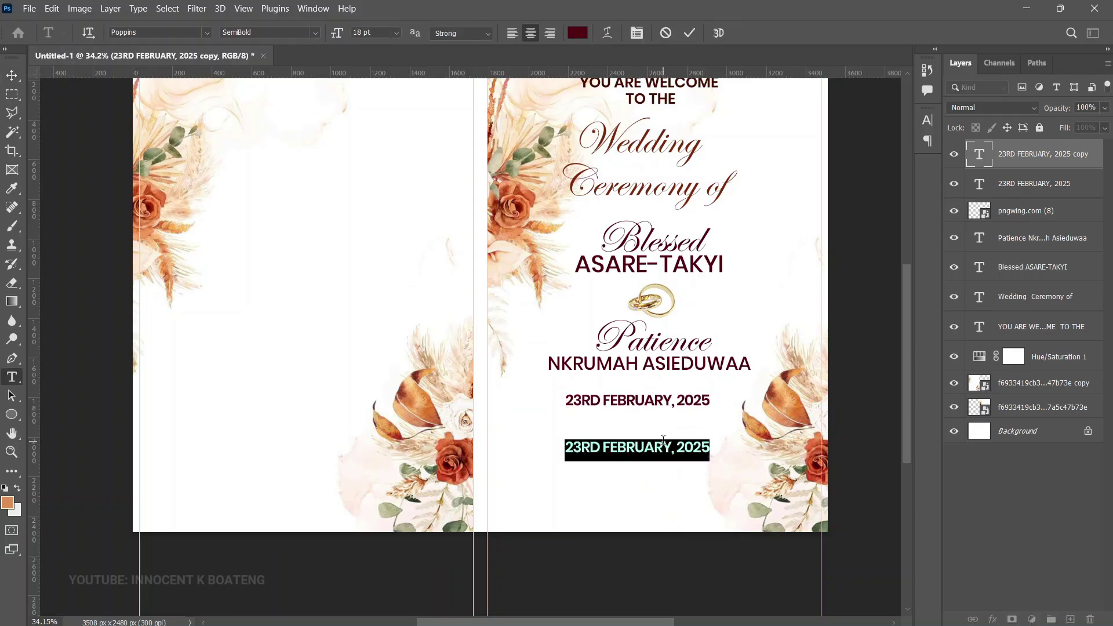
type("@AFIAMAN - ABENSU SDA CHURCH POKUASE, ACCRA")
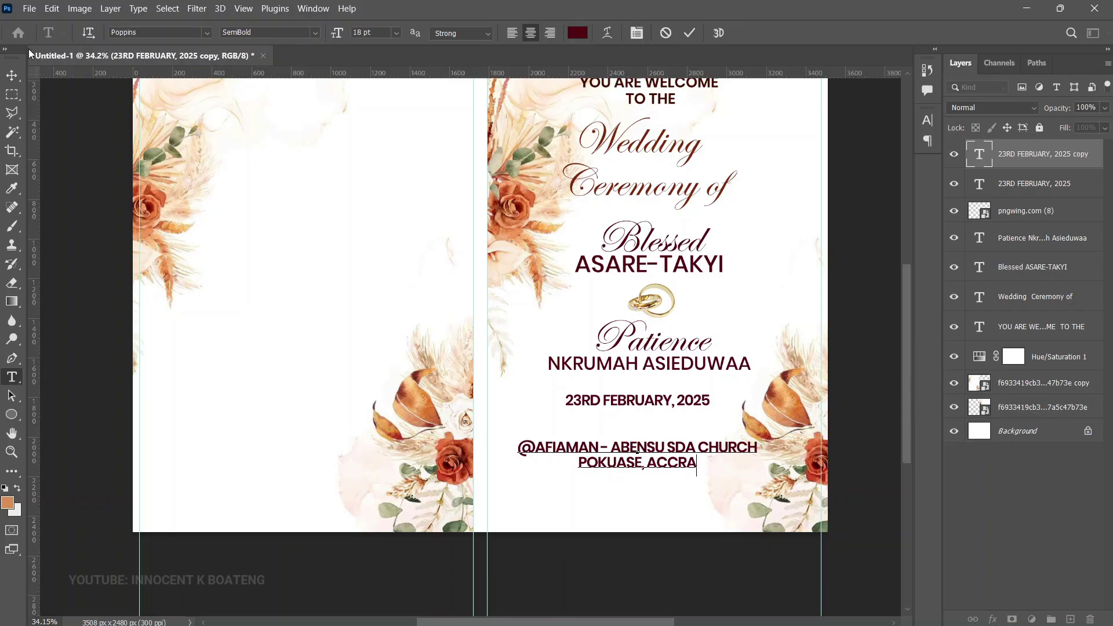
left_click(13, 74)
Shrink the venue text and move it and the date lower on the cover
key("ctrl+t")
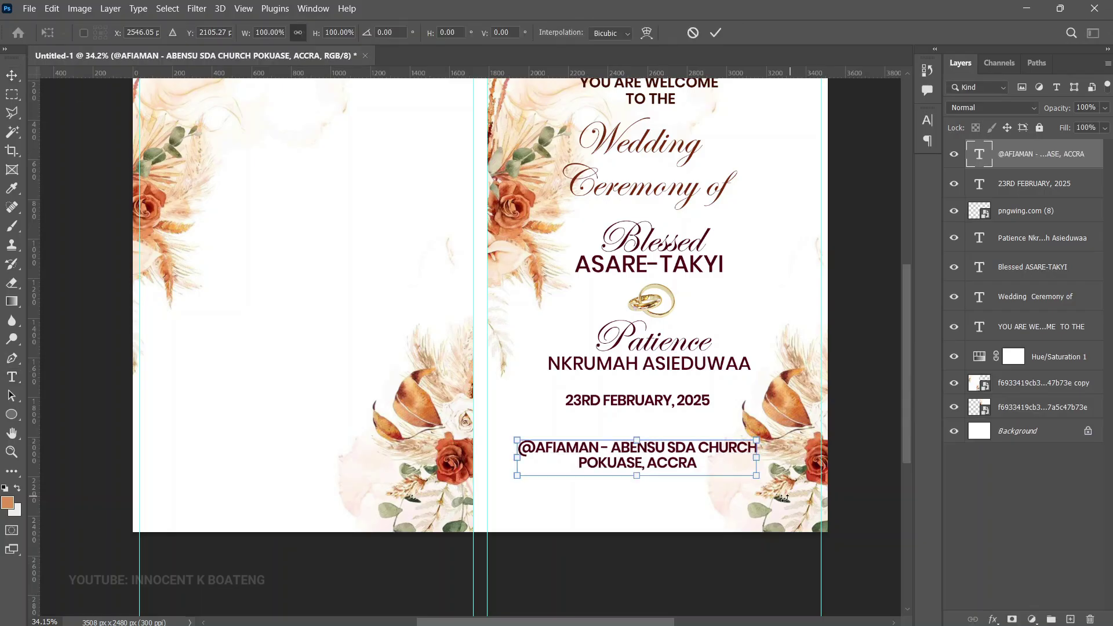
left_click_drag(757, 476, 712, 466)
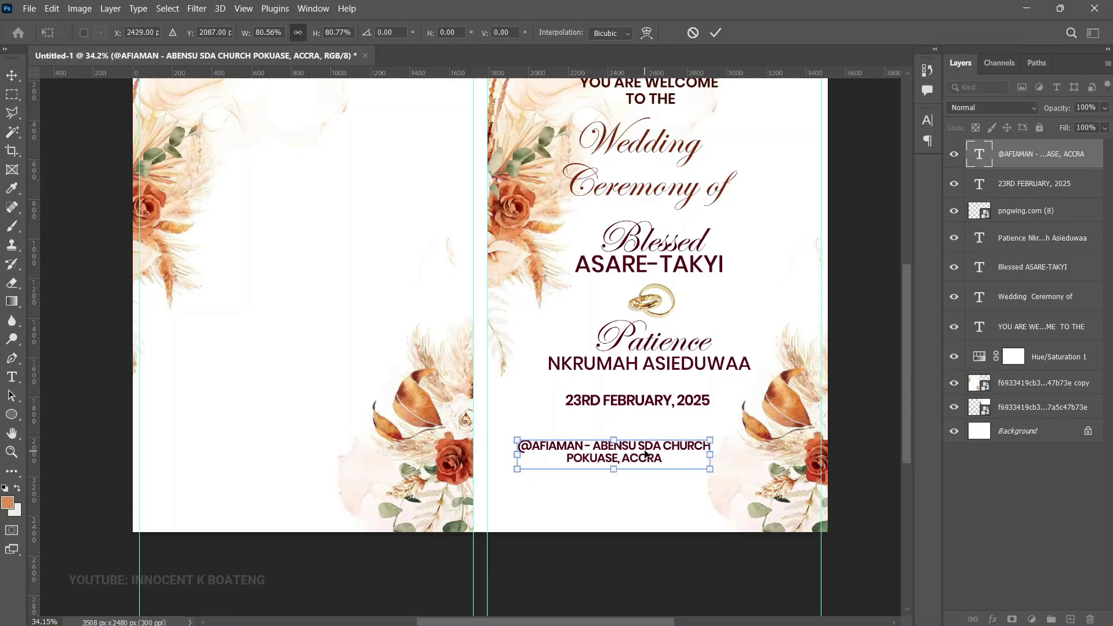
key("Return")
left_click_drag(628, 464, 656, 482)
right_click(690, 396)
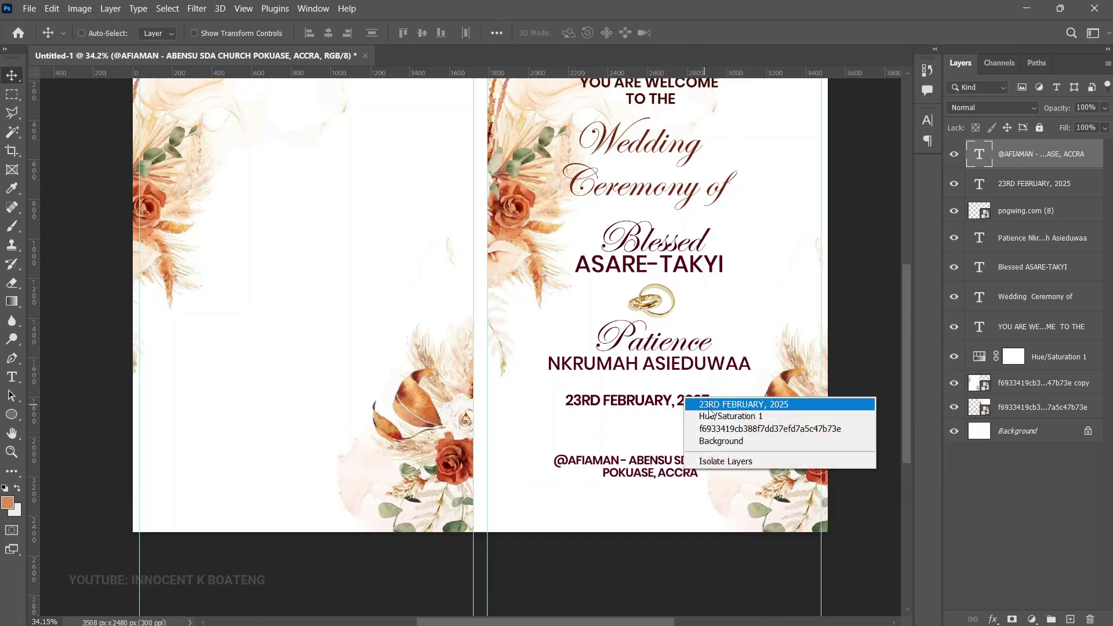
left_click(711, 404)
left_click_drag(712, 407, 698, 405)
scroll(703, 441, "up", 2)
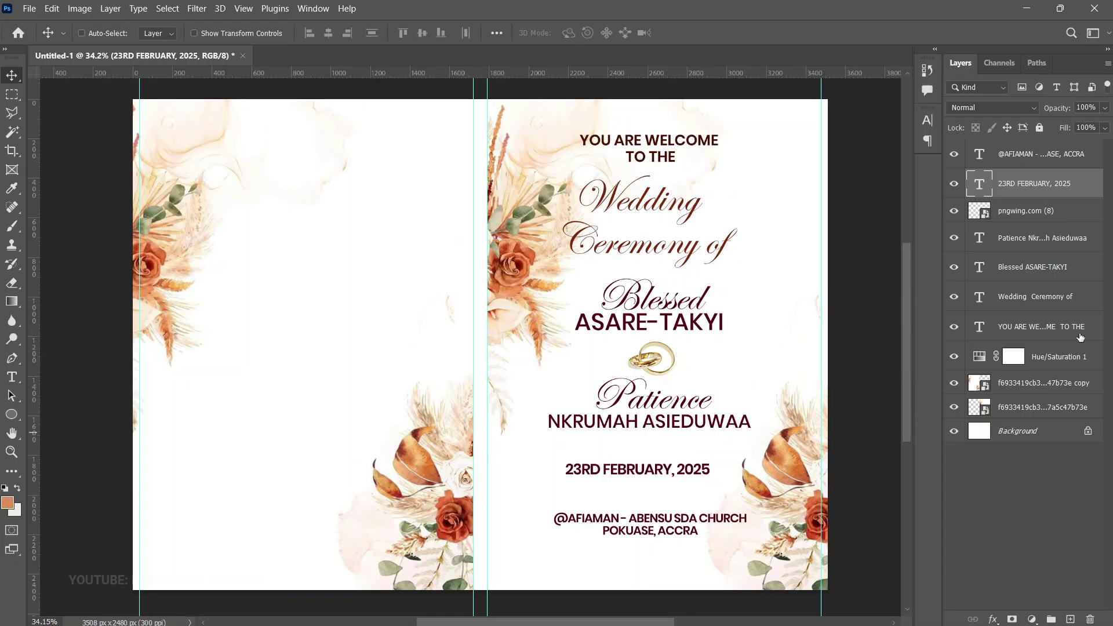
Group the seven cover layers into Group 1 and align it to the canvas's vertical centre
key("alt+bracketright")
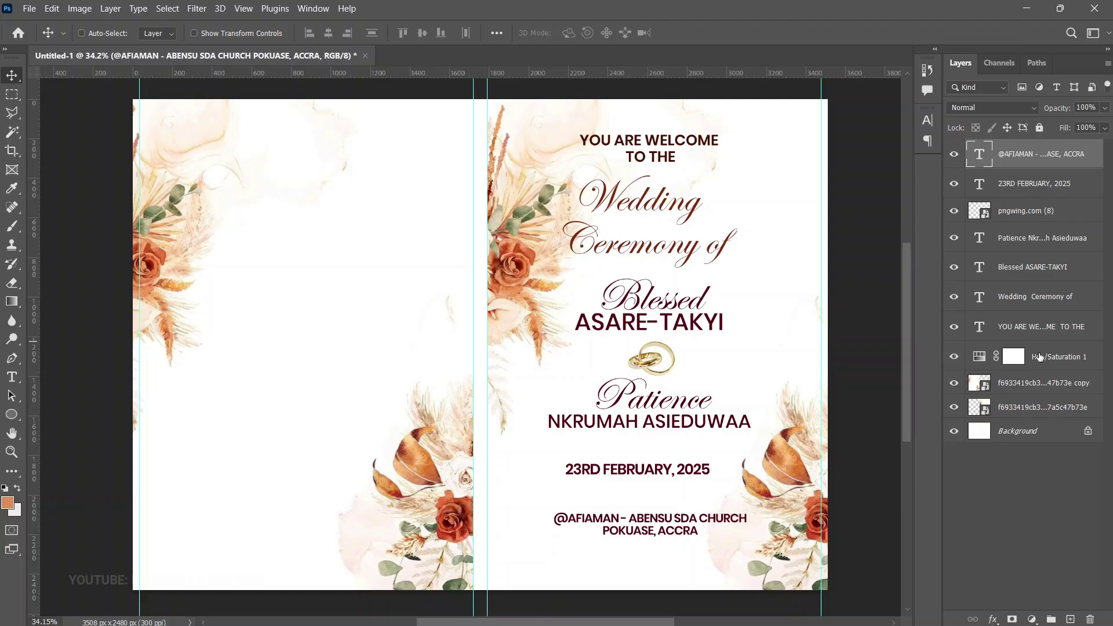
left_click(1035, 335, "shift")
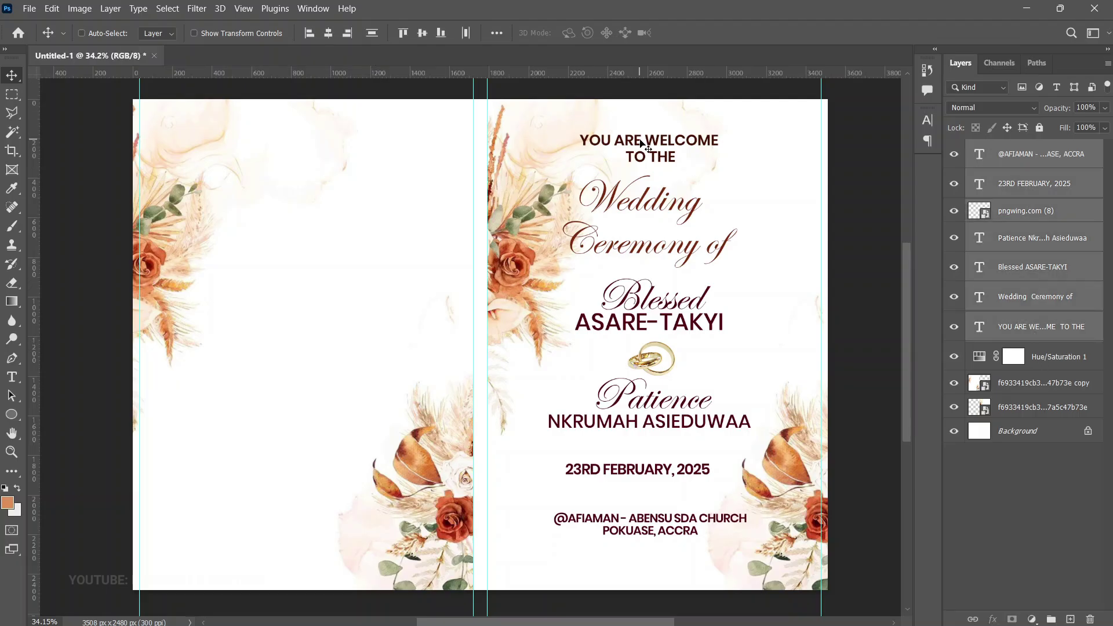
key("ctrl+g")
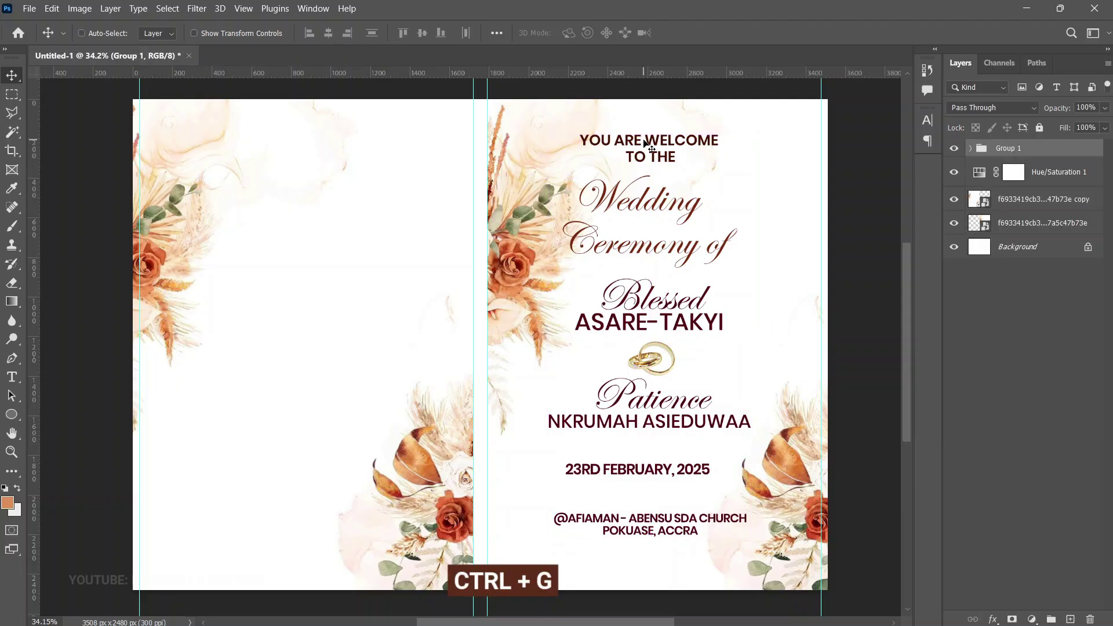
key("ctrl+a")
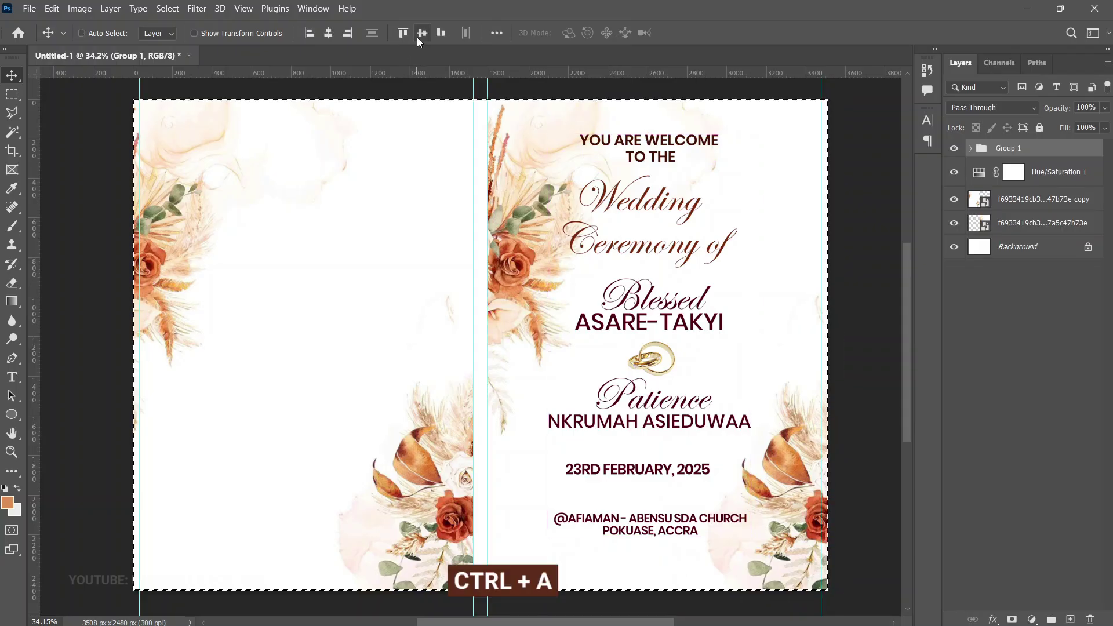
left_click(418, 37)
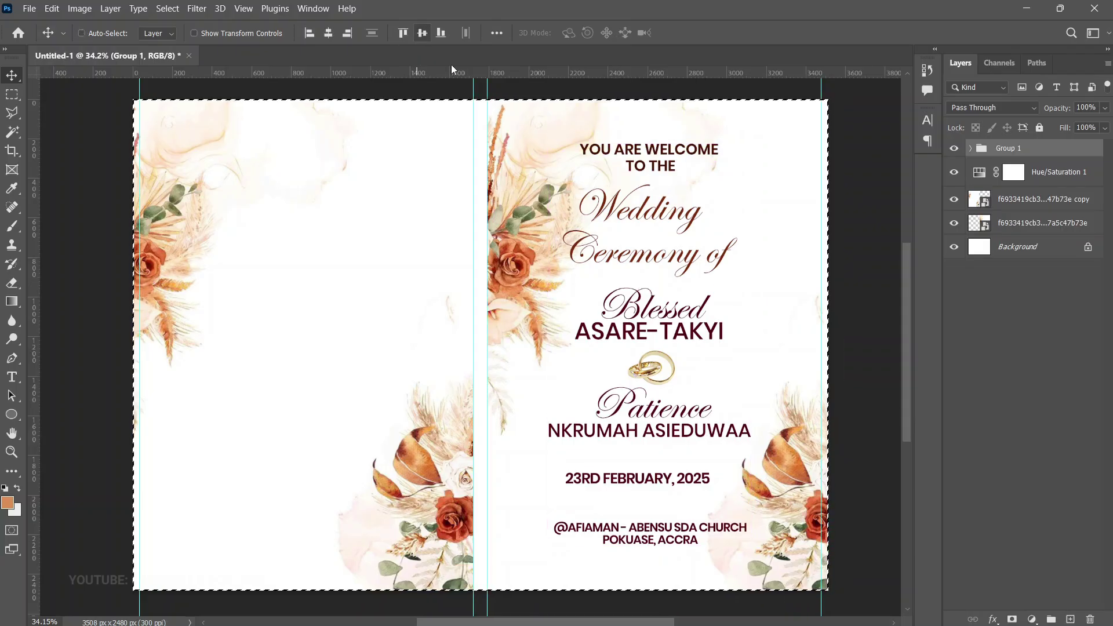
key("ctrl+d")
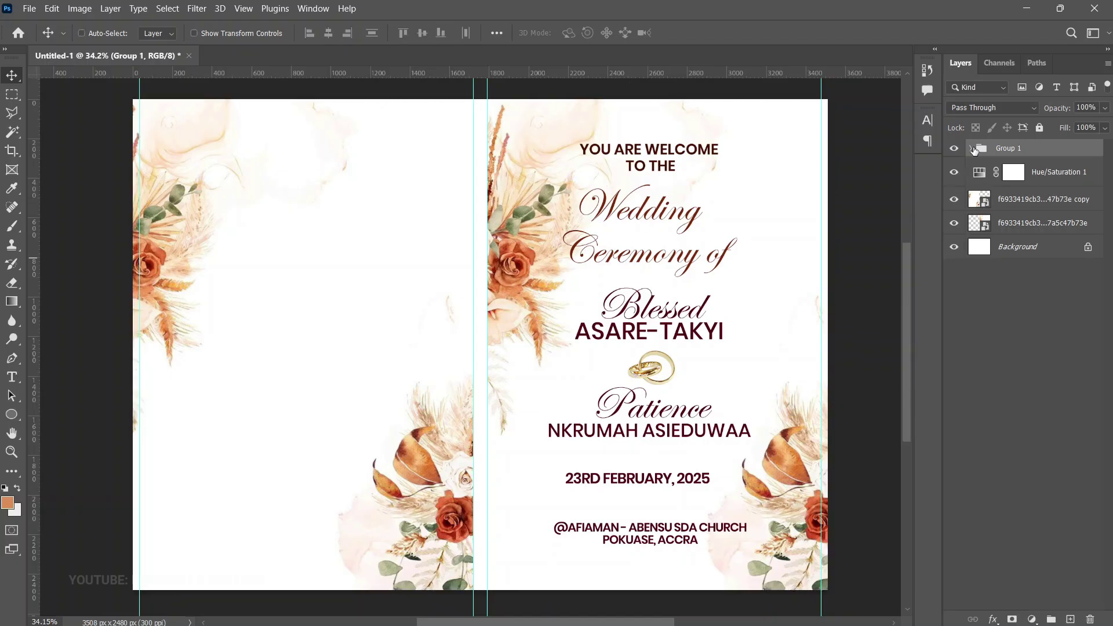
left_click(974, 150)
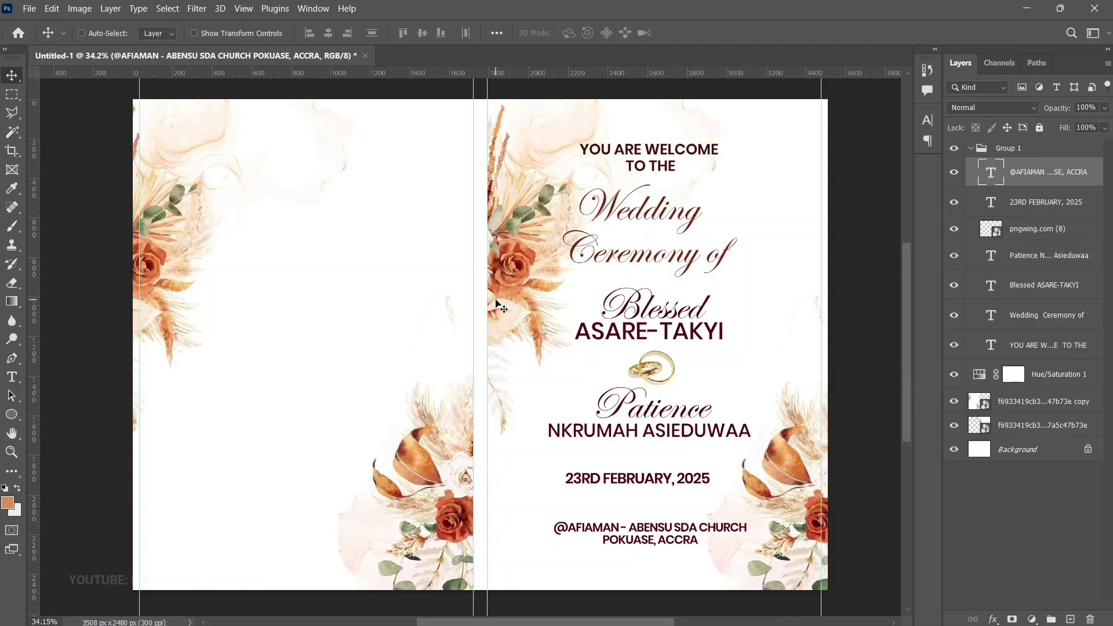
Duplicate the 'Wedding Ceremony of' title and move the copy onto the left page, top of the layer stack
right_click(631, 248)
left_click(660, 266)
key("ctrl+j")
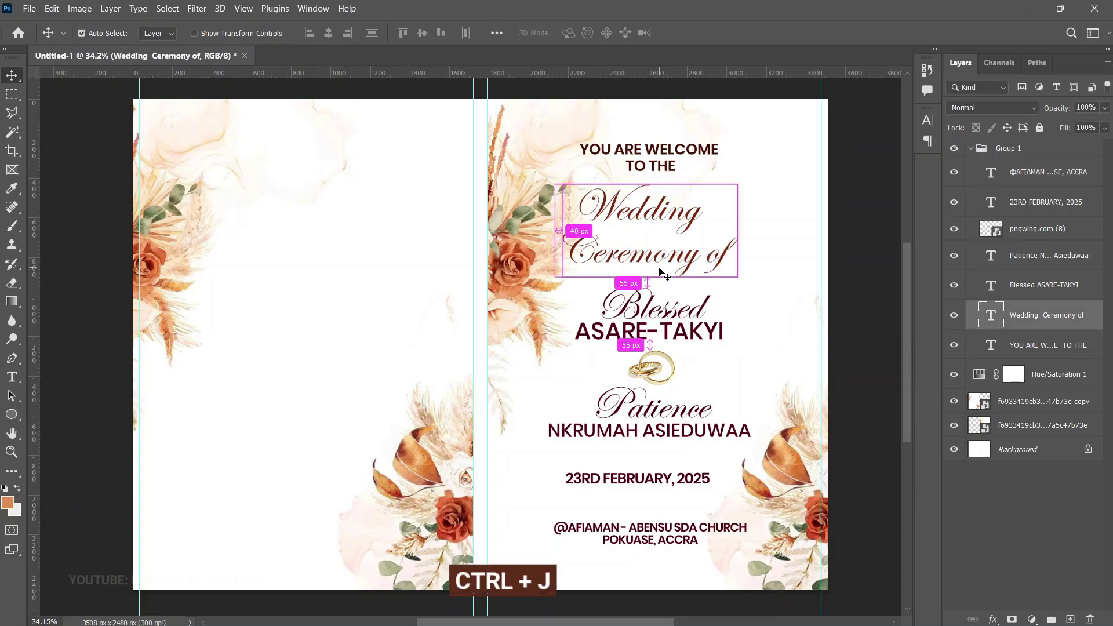
left_click_drag(679, 240, 337, 193)
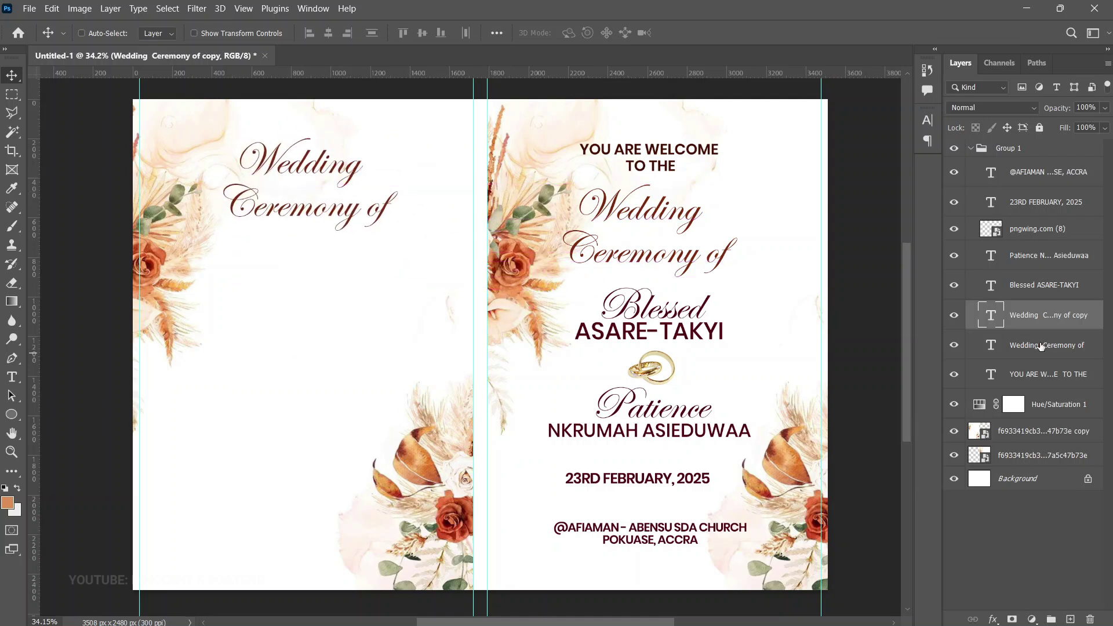
left_click_drag(1027, 317, 1024, 170)
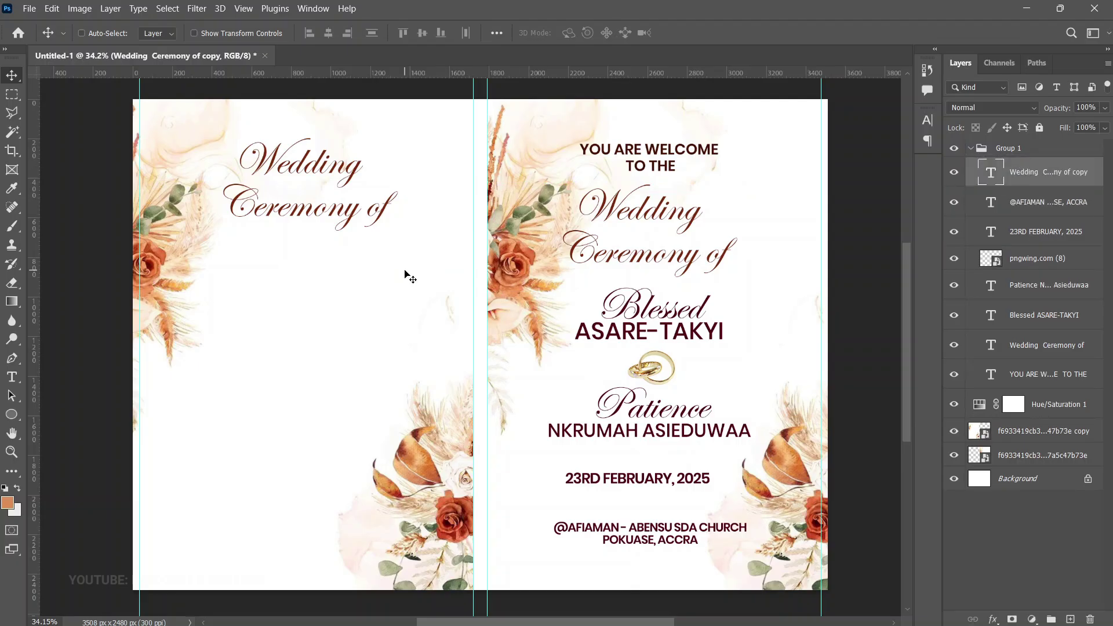
Retype the copy as 'Order of / Photography' on two lines and scale it to about 64%
double_click(315, 176)
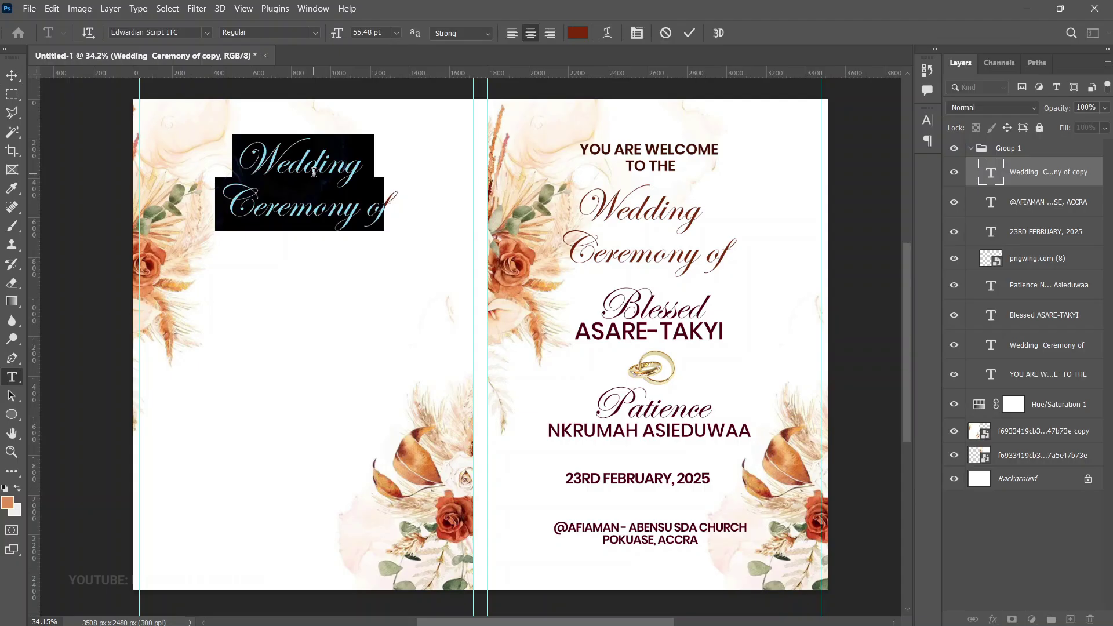
key("BackSpace")
type("Order of")
key("Return")
type("Photography")
key("ctrl+t")
left_click_drag(387, 182, 345, 160)
key("Return")
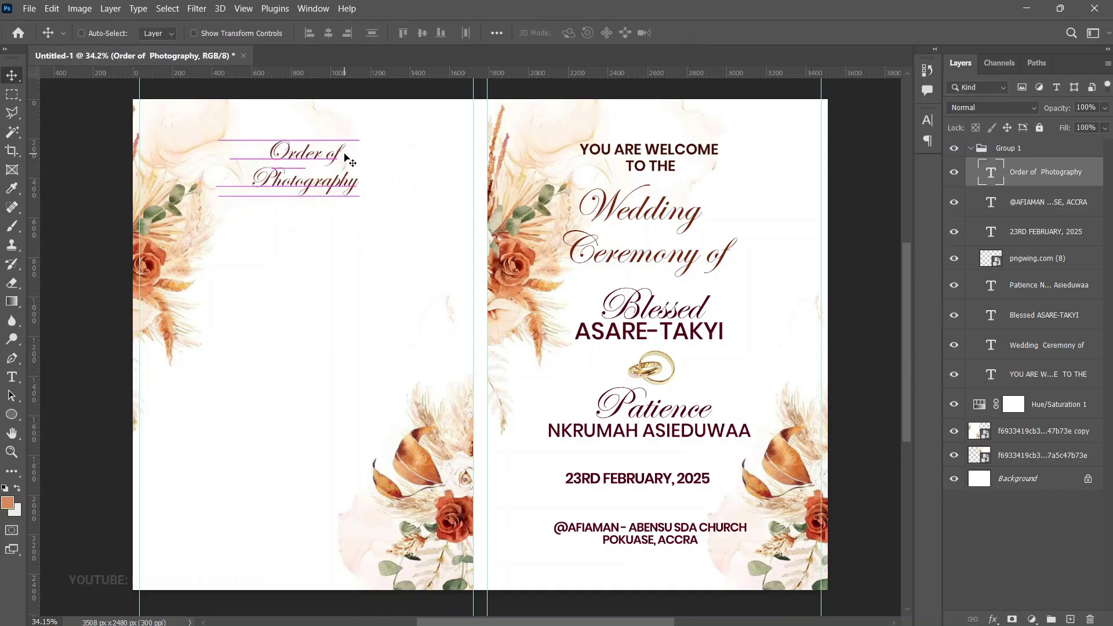
Start a Poppins Regular 13 pt text block below the heading and paste the photography list
key("t")
left_click(244, 225)
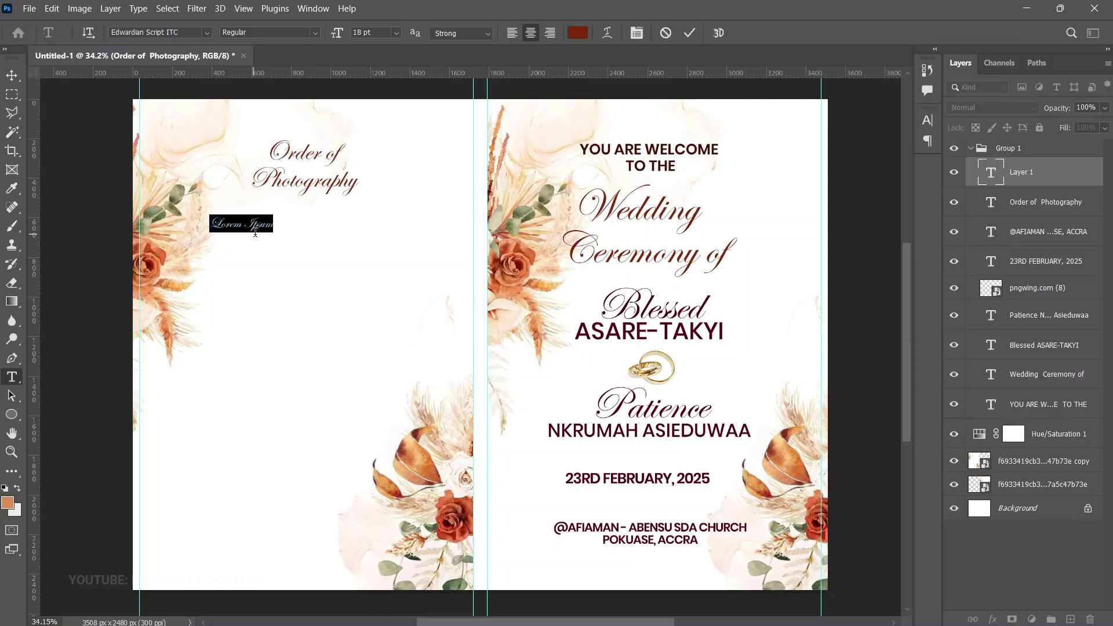
left_click(132, 33)
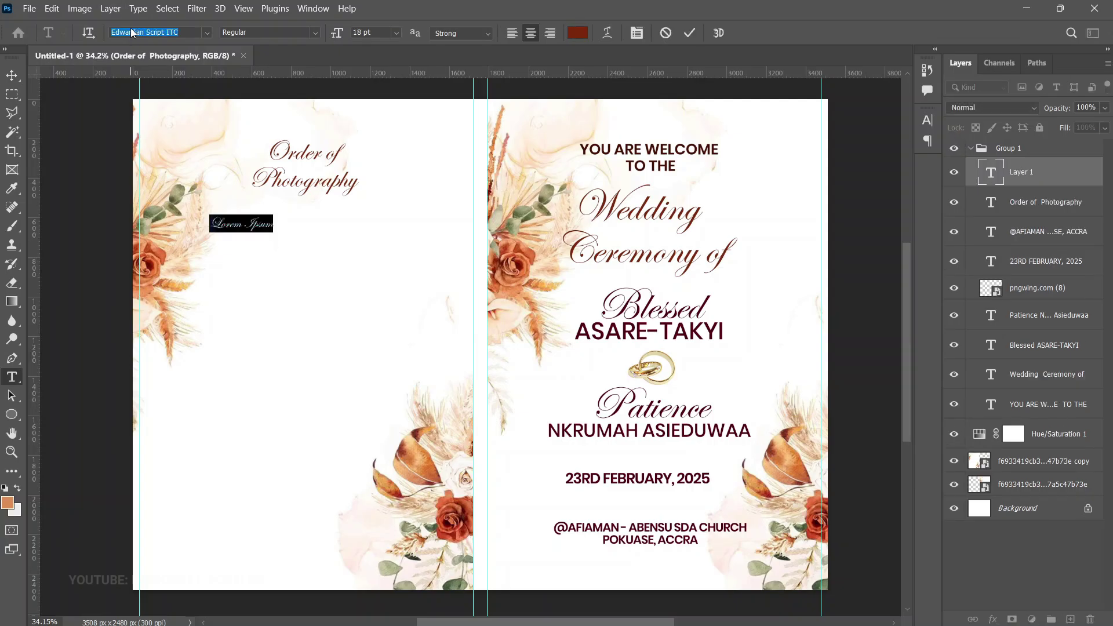
type("pop")
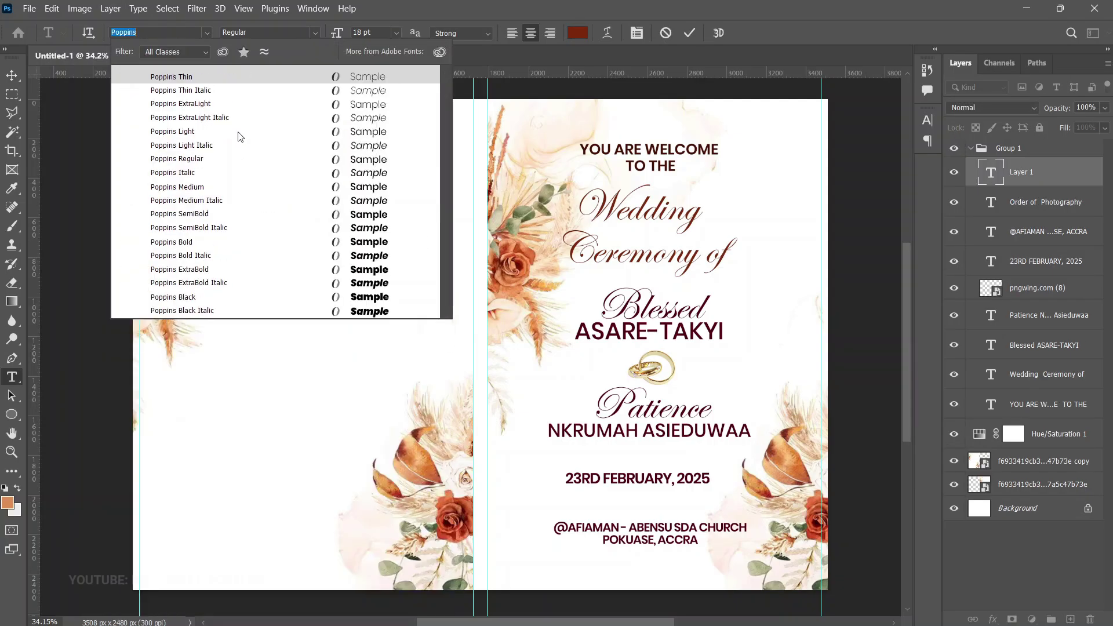
key("Return")
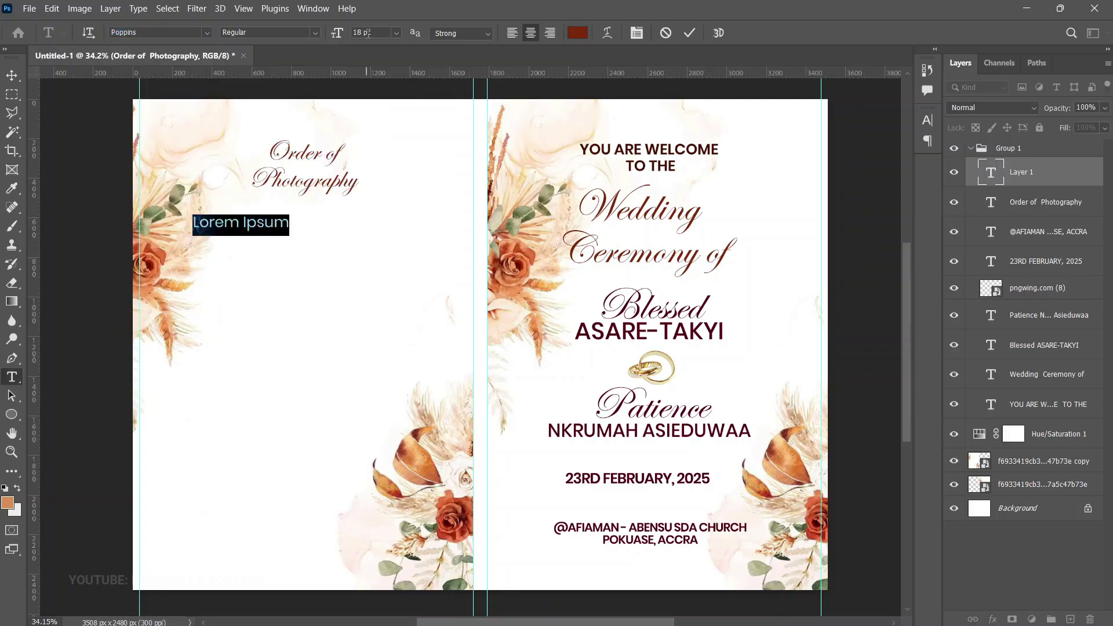
type("103")
key("Return")
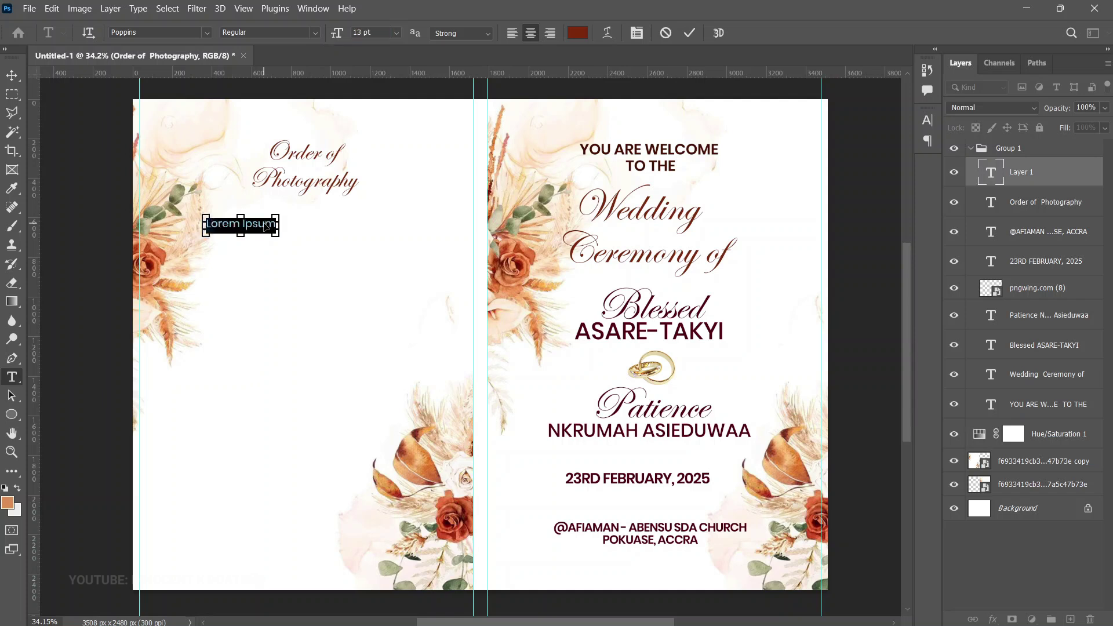
key("ctrl+v")
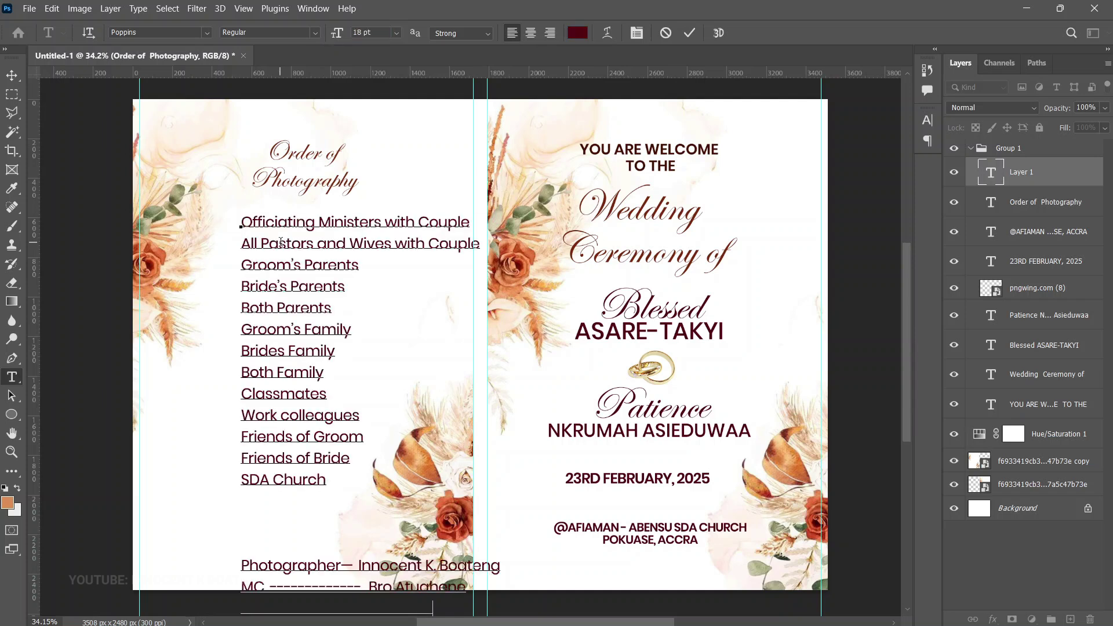
Scale the list to about 79% and position it under the Order of Photography heading
key("ctrl+Return")
key("v")
scroll(409, 331, "down", 2)
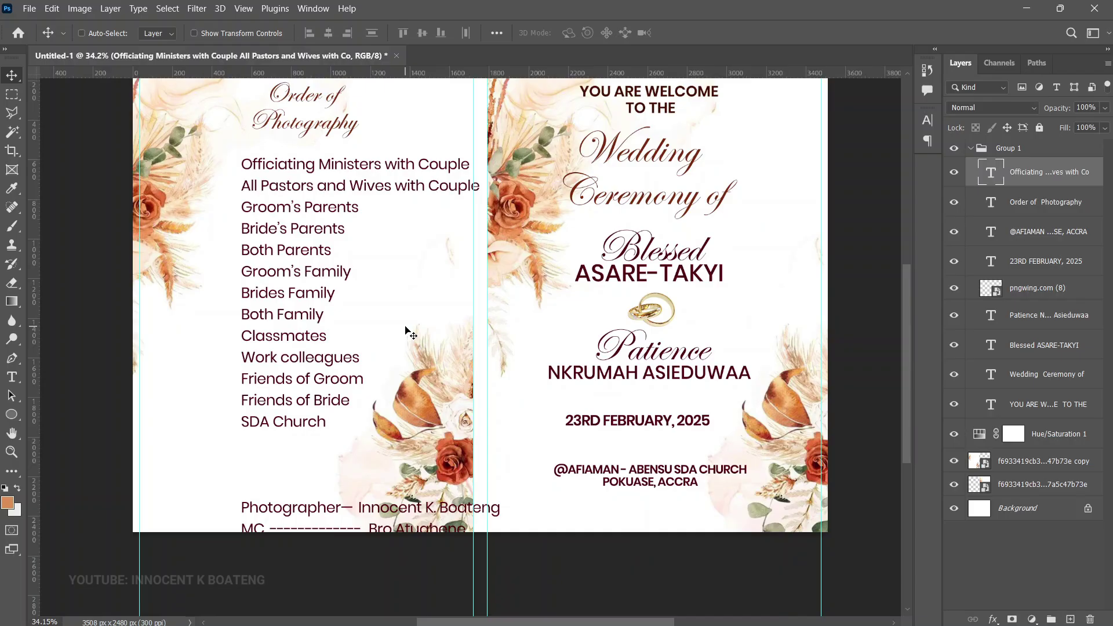
key("ctrl+t")
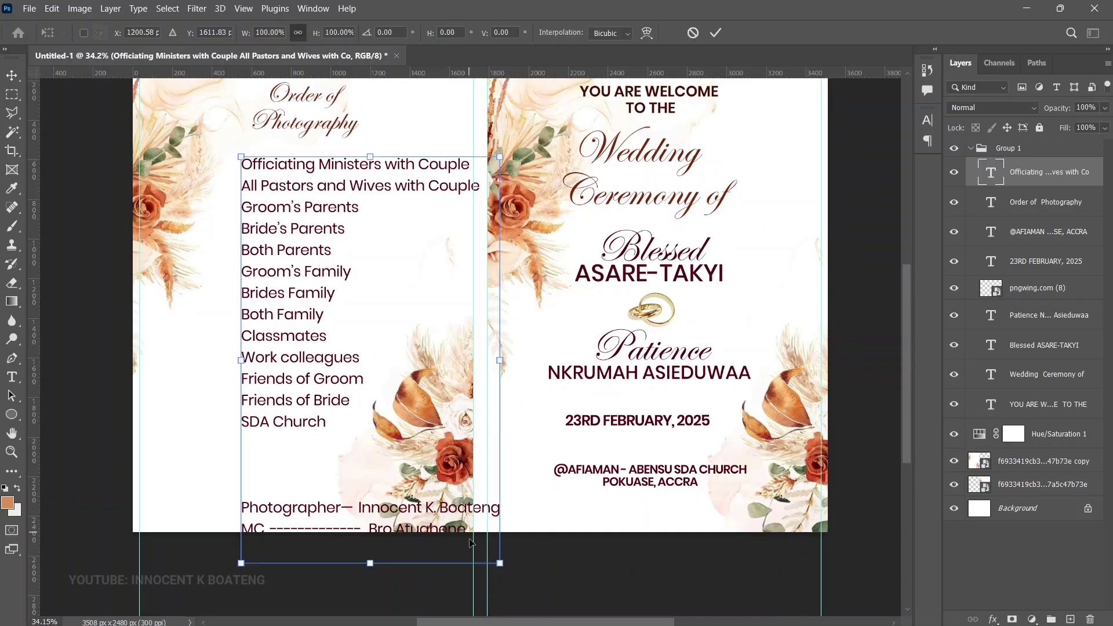
left_click_drag(490, 566, 400, 474)
key("Return")
left_click_drag(355, 336, 308, 335)
left_click_drag(309, 267, 315, 240)
scroll(336, 303, "up", 3)
Duplicate the Order of Photography heading and place the copy above the photographer credits
right_click(281, 204)
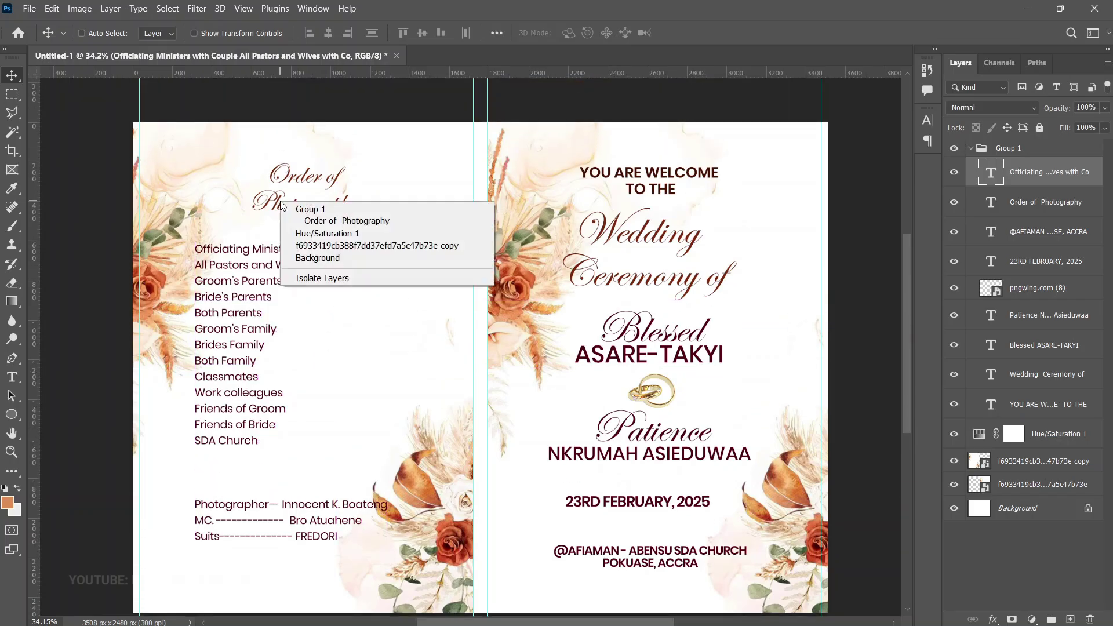
right_click(297, 196)
right_click(298, 196)
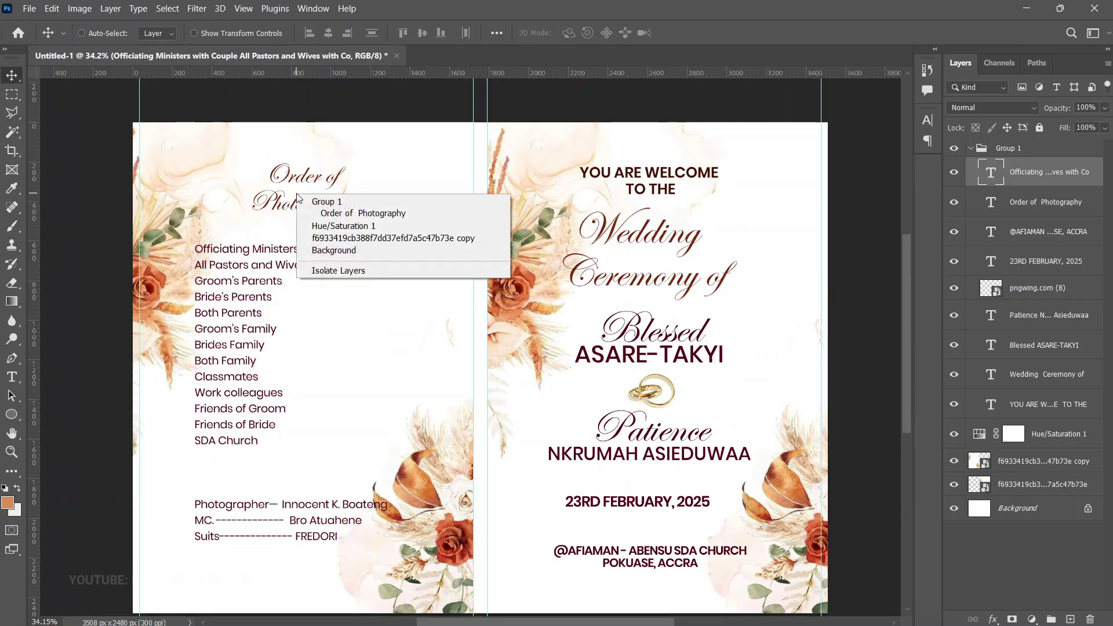
left_click(323, 216)
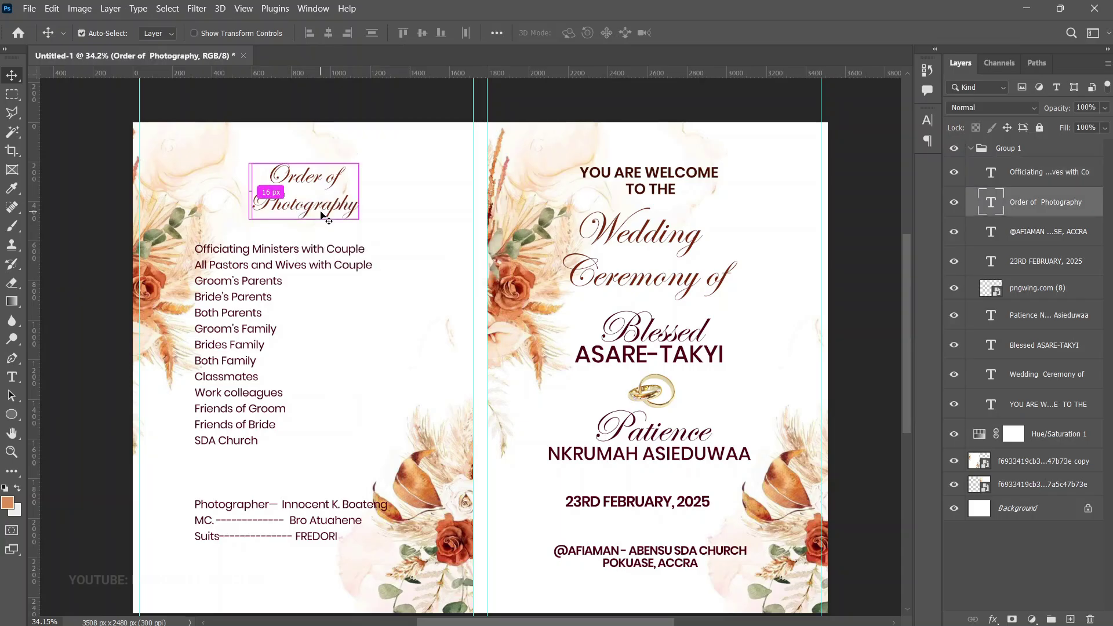
key("ctrl+j")
left_click_drag(302, 193, 297, 474)
Push the credit lines down and remove the stray backslash before Photographer in the list
key("t")
left_click(194, 504)
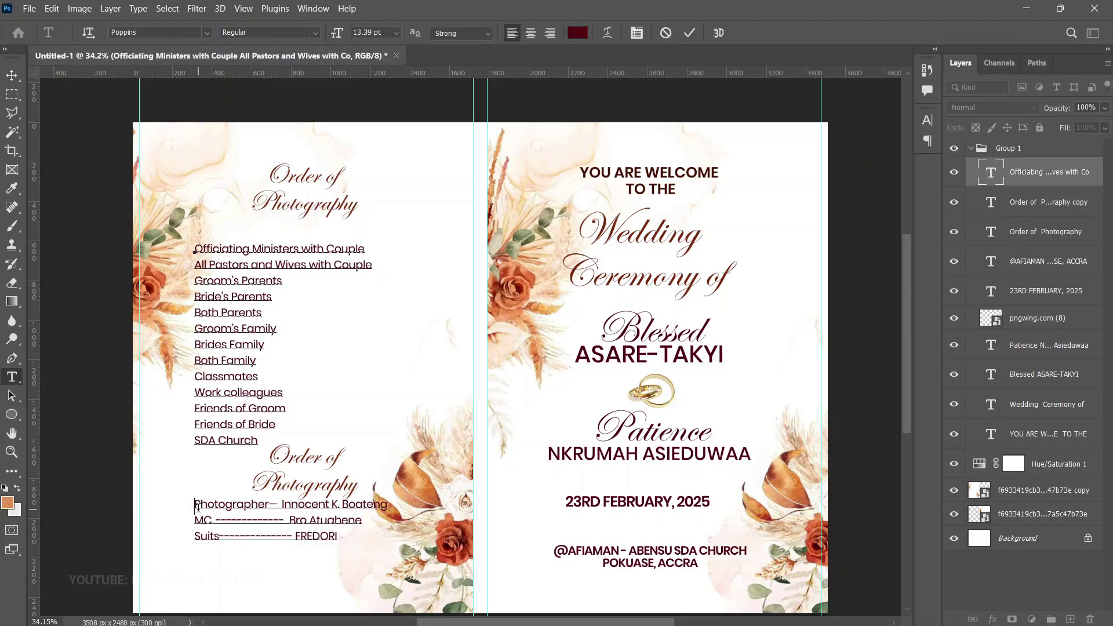
key("Return")
key("BackSpace")
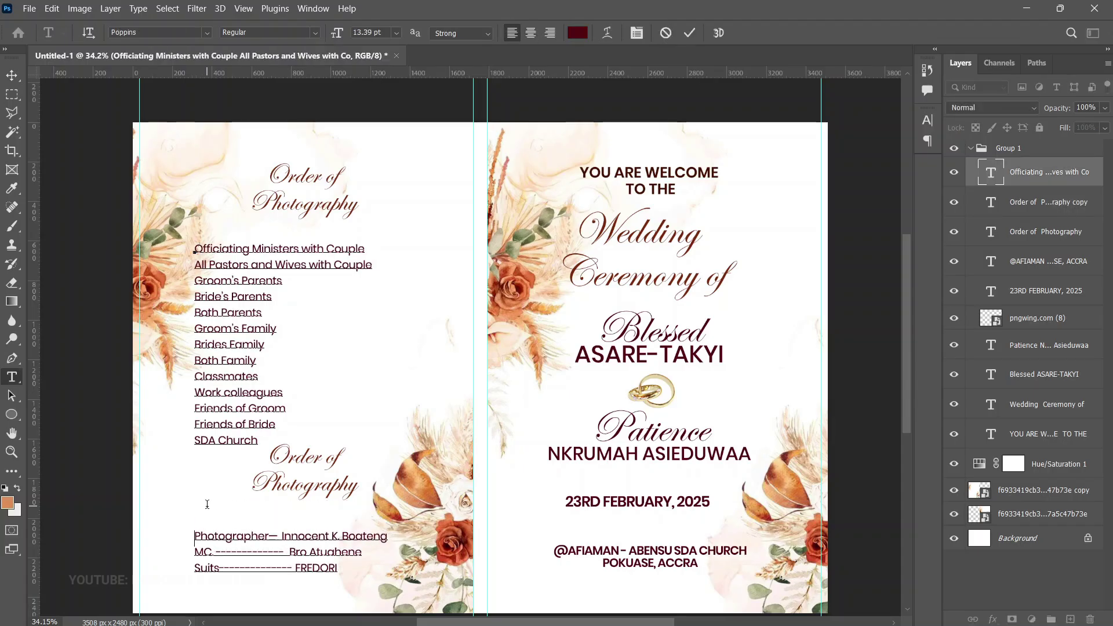
key("ctrl+Return")
key("v")
Retype the heading copy as 'Exclusives' and adjust its position and the credit lines
right_click(322, 483)
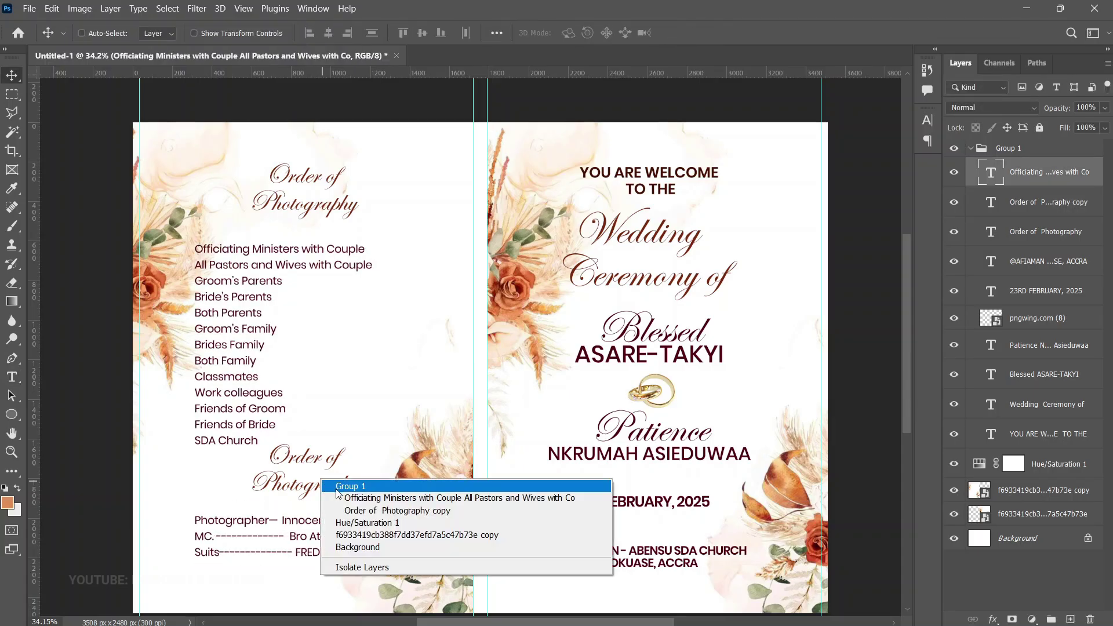
left_click(361, 509)
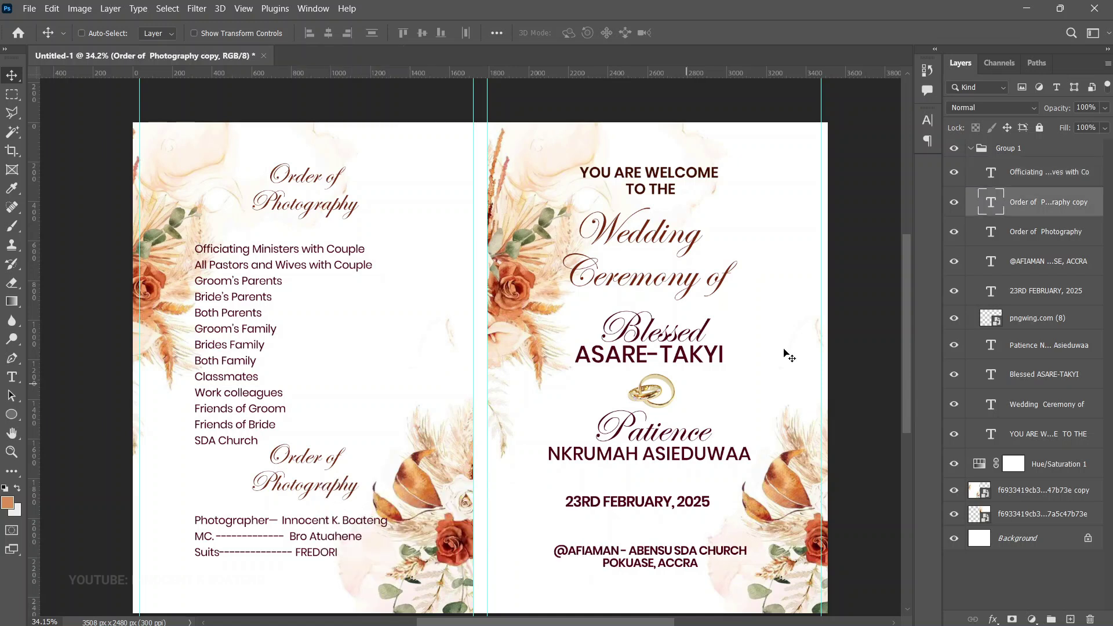
double_click(993, 204)
type("Exclusives")
key("ctrl+Return")
key("v")
left_click_drag(340, 397, 329, 421)
left_click_drag(226, 531, 226, 515)
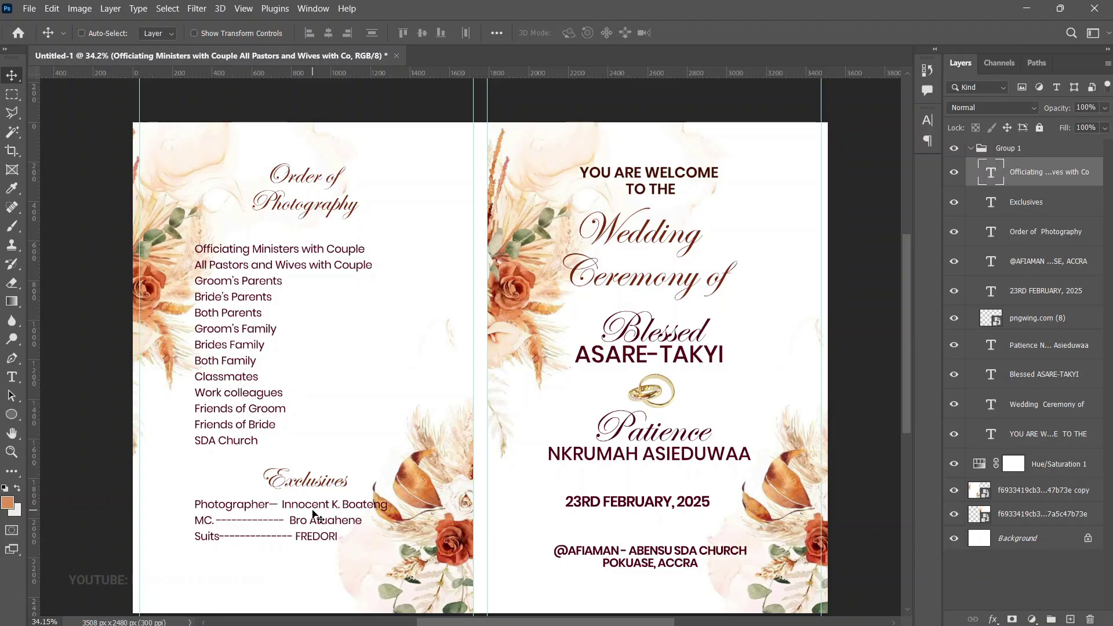
Group the Order of Photography, list and Exclusives layers into Group 2
scroll(619, 381, "down", 2)
scroll(619, 380, "up", 2)
scroll(616, 338, "down", 1)
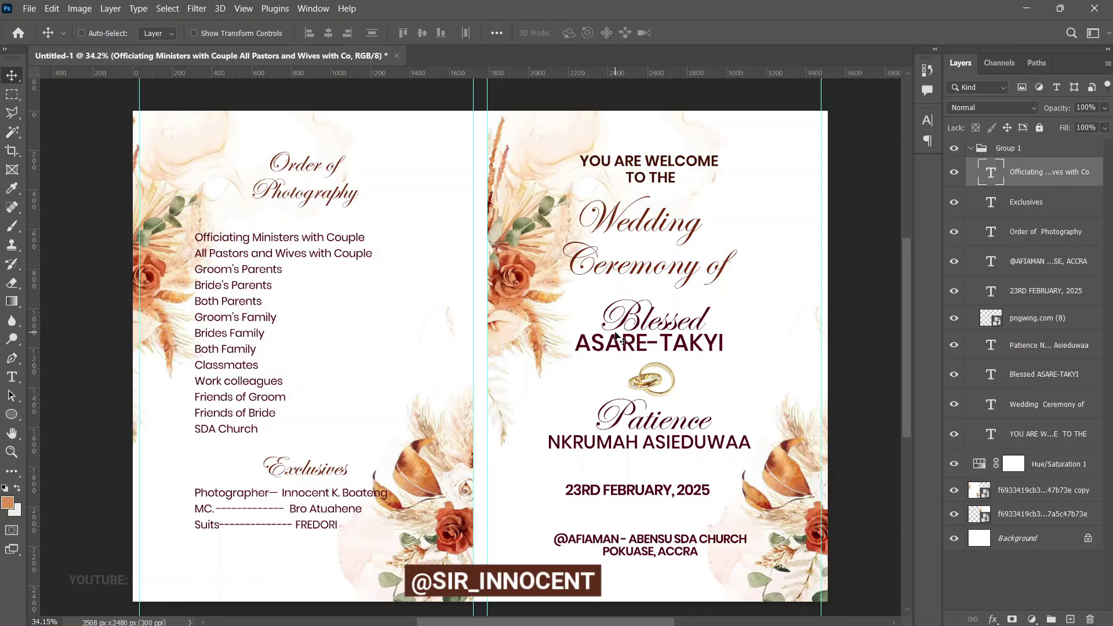
left_click(1024, 237)
left_click(1020, 176, "shift")
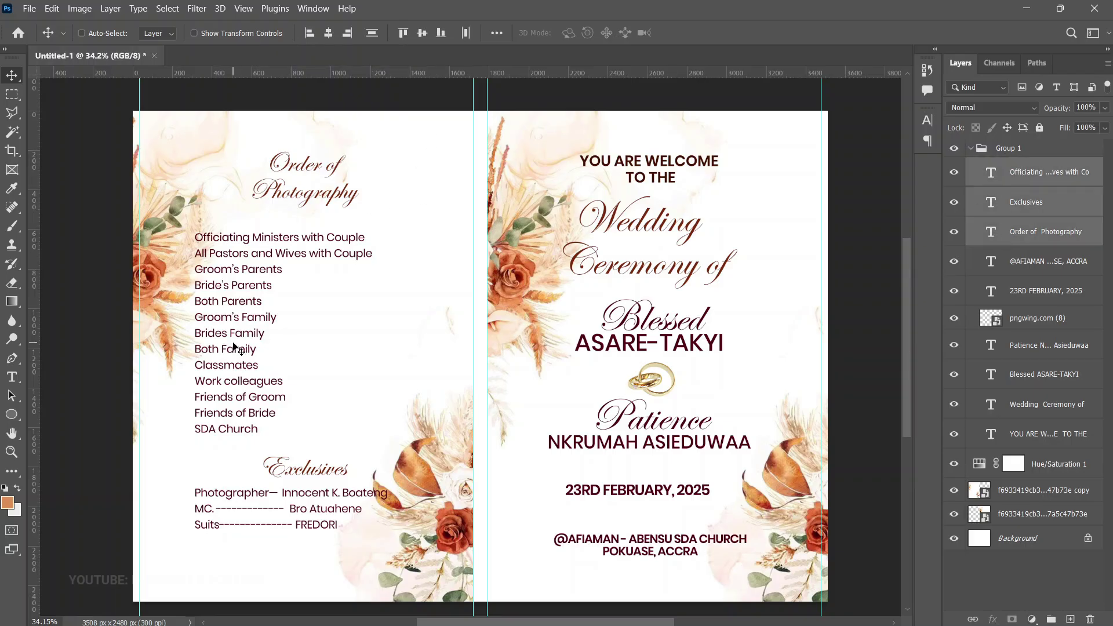
key("ctrl+g")
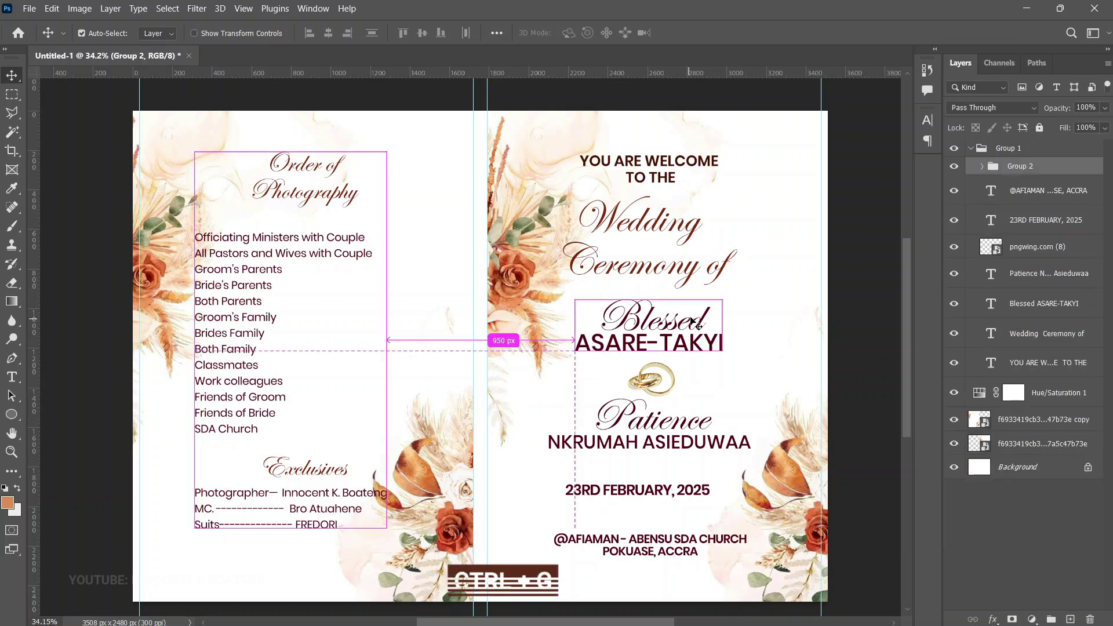
Centre the left-page text group vertically on the canvas
key("ctrl+a")
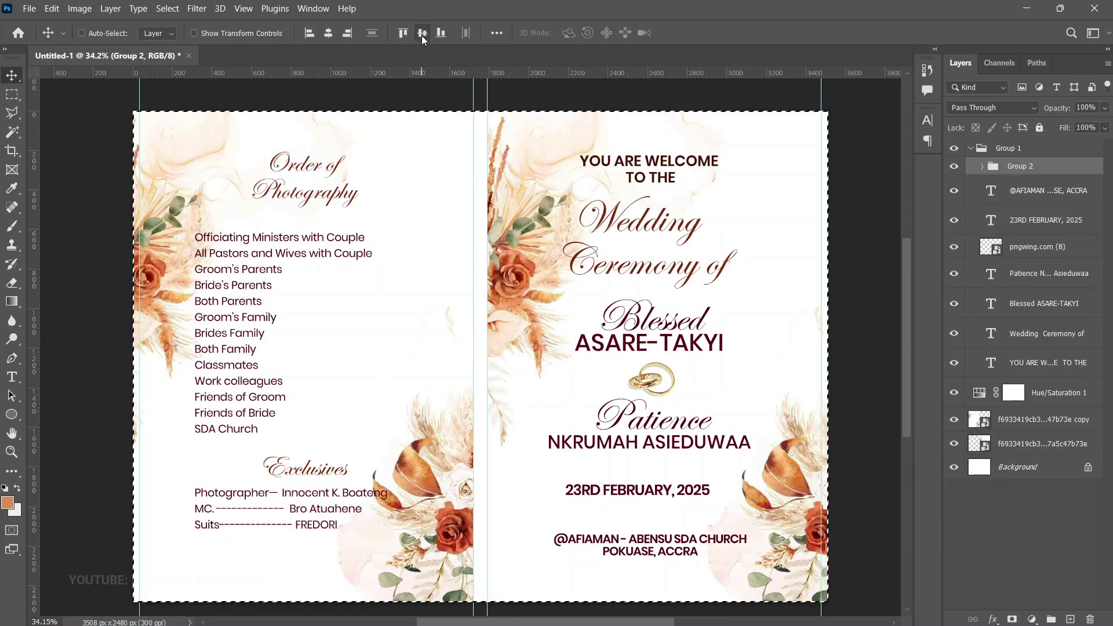
left_click(422, 33)
key("ctrl+d")
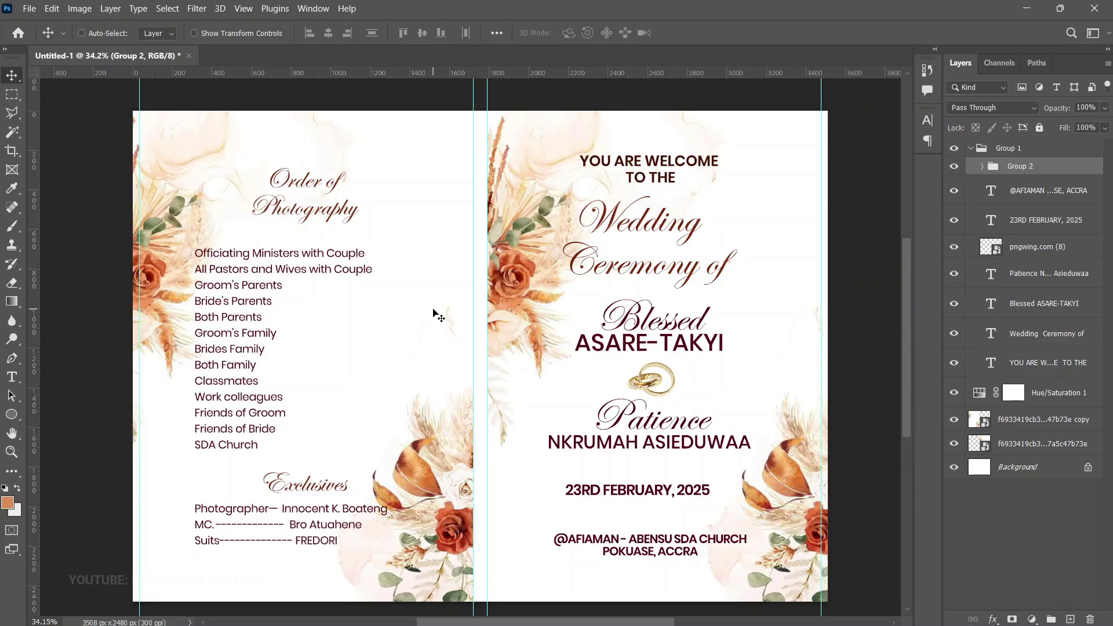
Rename Group 1 to 'Cover' and hide it
left_click(969, 153)
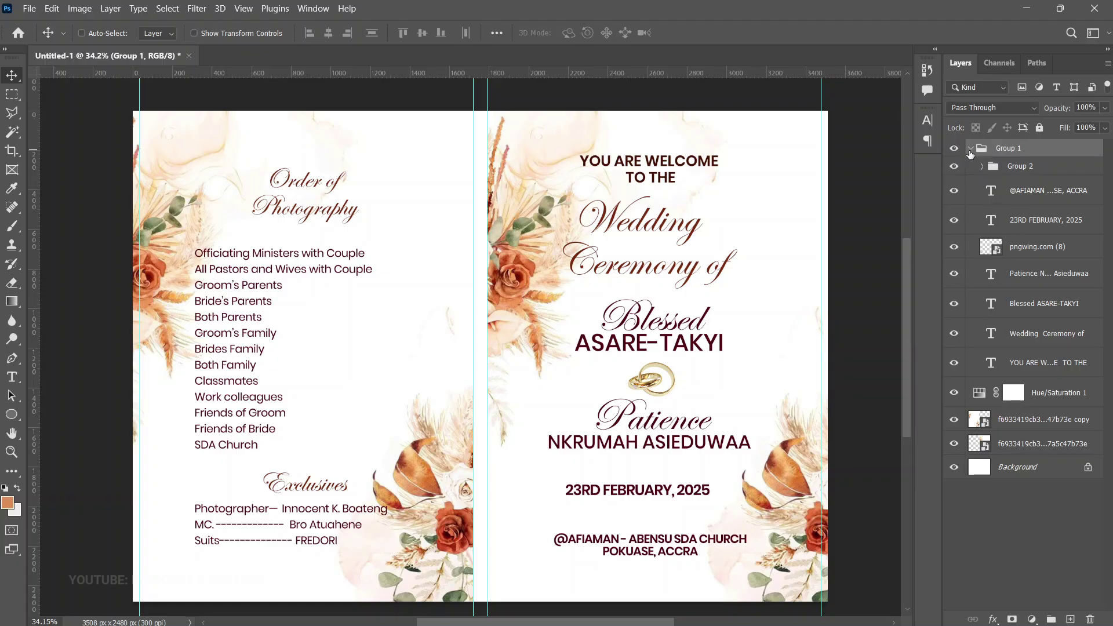
left_click(970, 150)
double_click(1016, 150)
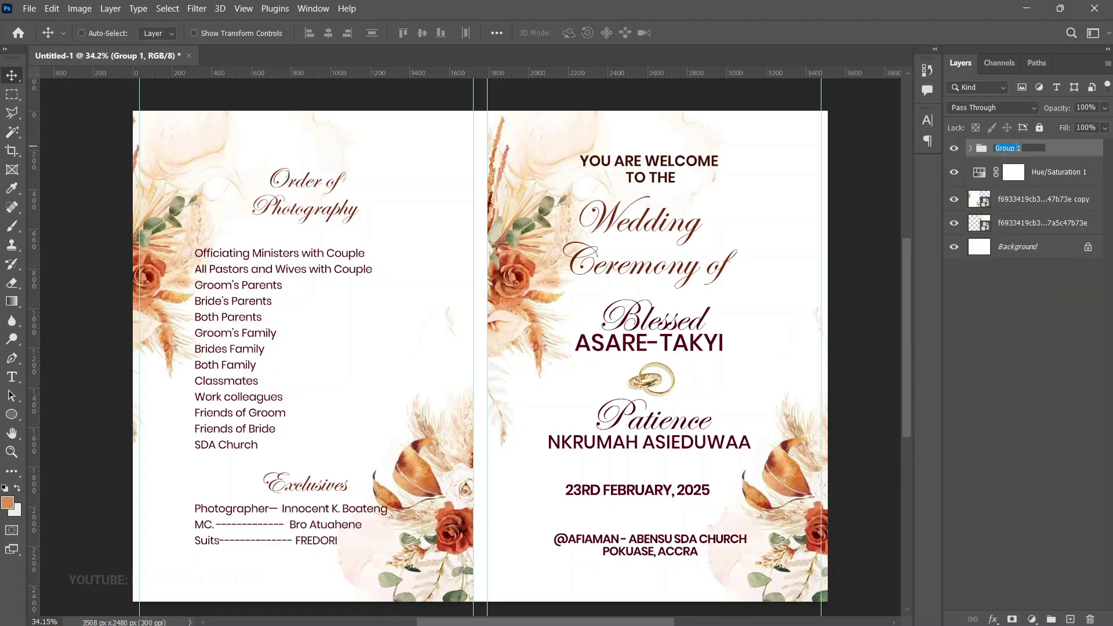
type("Jover")
key("Return")
left_click(952, 149)
left_click(952, 149)
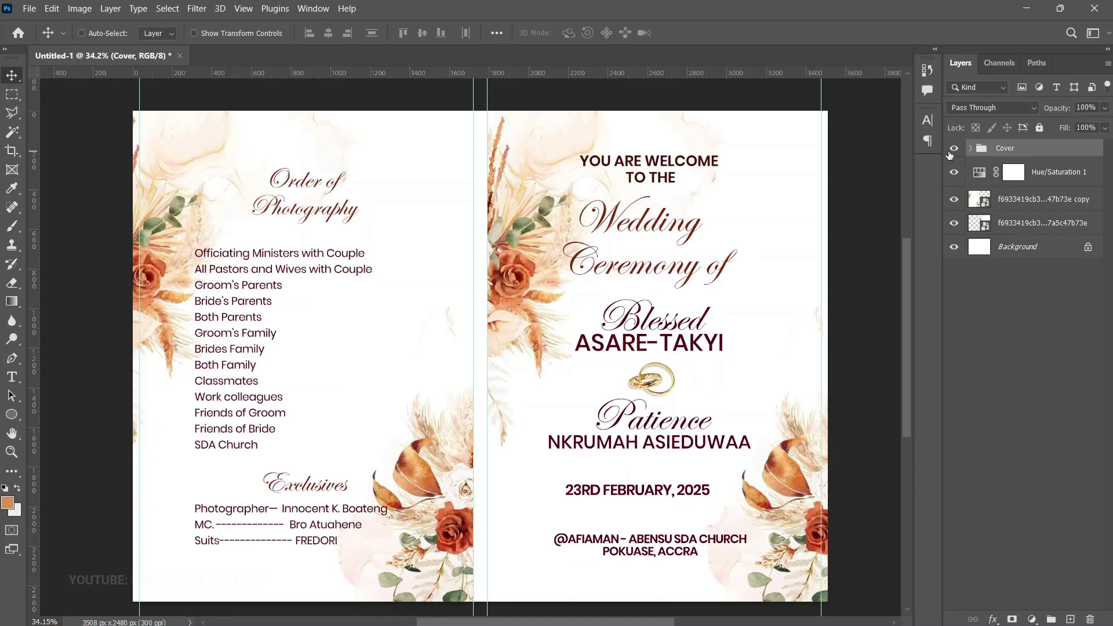
left_click(951, 150)
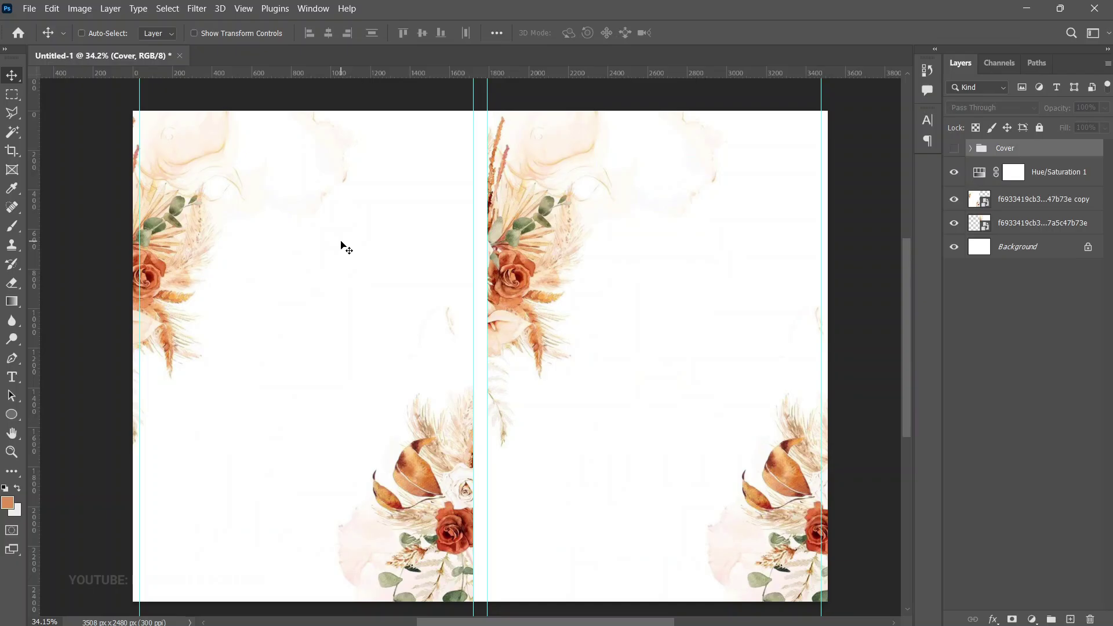
Copy the Order of Photography title out of the hidden Cover group and retype it 'Officiating Ministers'
key("ctrl+comma")
right_click(318, 182)
left_click(366, 217)
key("ctrl+j")
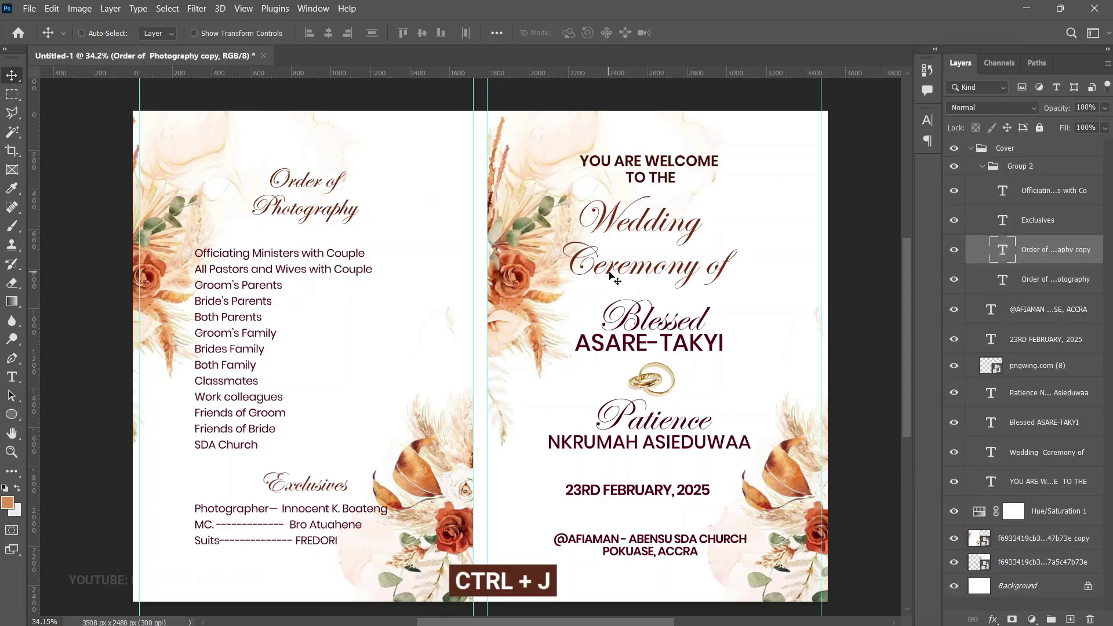
left_click_drag(1035, 256, 1009, 158)
key("ctrl+bracketright")
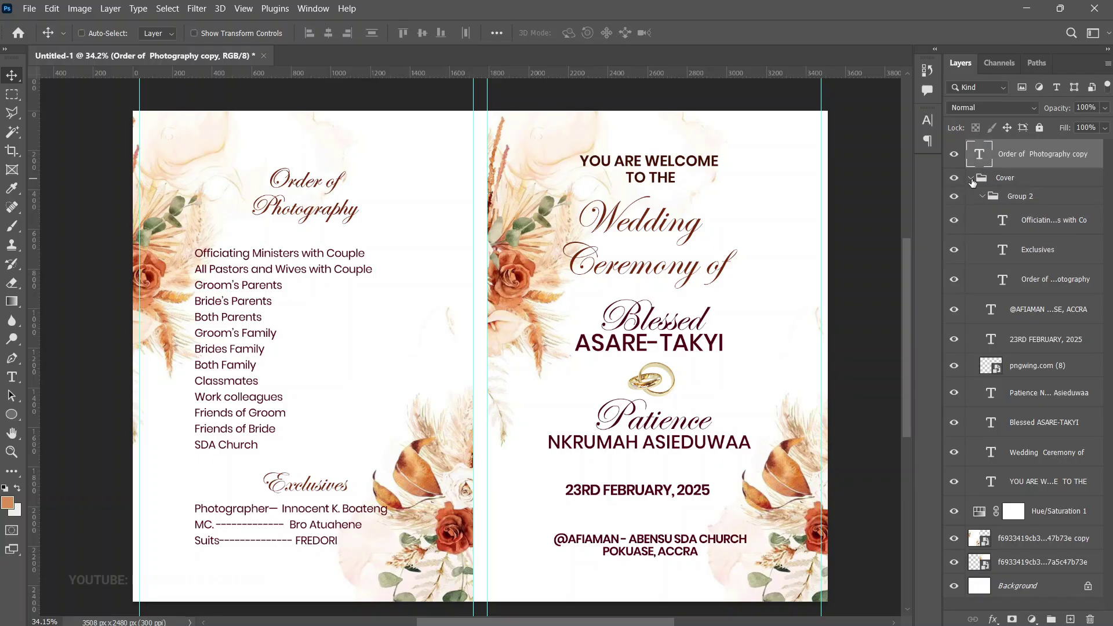
left_click(971, 178)
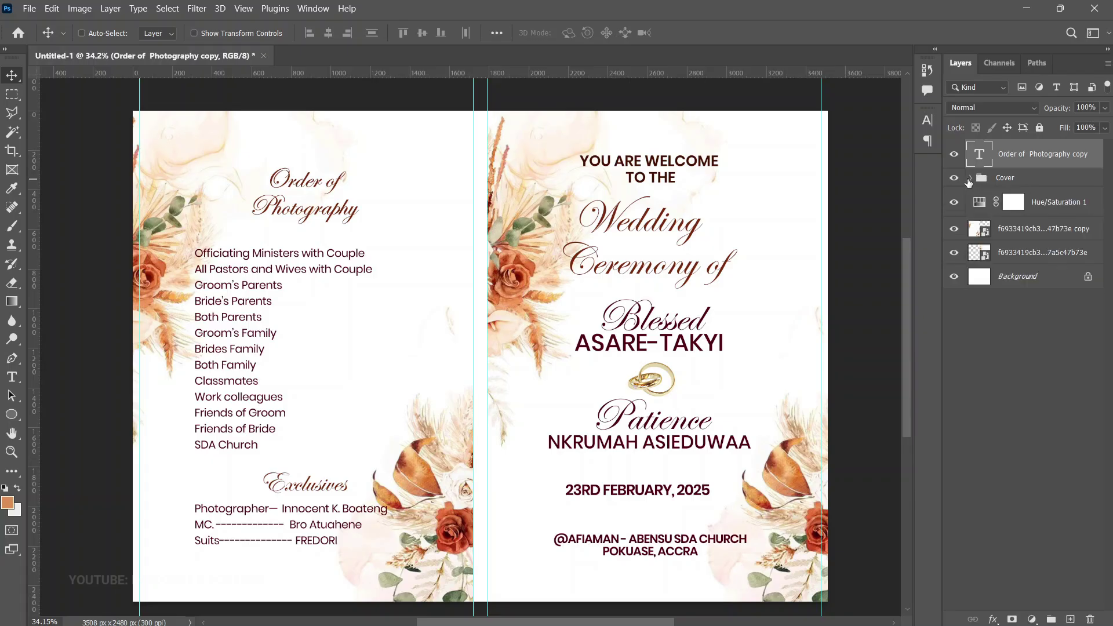
left_click(953, 179)
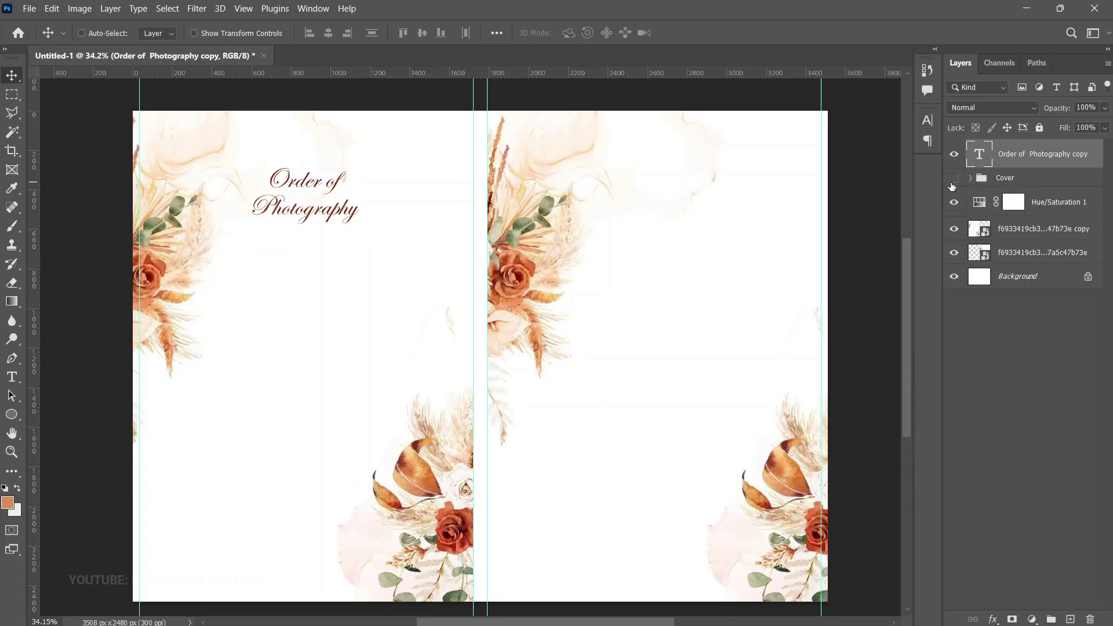
double_click(321, 193)
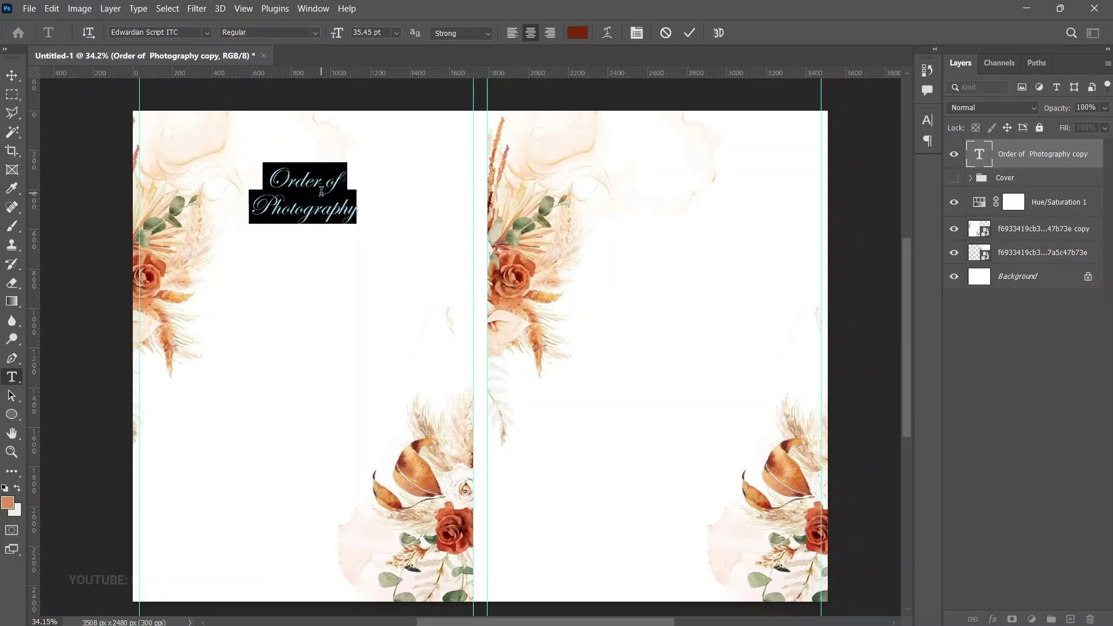
type("Officiating Ministers")
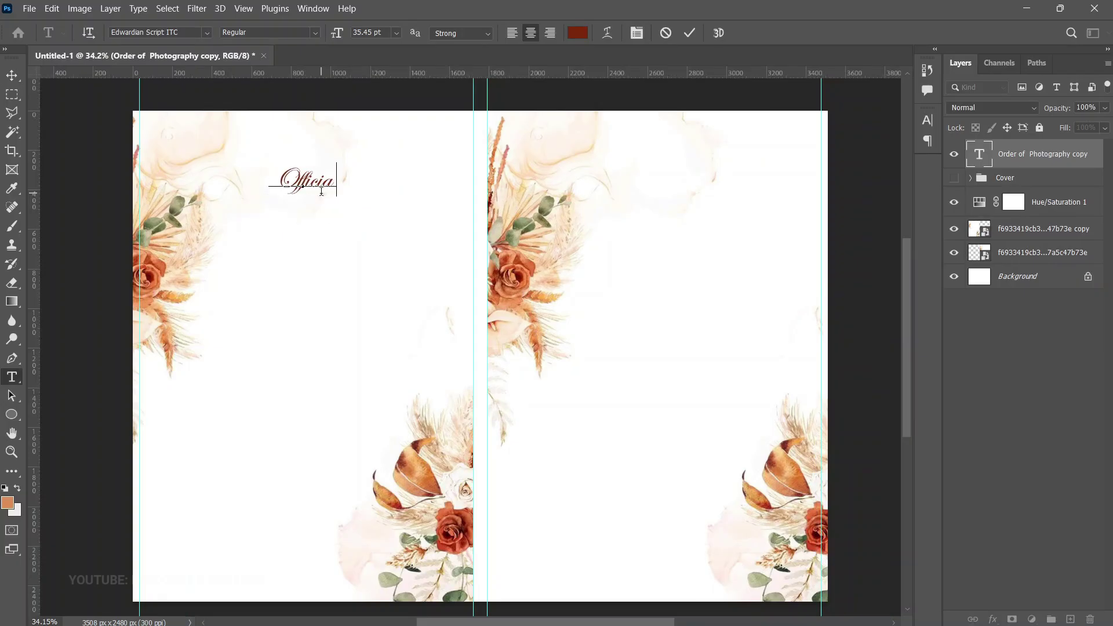
key("ctrl+Return")
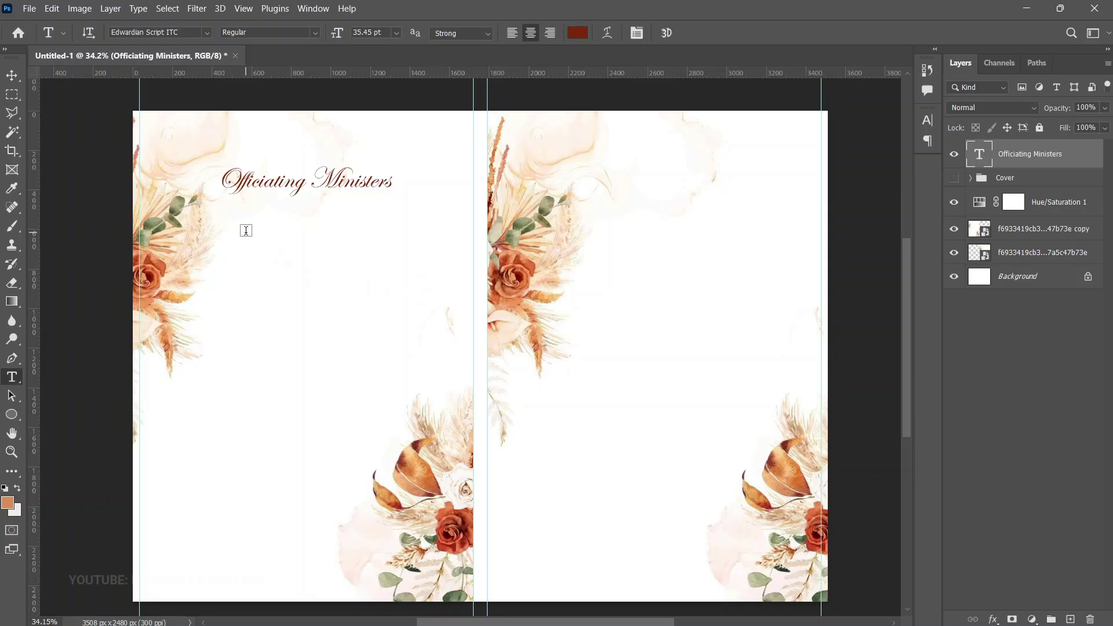
Add a Poppins Regular text block below the heading with the pasted minister names
left_click(246, 231)
left_click(130, 32)
type("poppi")
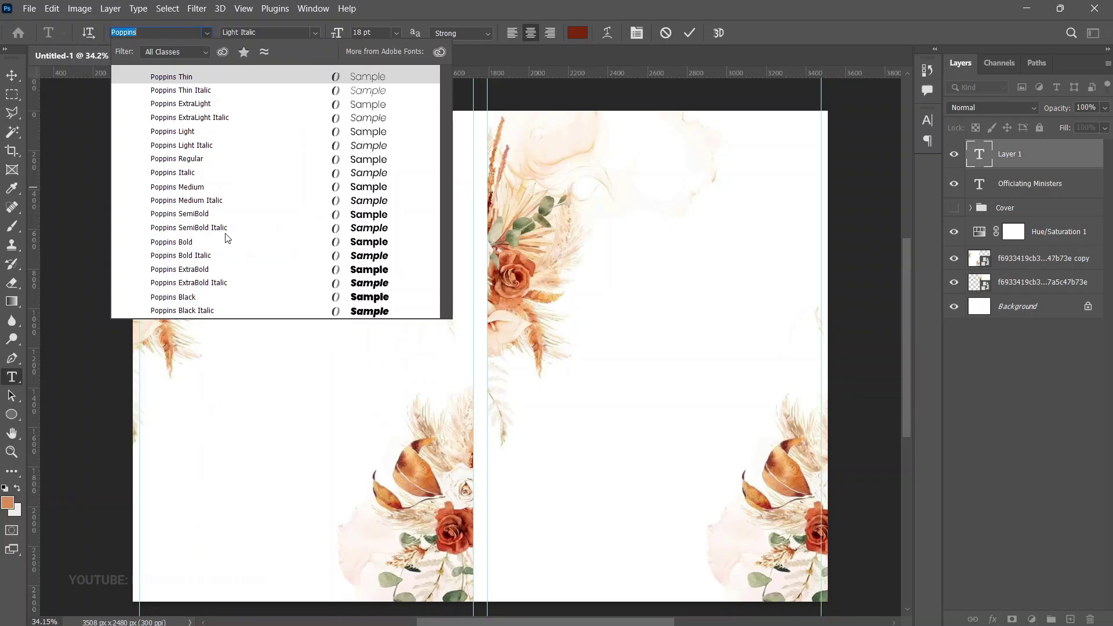
left_click(197, 160)
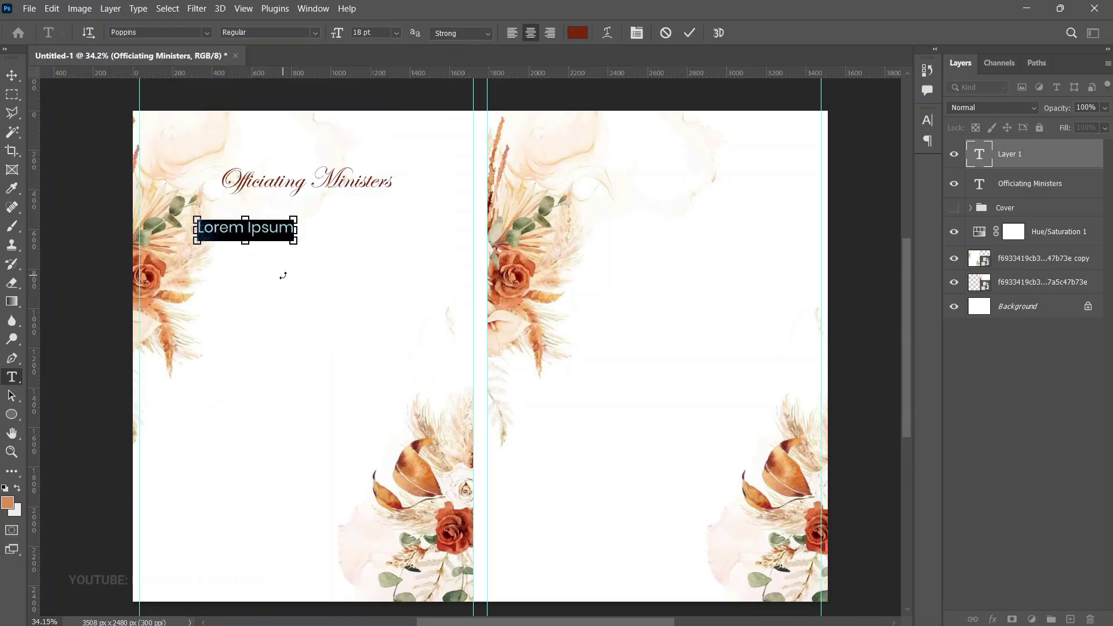
left_click(12, 75)
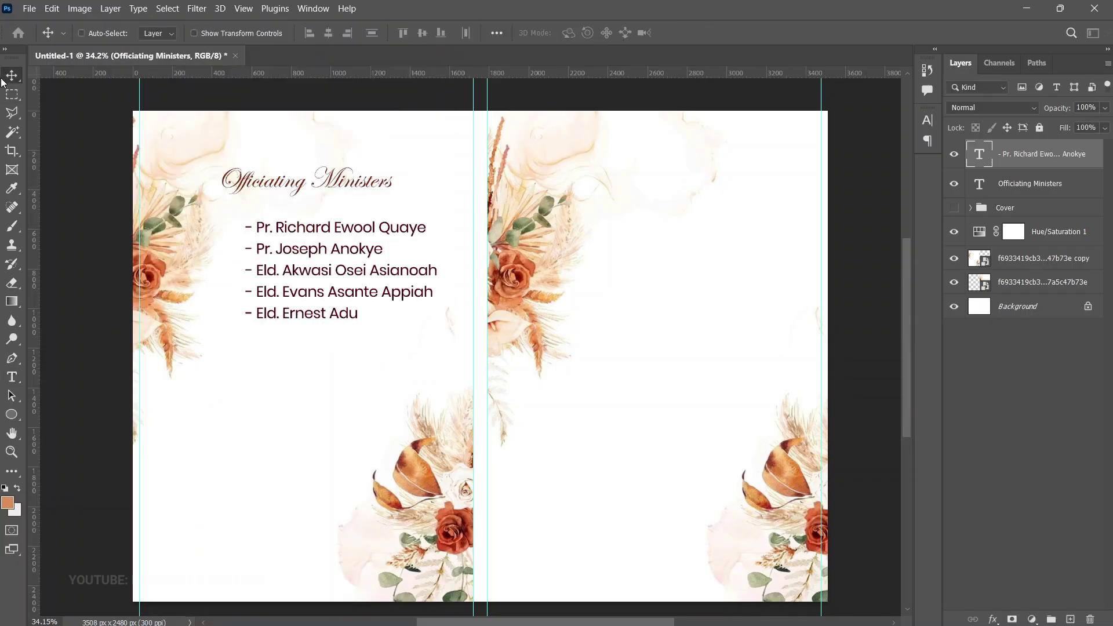
Move the minister list left so it sits under the Officiating Ministers heading
left_click_drag(409, 320, 307, 265)
key("ctrl+t")
key("Return")
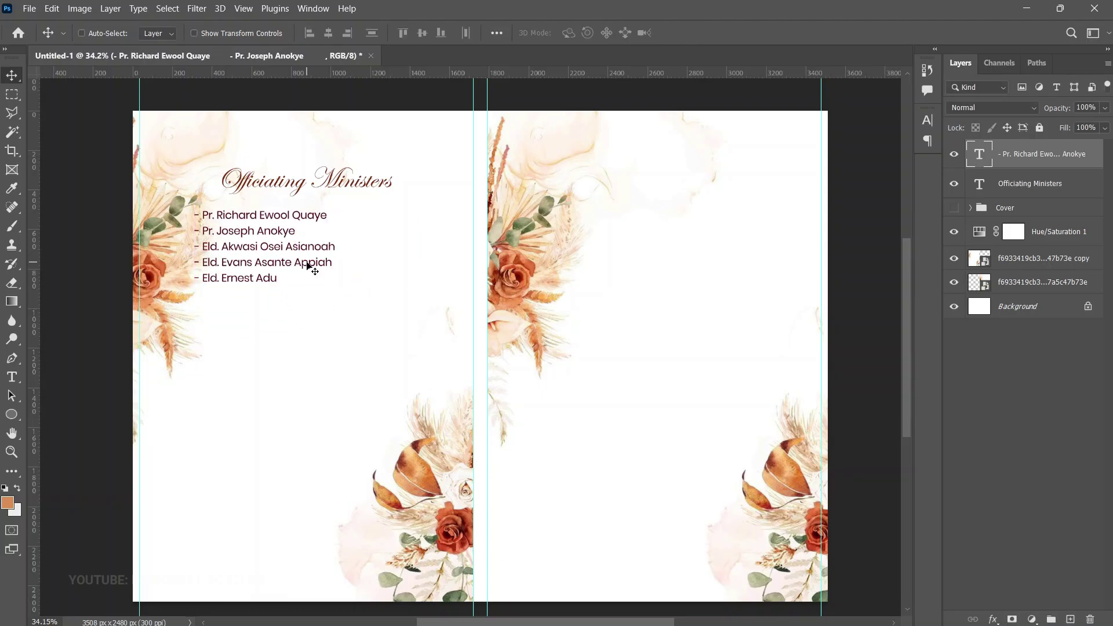
scroll(307, 265, "down", 1)
Duplicate the heading below the minister list and retype it 'Order of Service'
right_click(344, 151)
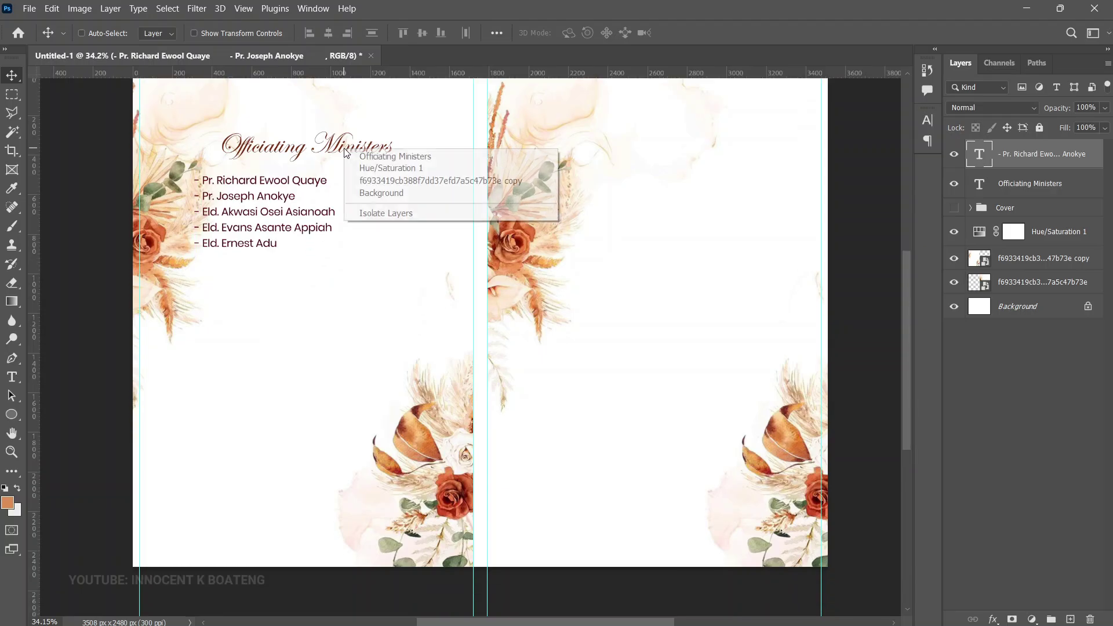
left_click(386, 156)
key("ctrl+j")
left_click_drag(374, 160, 362, 286)
double_click(363, 284)
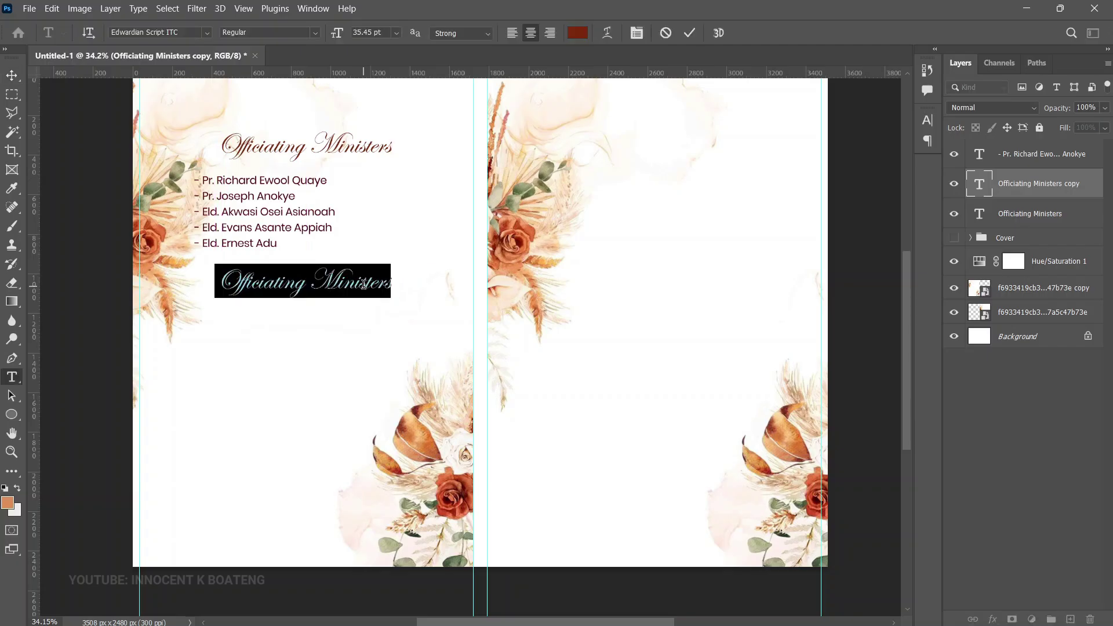
type("Order")
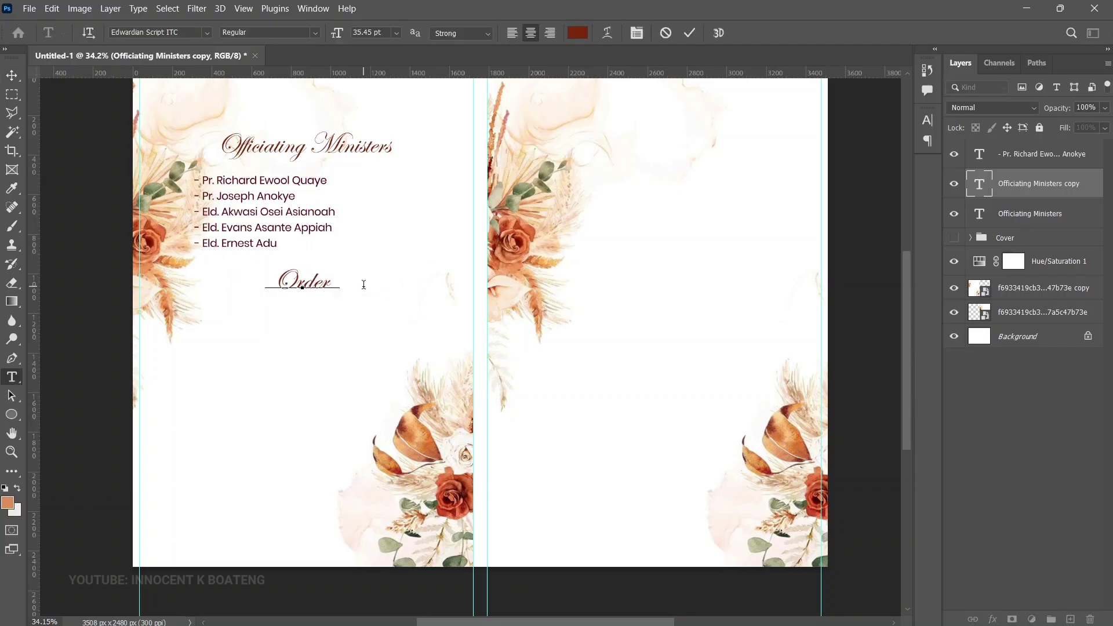
type(" of Service")
key("ctrl+Return")
key("v")
Copy the minister list to sit below the Order of Service heading
right_click(233, 204)
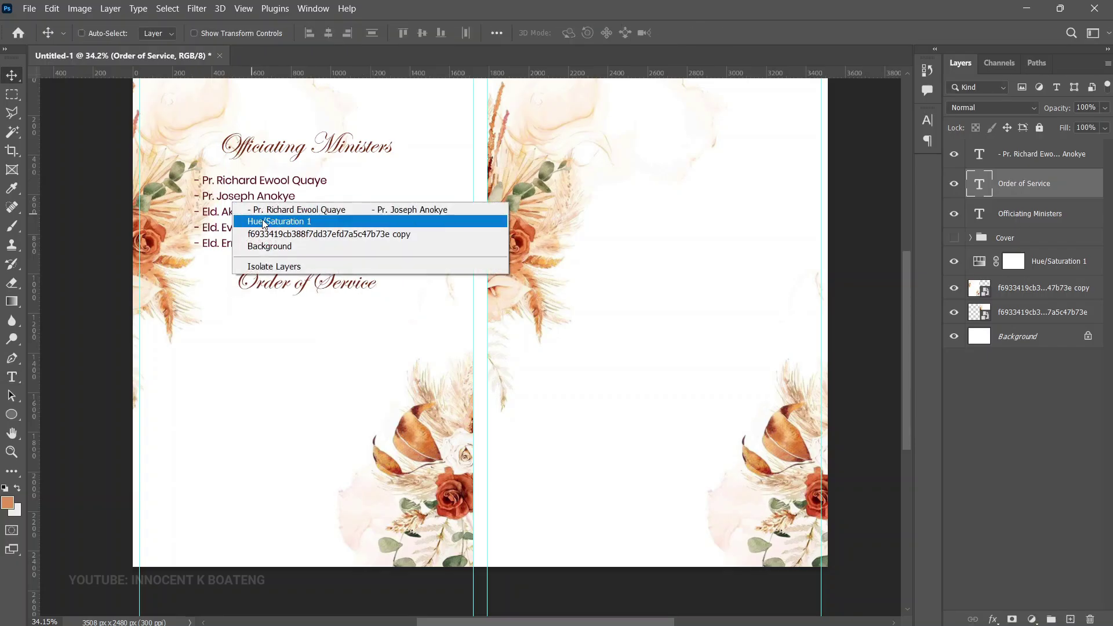
left_click(270, 211)
left_click_drag(272, 203, 259, 348)
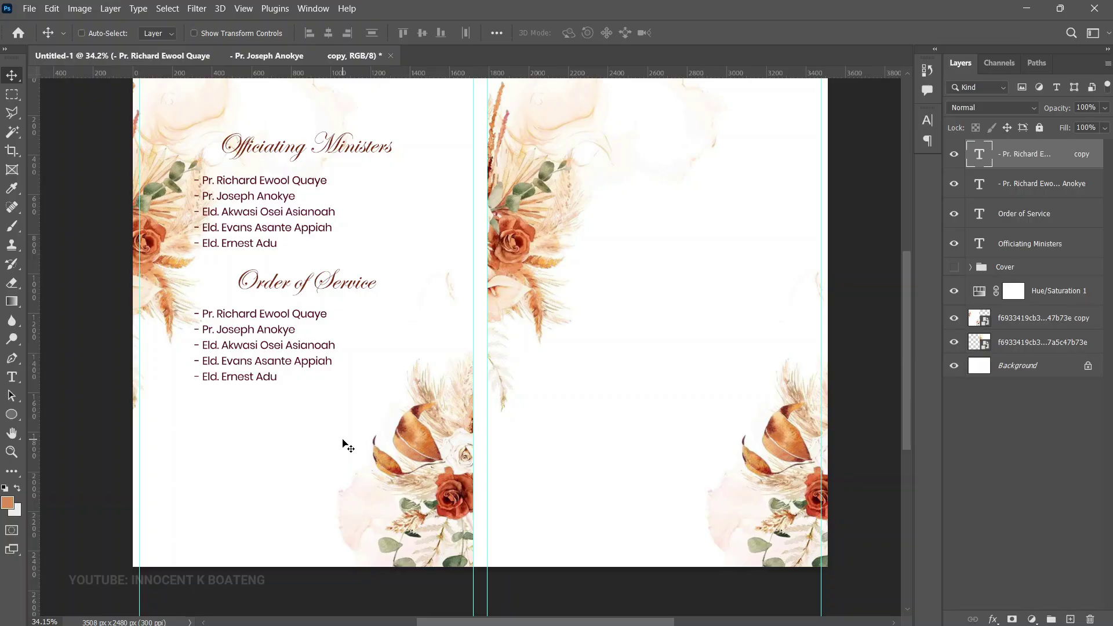
Replace the copied list's text with the full order of service programme
double_click(274, 342)
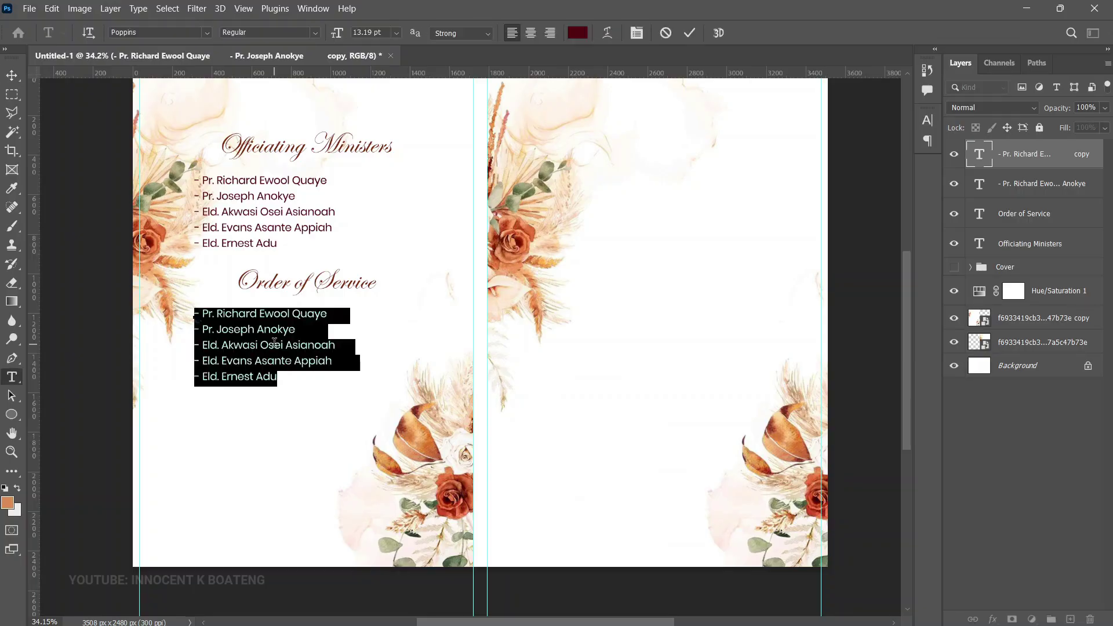
key("ctrl+v")
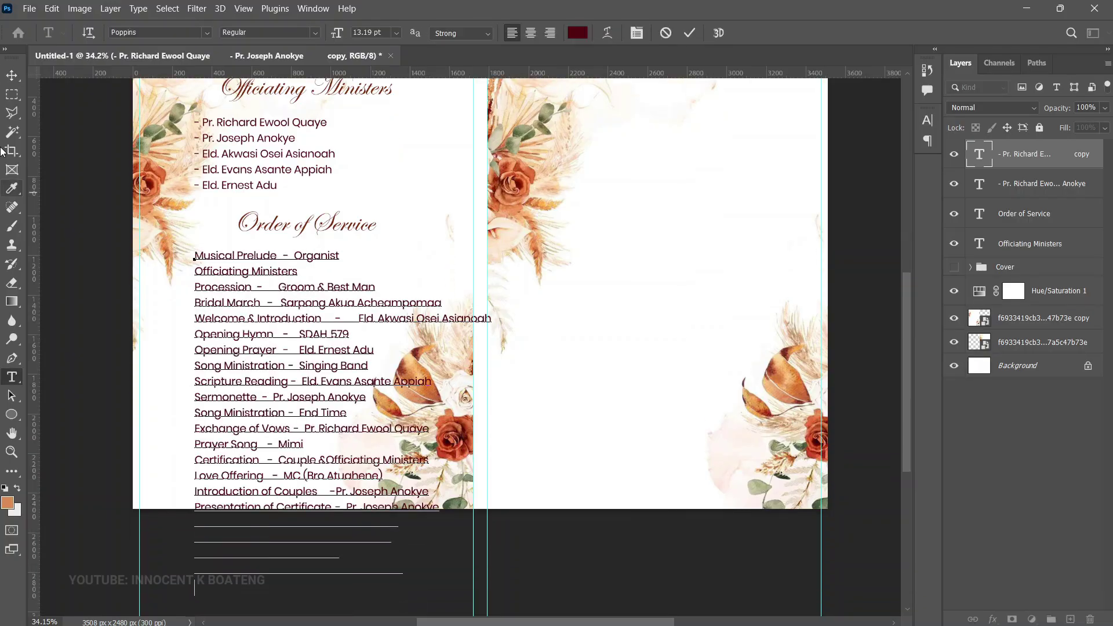
left_click(12, 78)
scroll(306, 308, "up", 2)
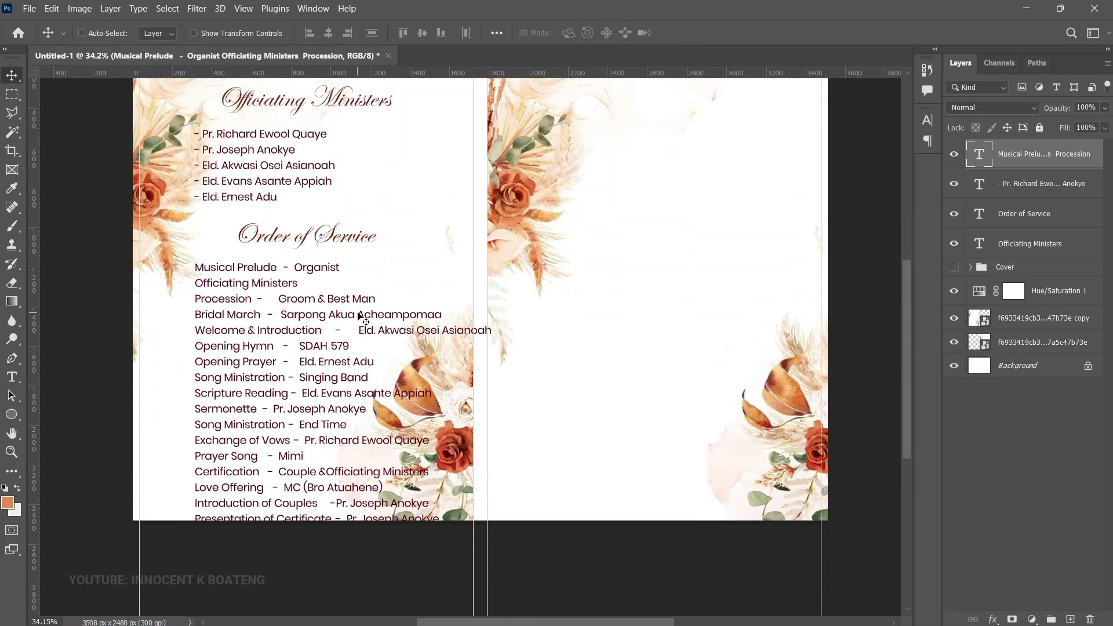
Shrink the minister list to about 90%
right_click(266, 230)
left_click(324, 236)
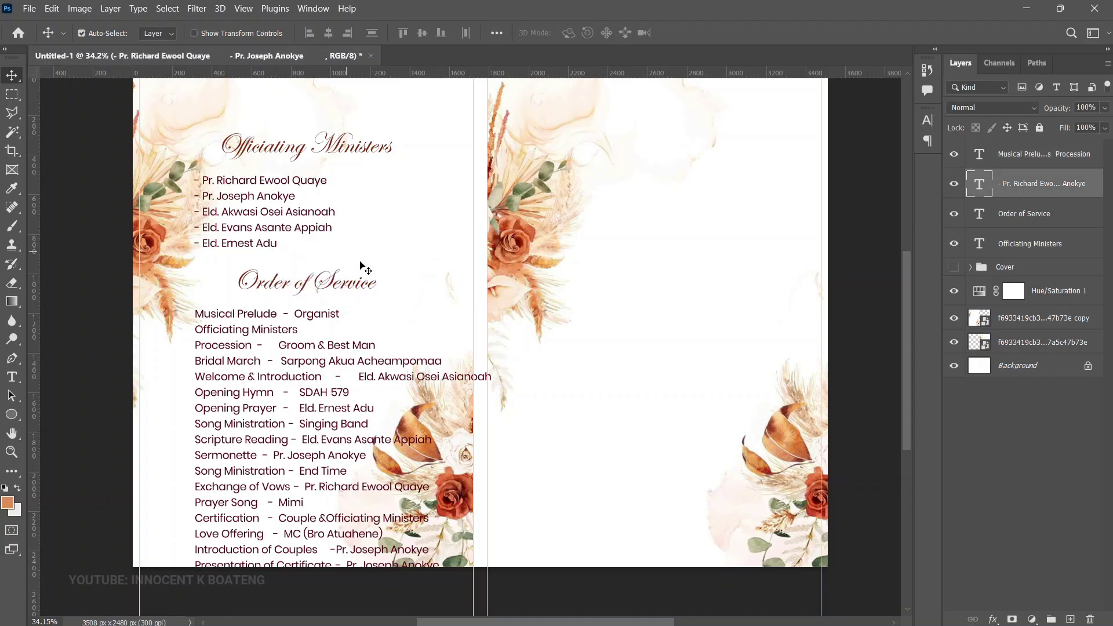
key("ctrl+t")
left_click_drag(357, 252, 341, 244)
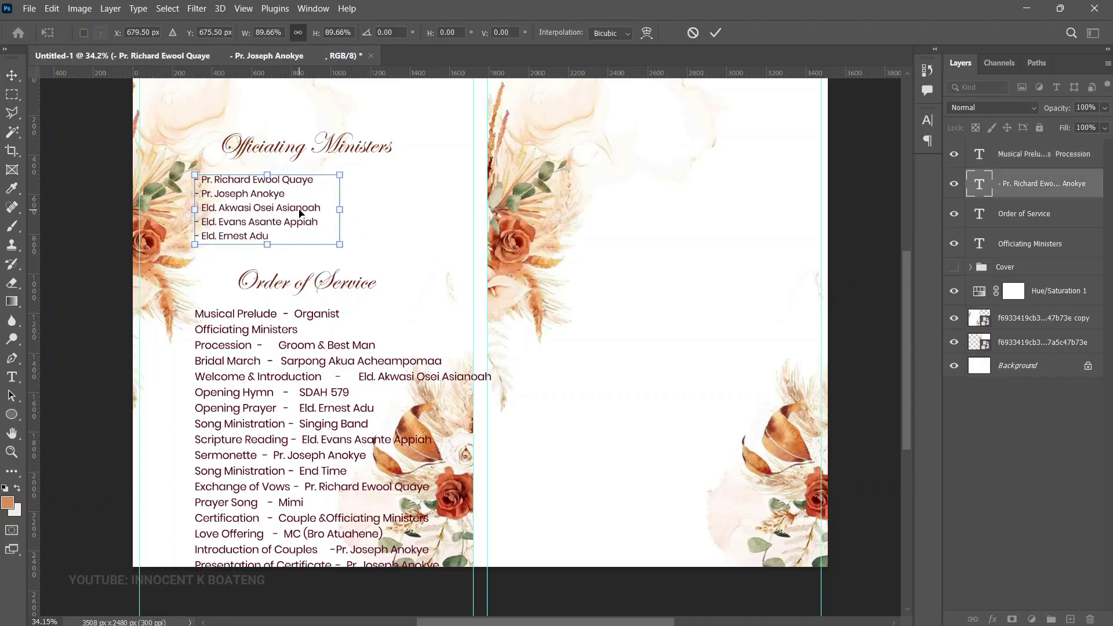
key("Return")
Raise the Officiating Ministers heading, minister list (~61 px) and Order of Service title (~80 px)
right_click(334, 146)
left_click(373, 152)
left_click_drag(370, 149, 368, 119)
right_click(302, 216)
left_click(325, 223)
left_click_drag(328, 232, 332, 199)
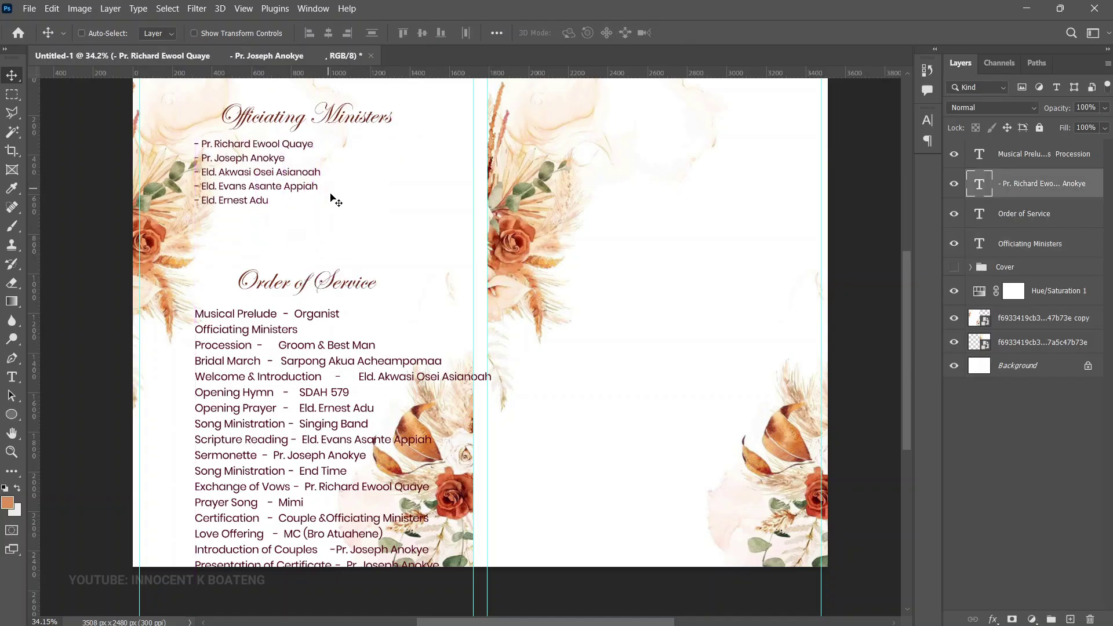
right_click(328, 276)
left_click(349, 272)
right_click(348, 288)
left_click(348, 292)
left_click_drag(348, 289, 348, 234)
Move the programme list up about 85 px and scale it to about 85%
right_click(320, 324)
left_click(347, 331)
left_click_drag(342, 339, 342, 290)
key("ctrl+t")
scroll(465, 490, "down", 2)
left_click_drag(502, 563, 417, 537)
key("Return")
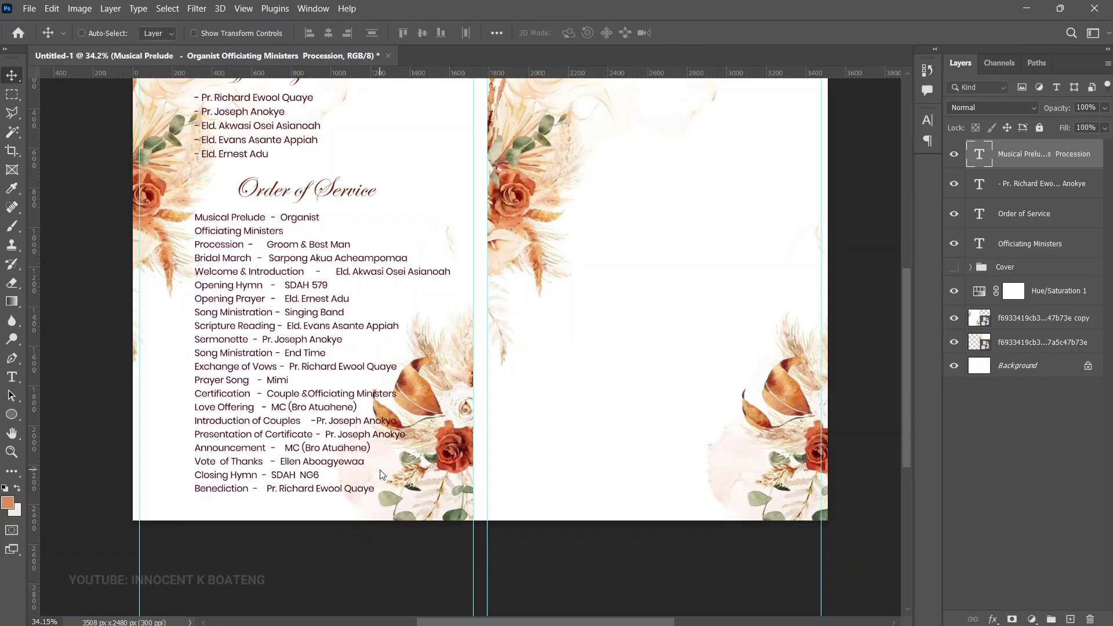
scroll(382, 474, "up", 3)
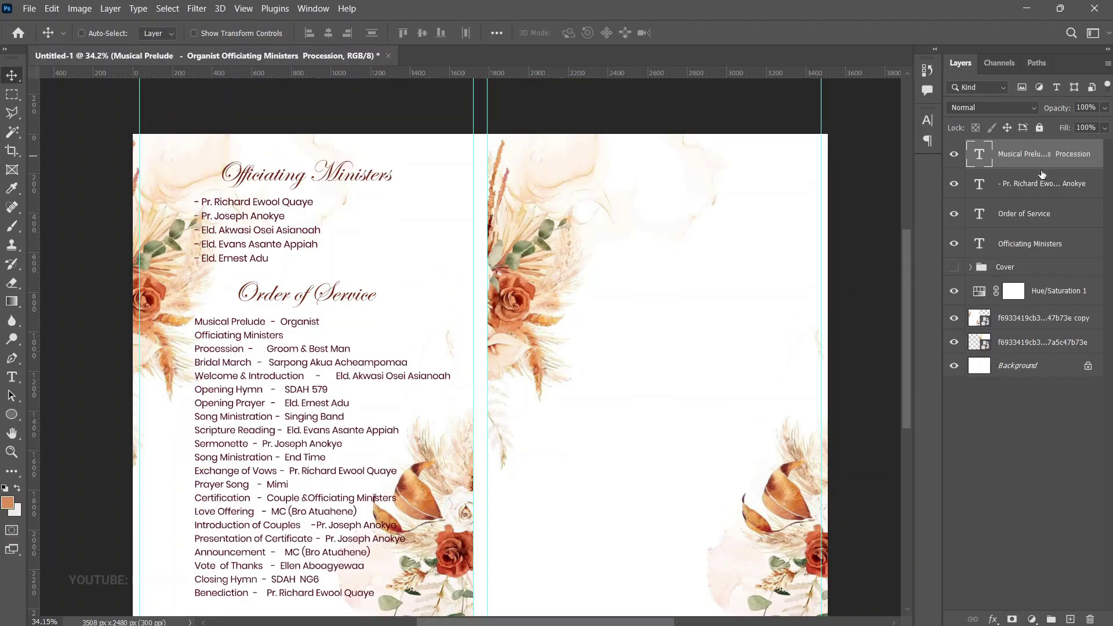
Group the four left-panel text layers as Group 3, centre it vertically, and nudge the minister list down
left_click(1014, 244, "shift")
key("ctrl+g")
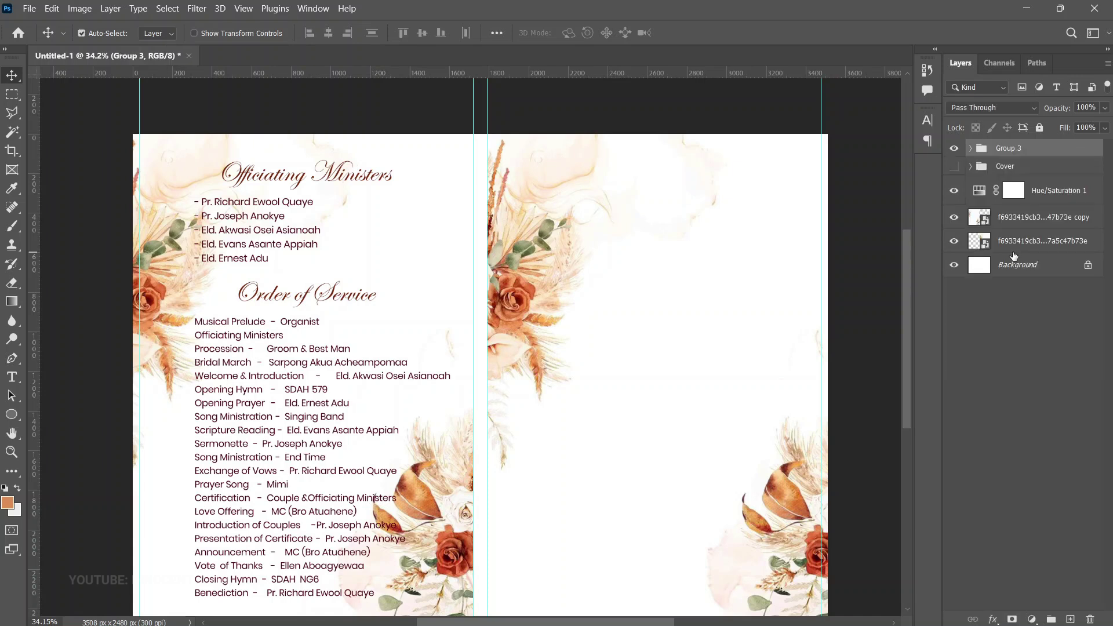
key("ctrl+a")
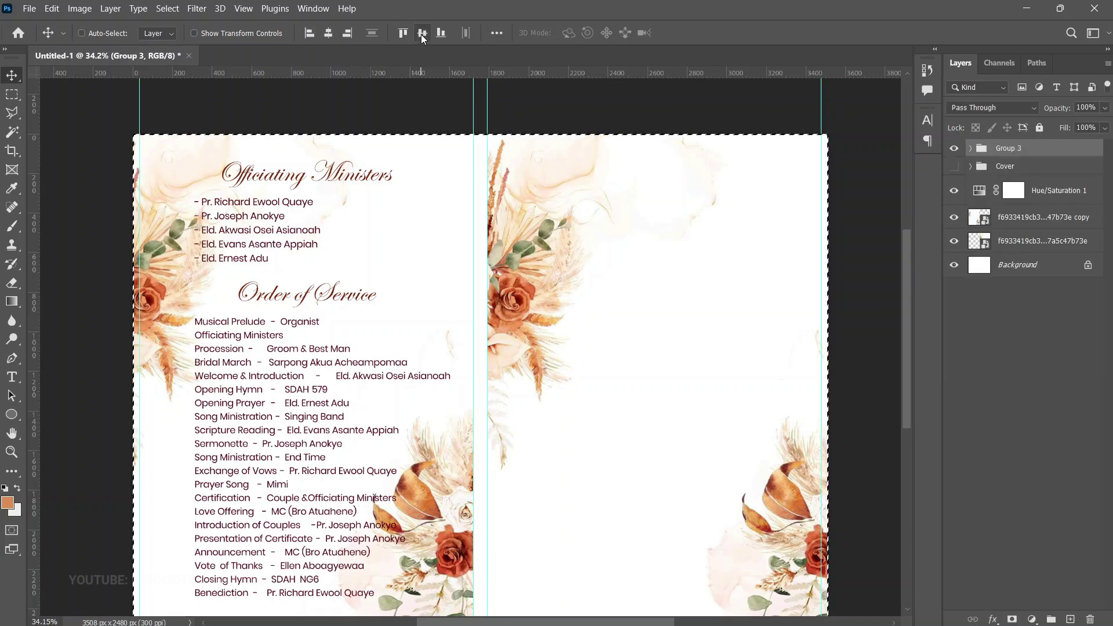
left_click(421, 33)
scroll(423, 201, "down", 3)
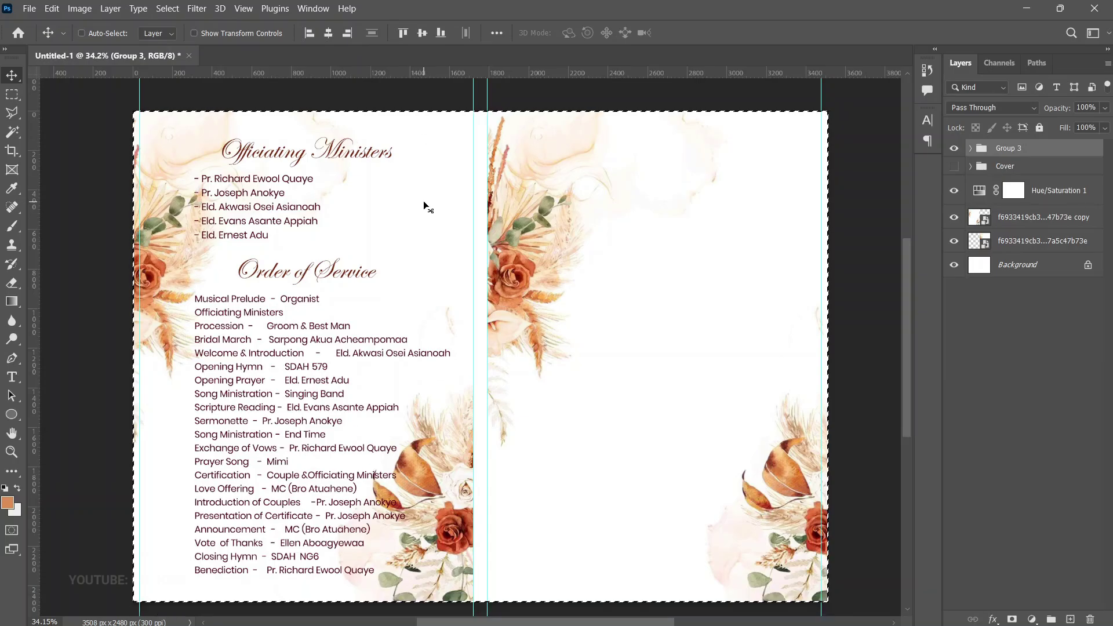
key("ctrl+d")
scroll(326, 240, "up", 1)
right_click(269, 206)
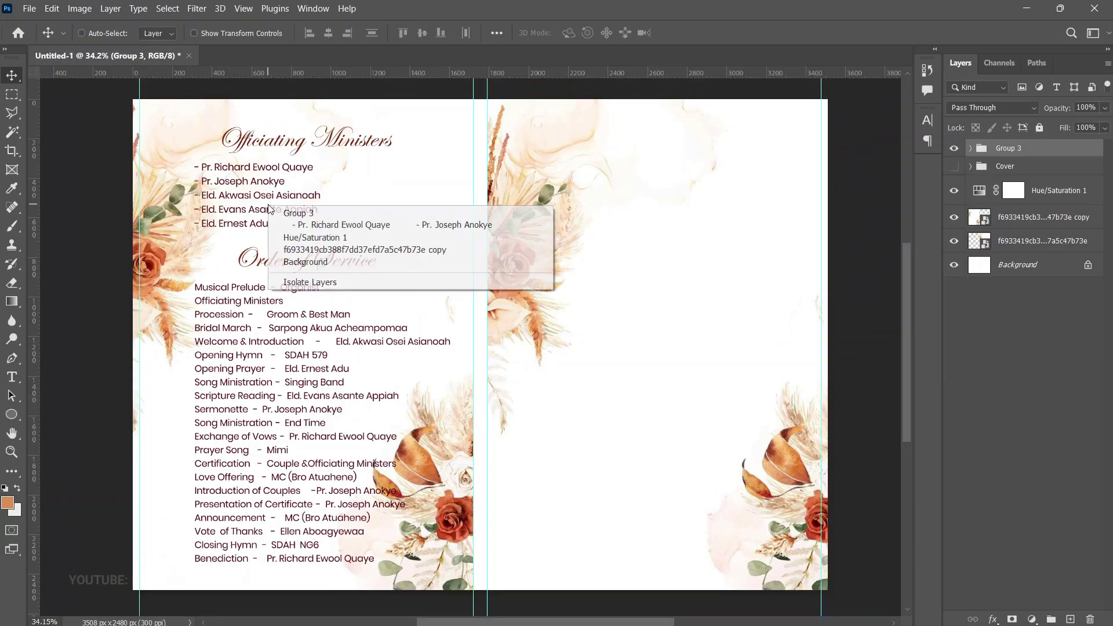
key("Down")
key("Down")
key("Down")
key("Down")
key("Down")
key("Down")
key("Down")
key("Down")
key("Down")
key("Down")
key("Down")
key("Down")
key("Down")
key("Down")
key("Down")
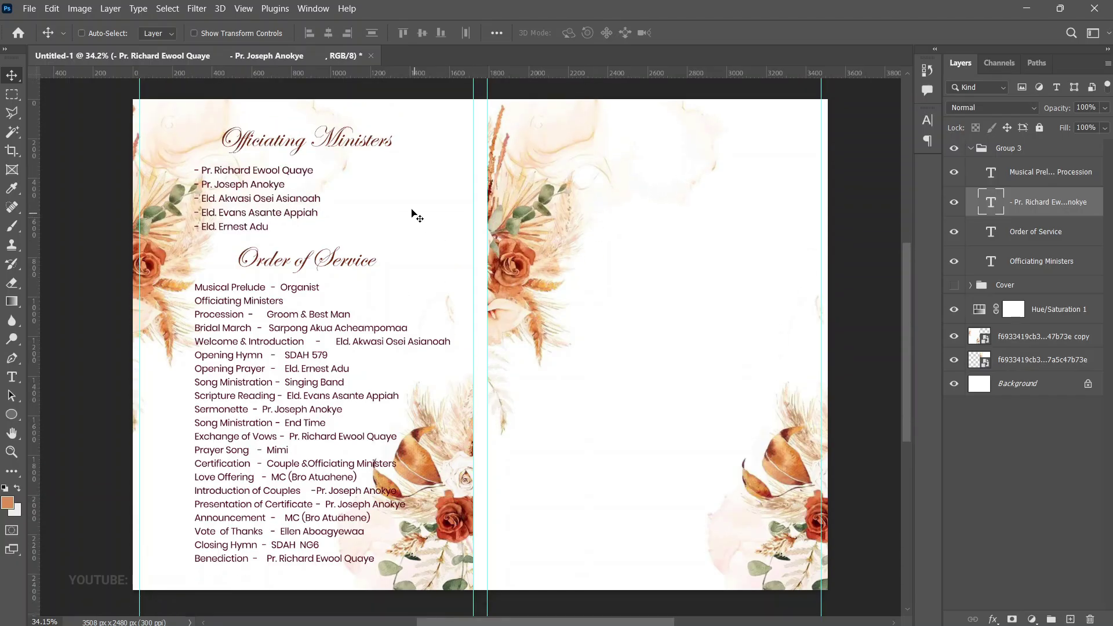
Duplicate the Officiating Ministers title onto the right page and retype it as 'Hymns'
right_click(313, 142)
left_click(371, 154)
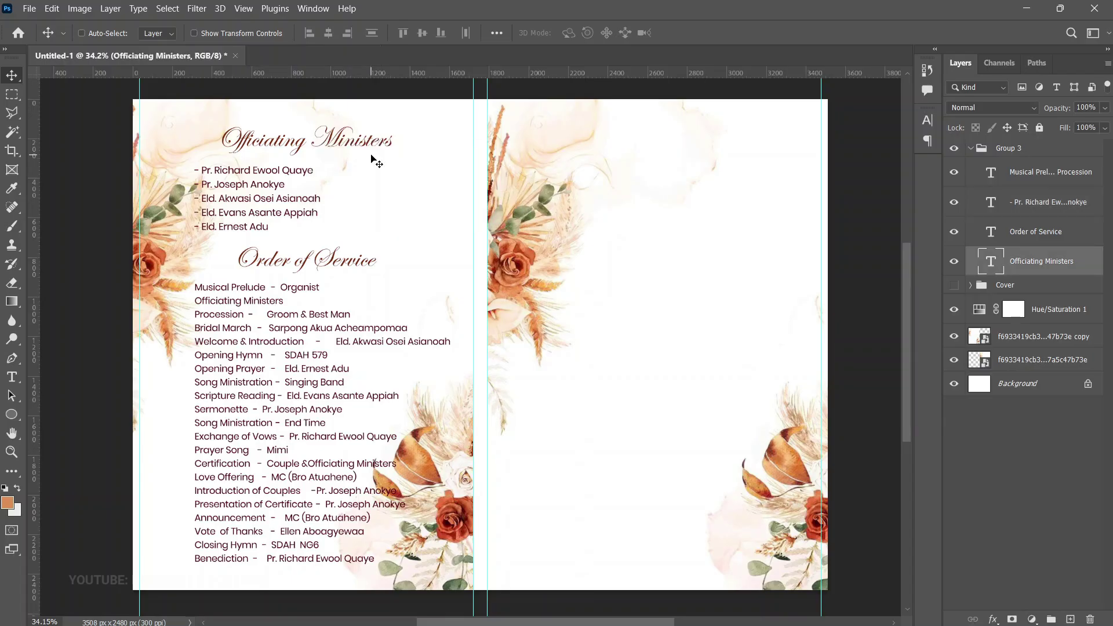
key("ctrl+j")
left_click_drag(315, 162, 683, 165)
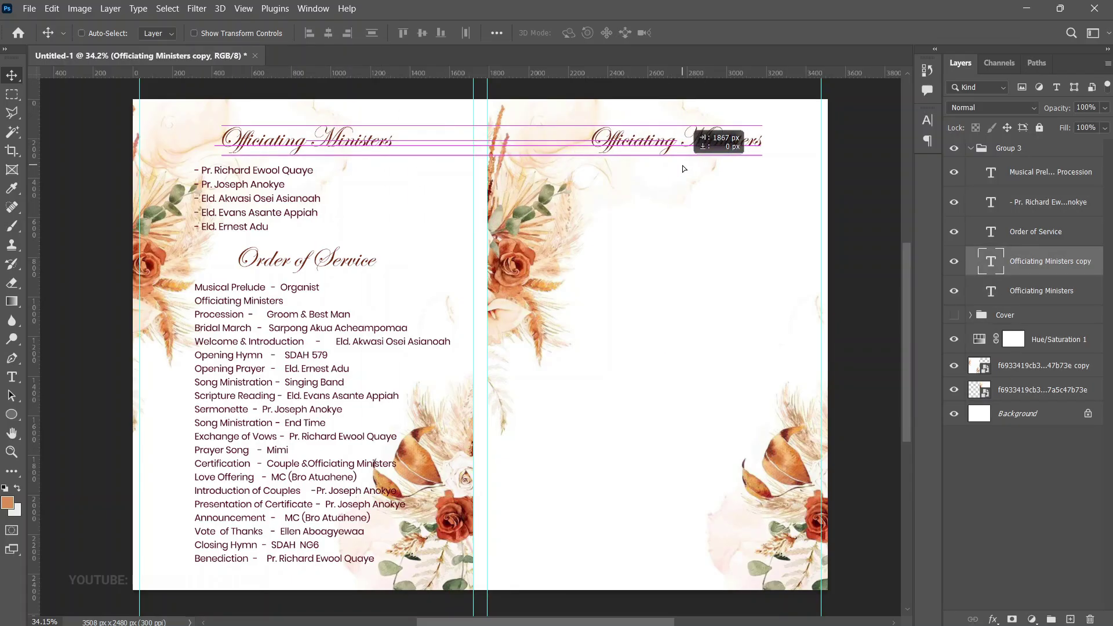
double_click(679, 137)
type("Hym")
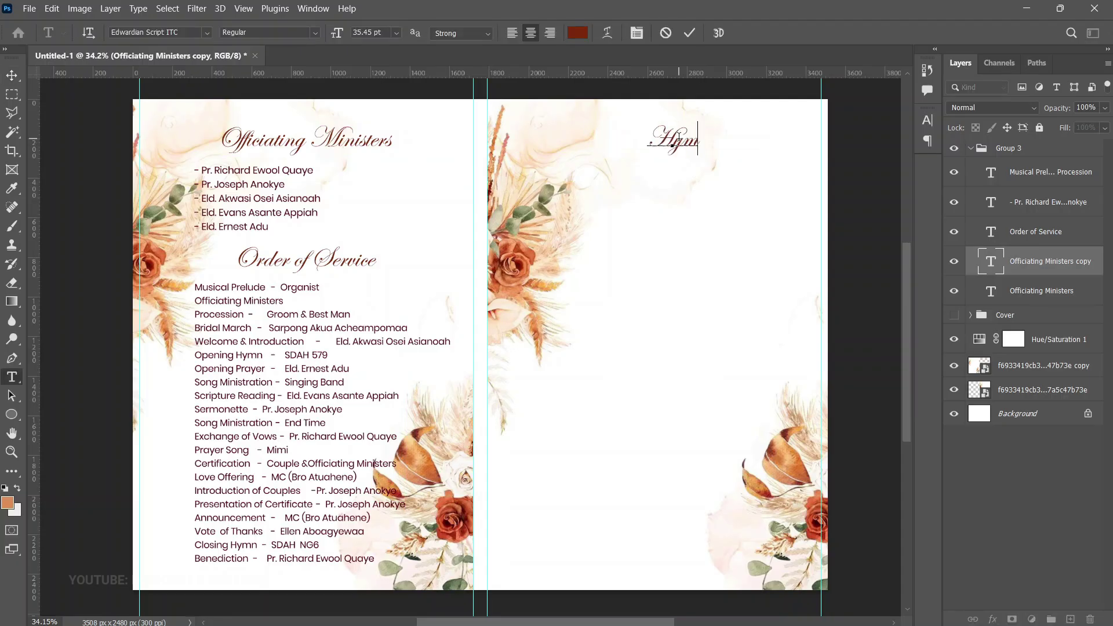
type("ns")
left_click(12, 75)
left_click_drag(1022, 261, 1037, 168)
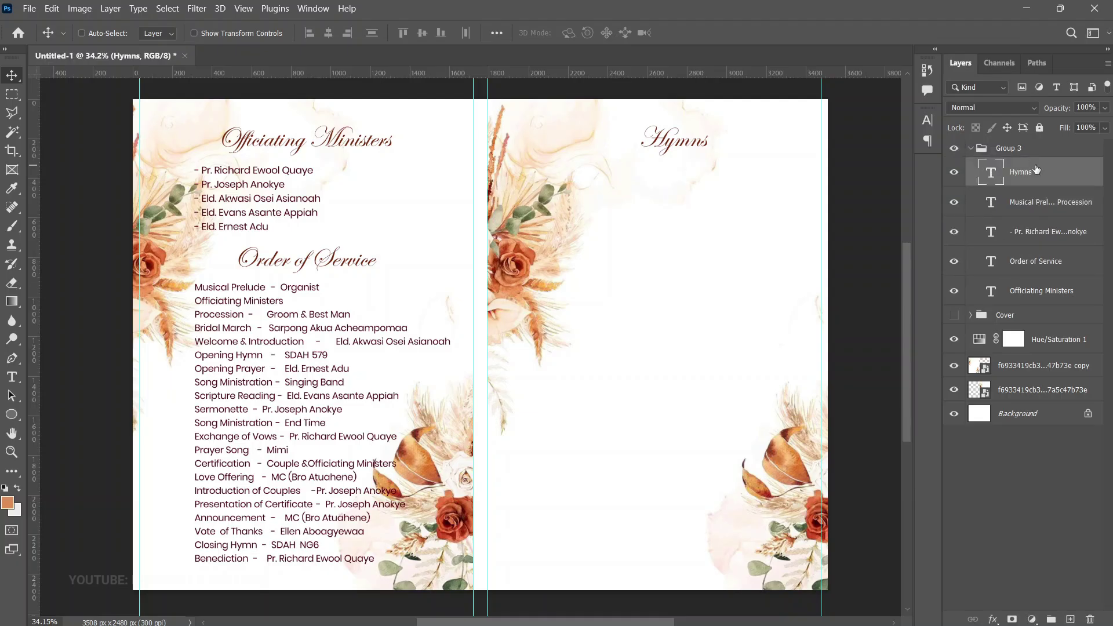
Add a Poppins Regular text block on the right page holding the pasted SDAH 579 lyrics
key("t")
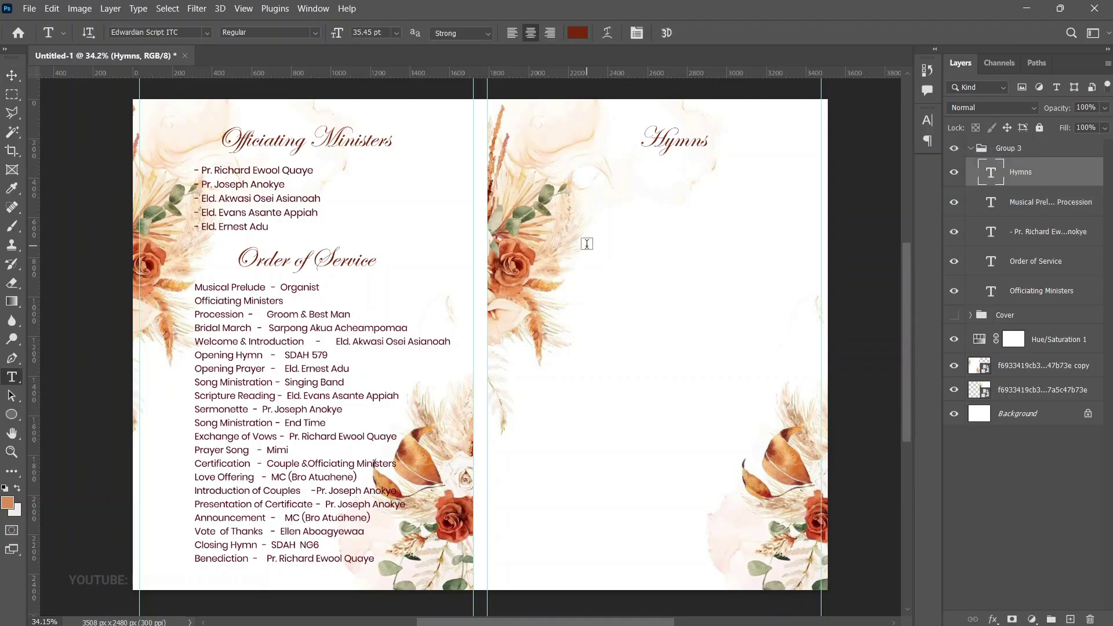
left_click(586, 232)
left_click(182, 31)
type("Poppins")
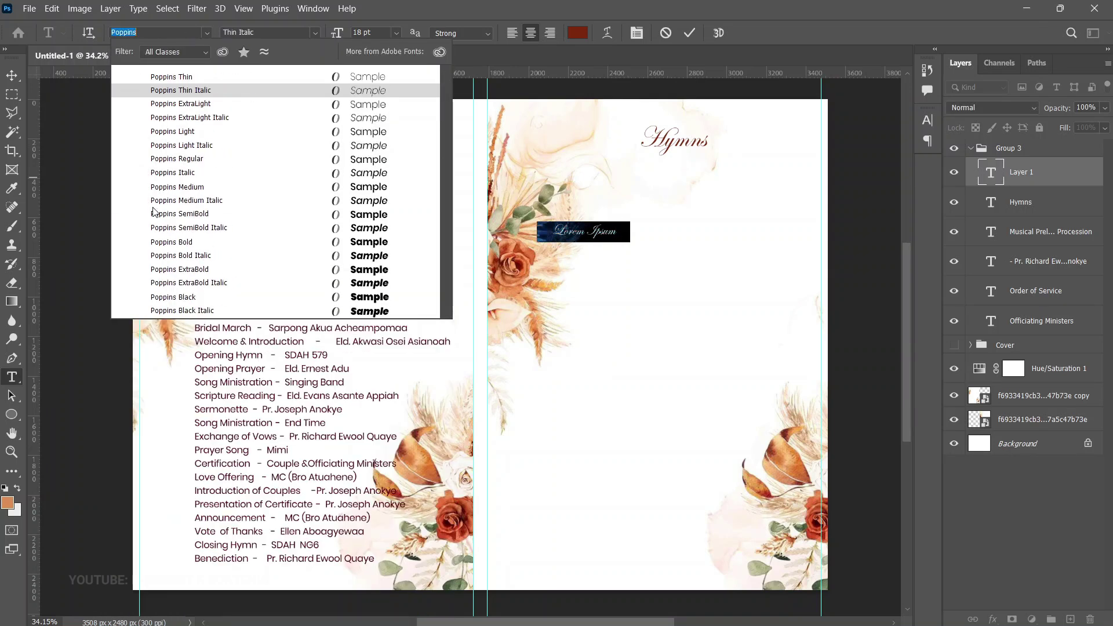
key("Return")
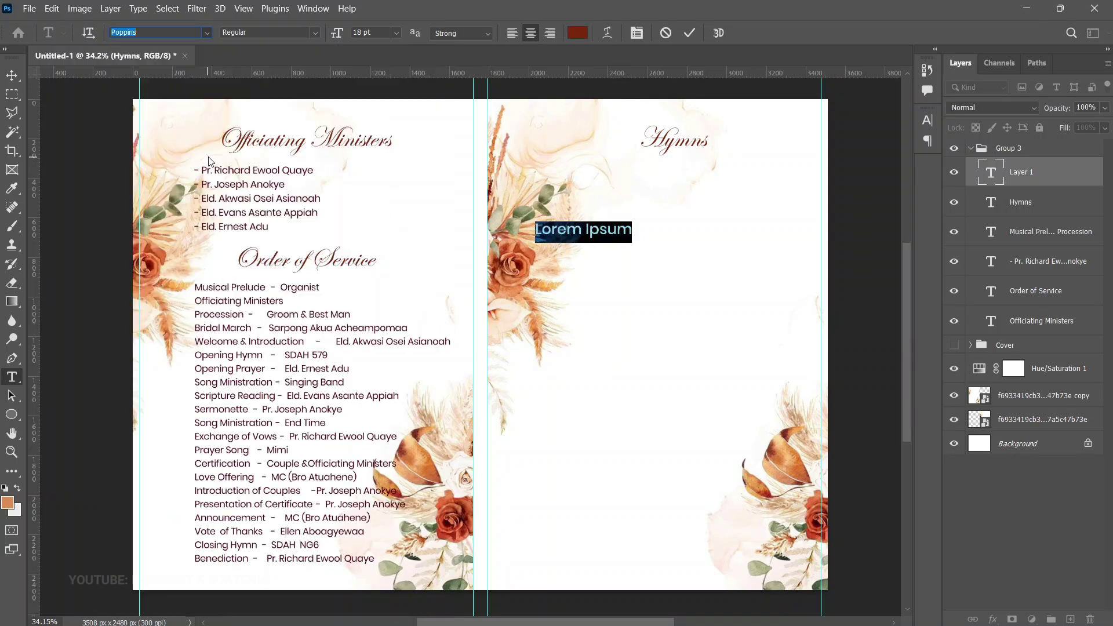
key("ctrl+v")
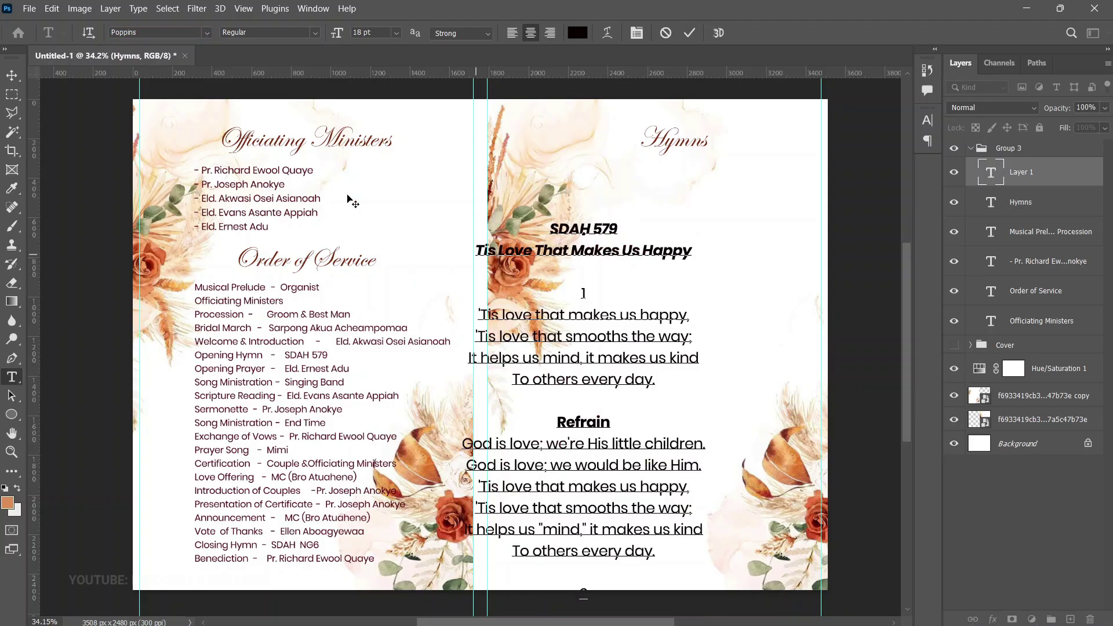
left_click(11, 76)
Scale and position the hymn lyrics beneath the Hymns heading
key("ctrl+t")
left_click_drag(705, 220, 614, 371)
left_click_drag(536, 413, 602, 241)
left_click_drag(637, 205, 637, 207)
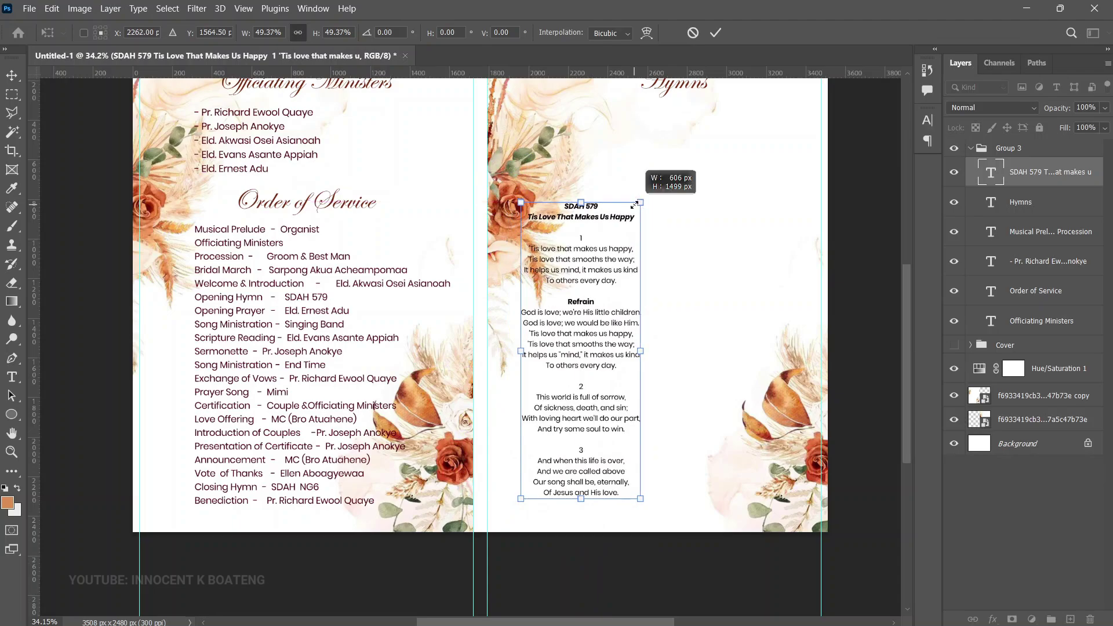
key("Return")
Make both hymn title lines bold italic
key("z")
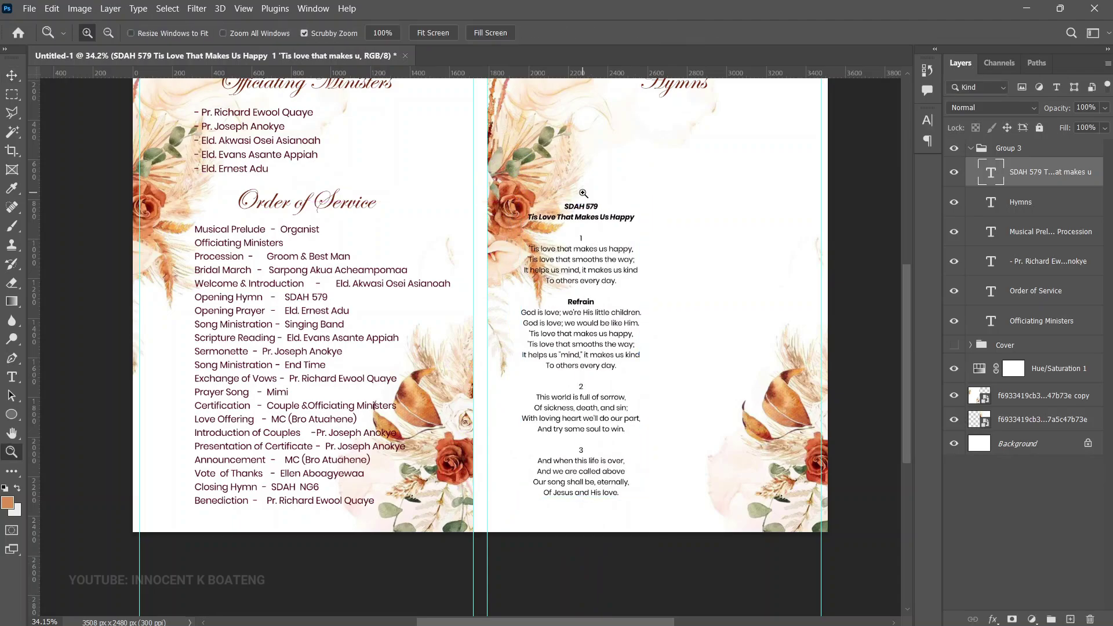
left_click(579, 199)
left_click(608, 243)
key("t")
left_click(594, 240)
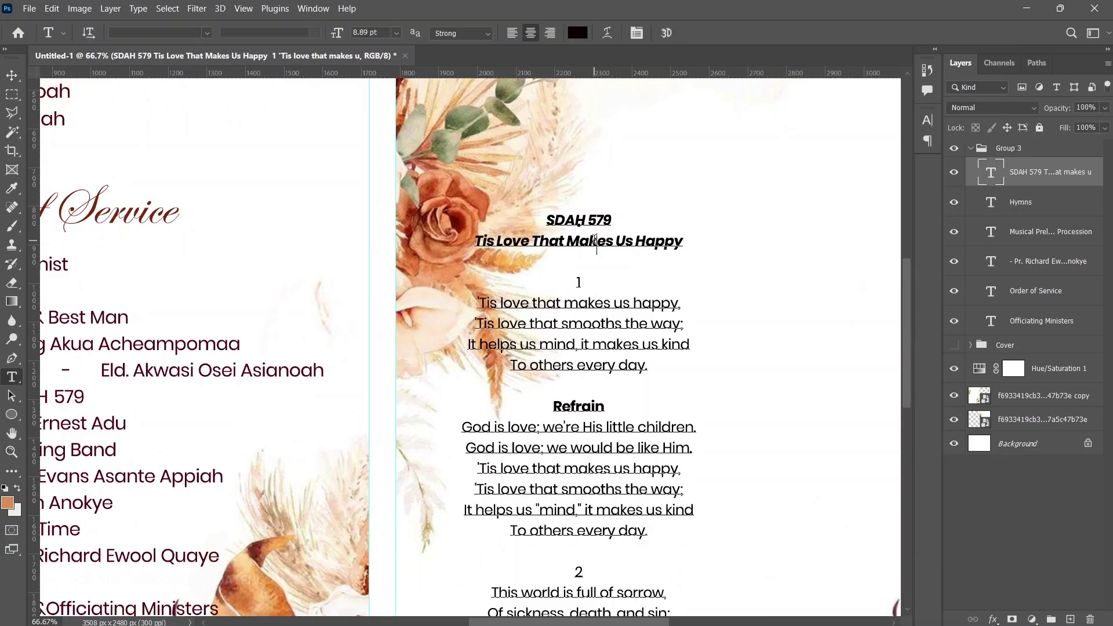
left_click_drag(540, 227, 705, 245)
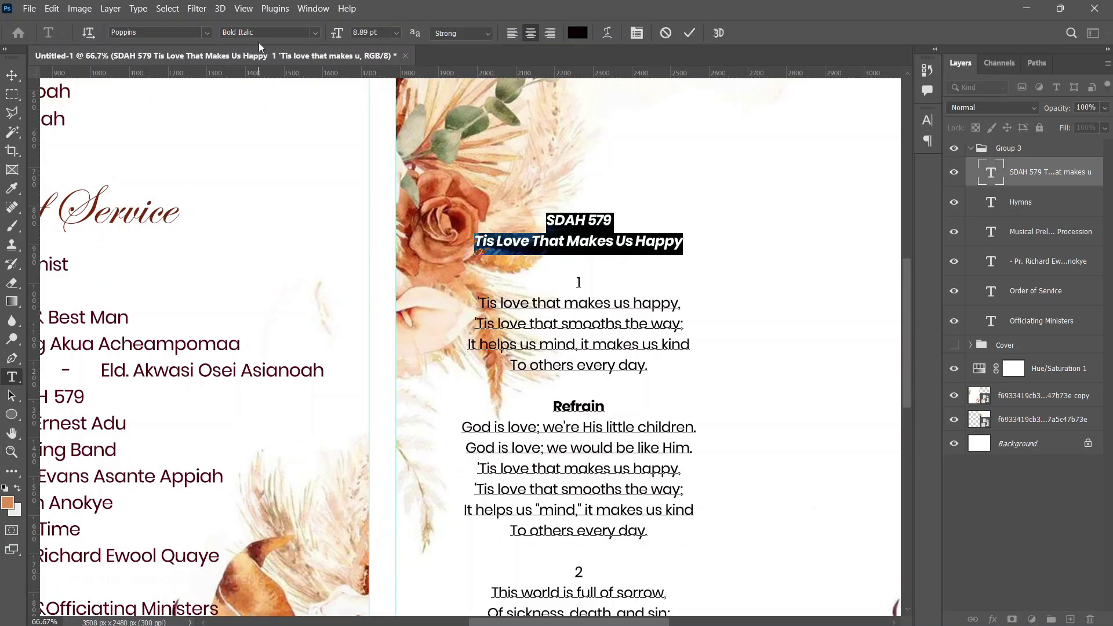
scroll(519, 339, "down", 3)
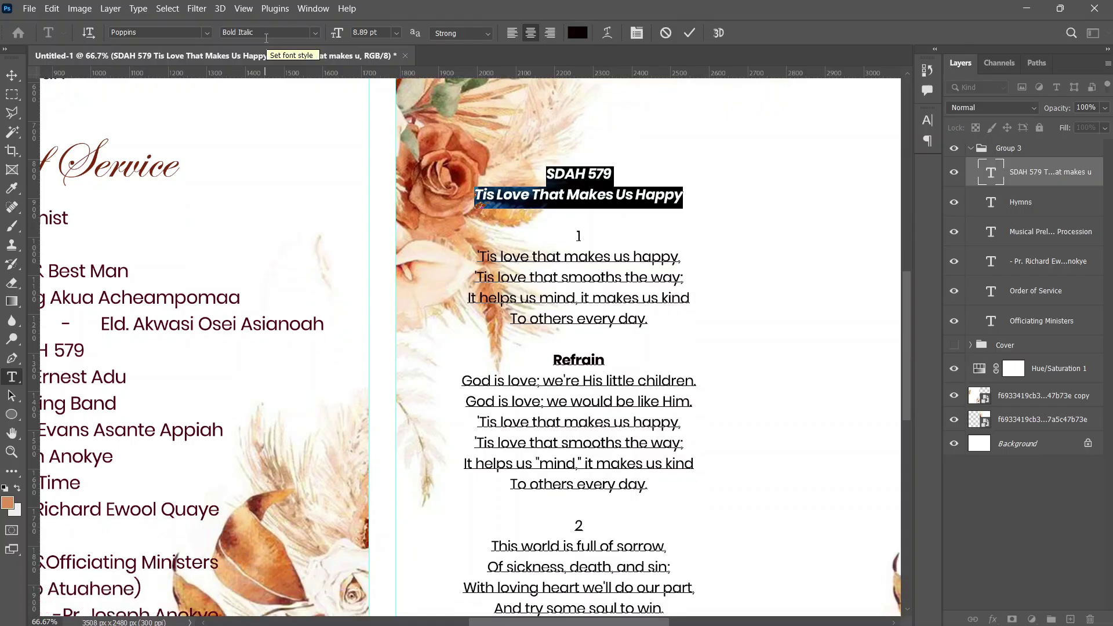
left_click(12, 76)
Shrink the hymn text to about 97% and shift it 21 px right
key("z")
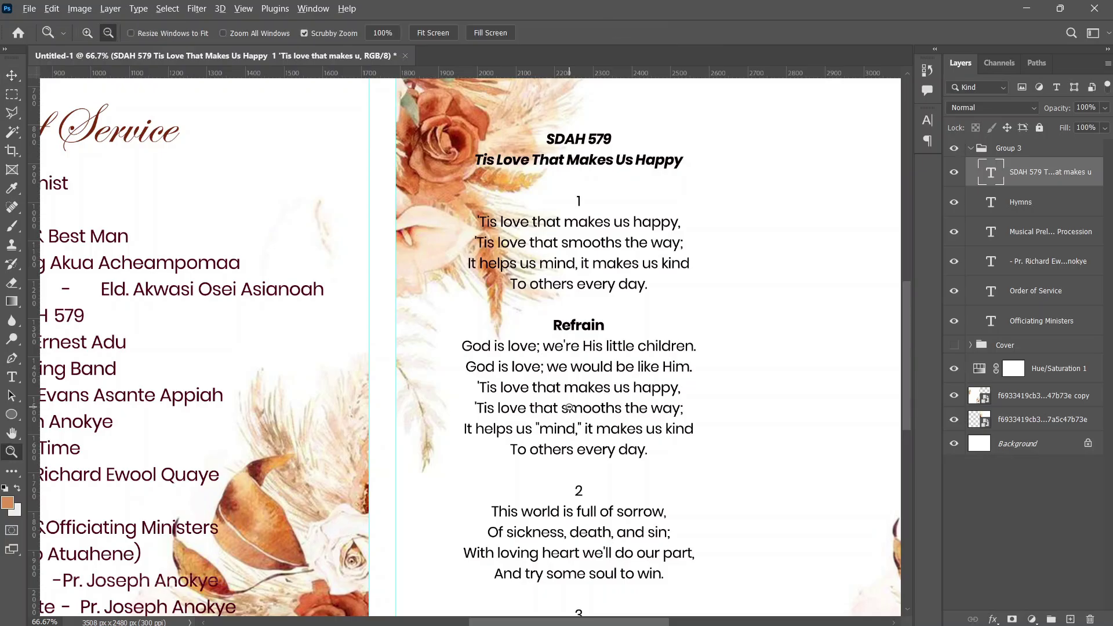
left_click(579, 406, "alt")
left_click(587, 385, "alt")
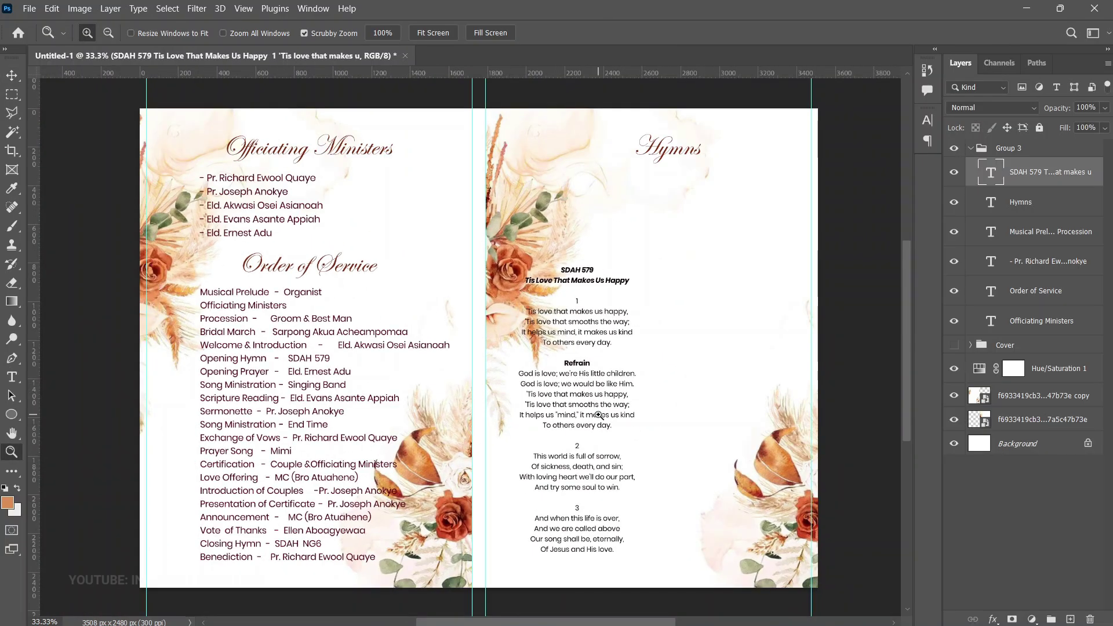
key("t")
left_click(563, 333)
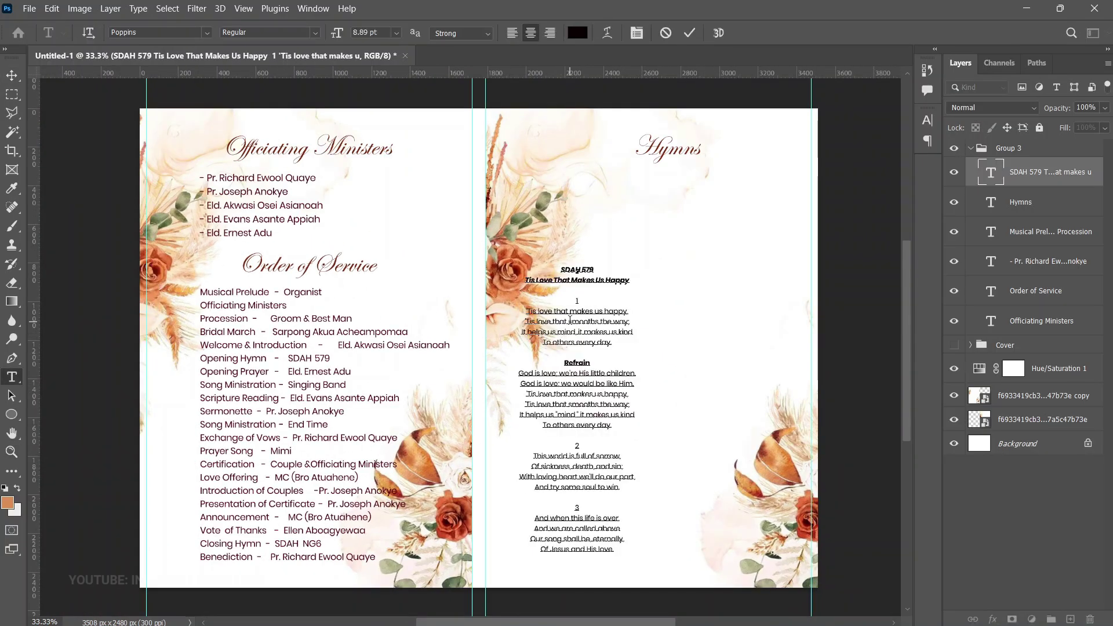
key("ctrl+t")
left_click_drag(639, 264, 631, 276)
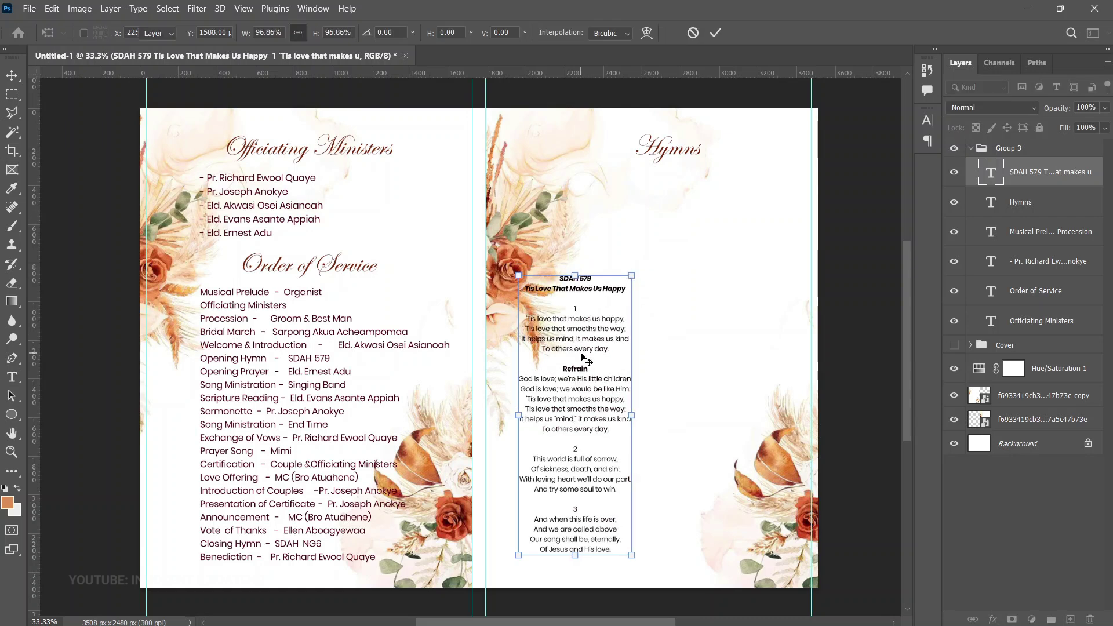
key("Return")
left_click_drag(604, 337, 600, 362)
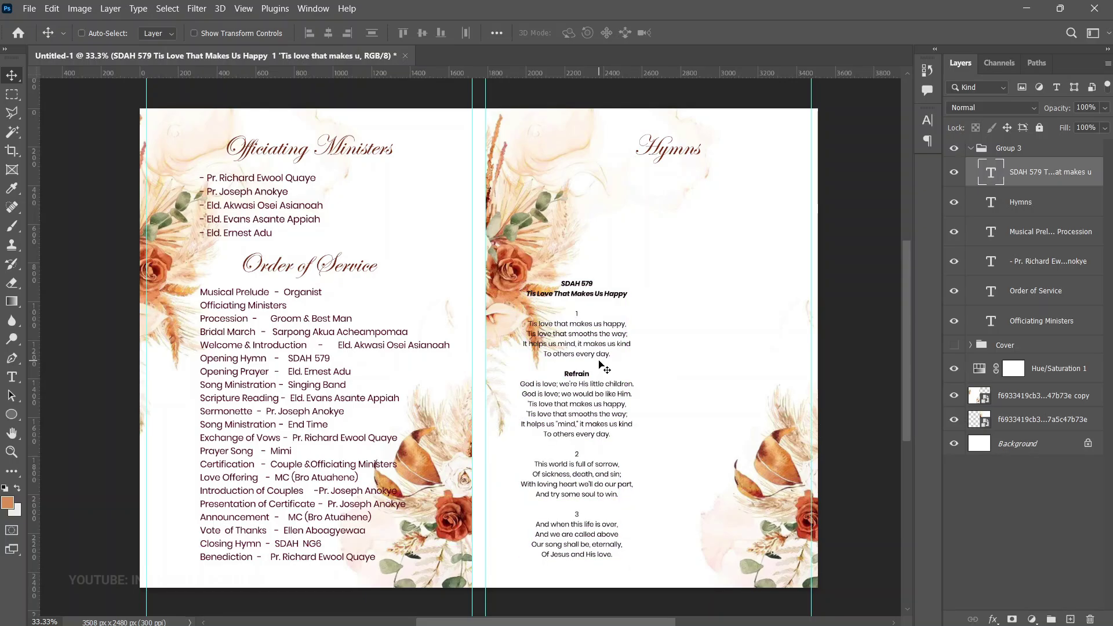
Shrink the hymn text further to about 95% and delete the duplicated hymn text copy
key("ctrl+t")
left_click_drag(634, 288, 631, 293)
key("Return")
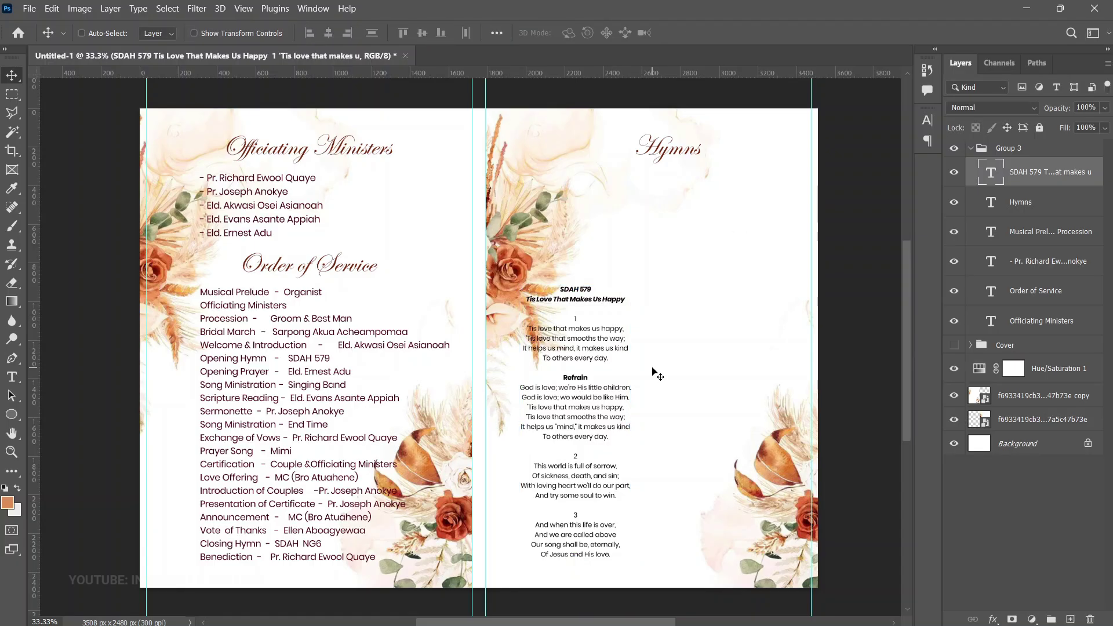
key("ctrl+t")
left_click_drag(631, 287, 713, 207)
key("Return")
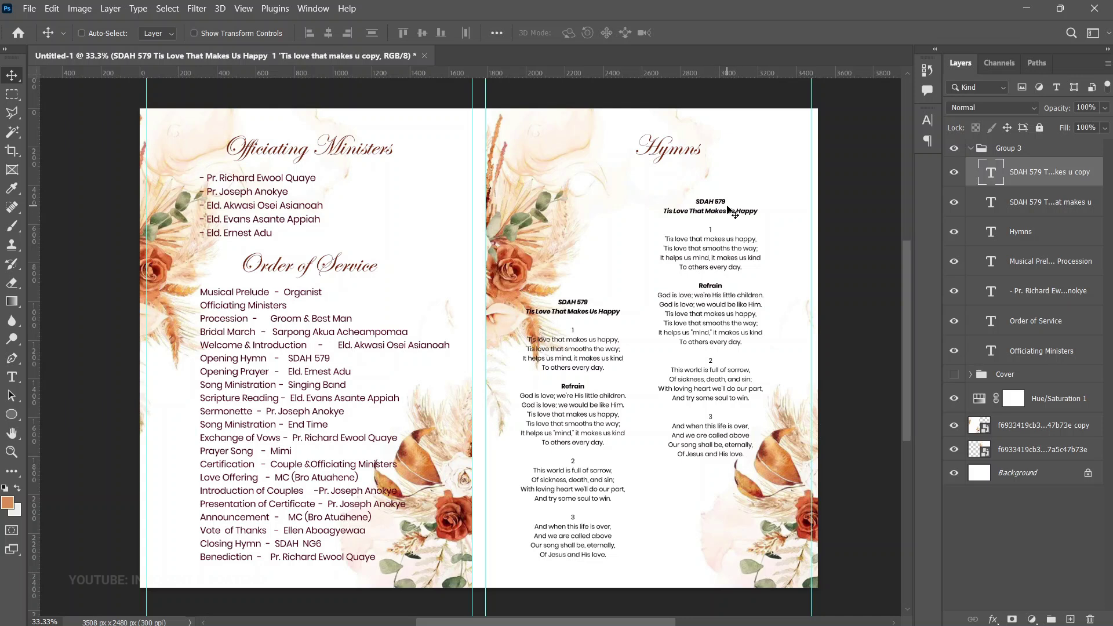
scroll(732, 510, "up", 1)
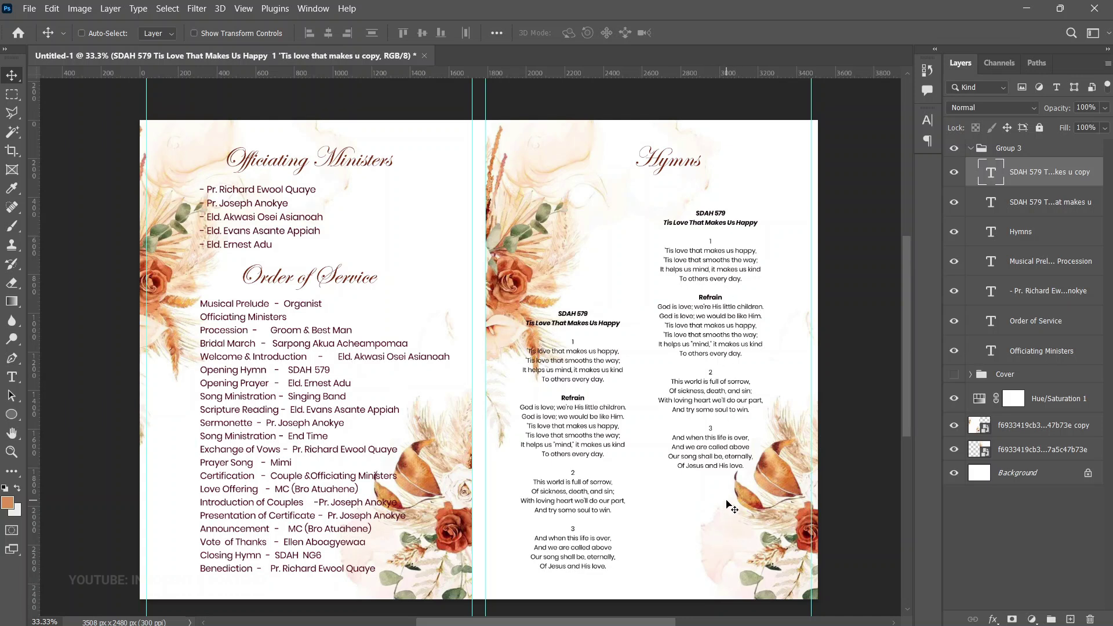
key("Delete")
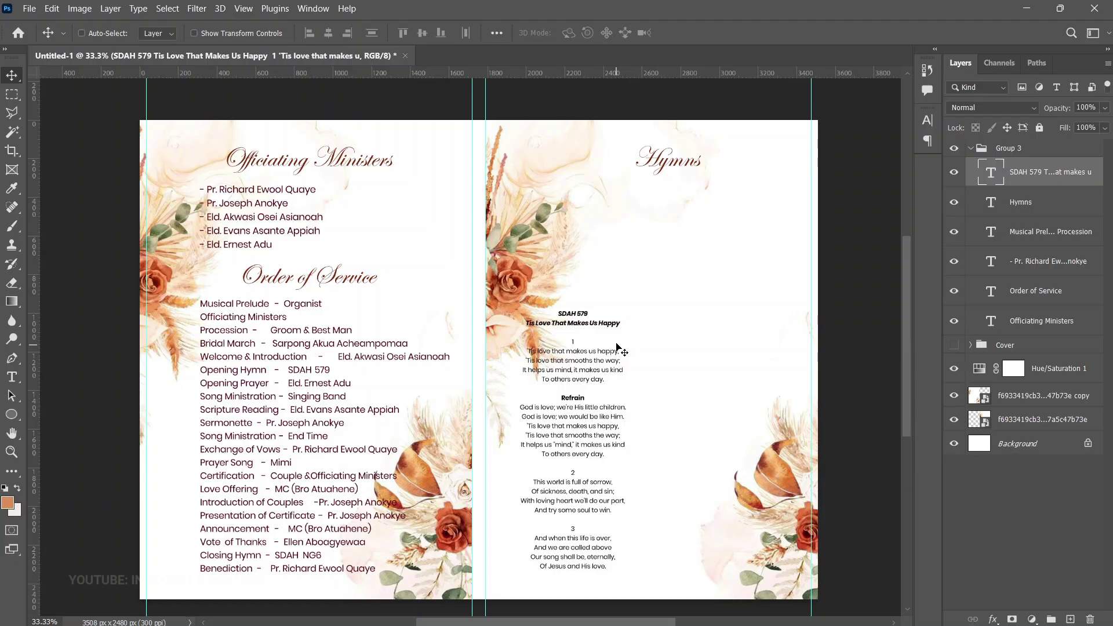
left_click(29, 8)
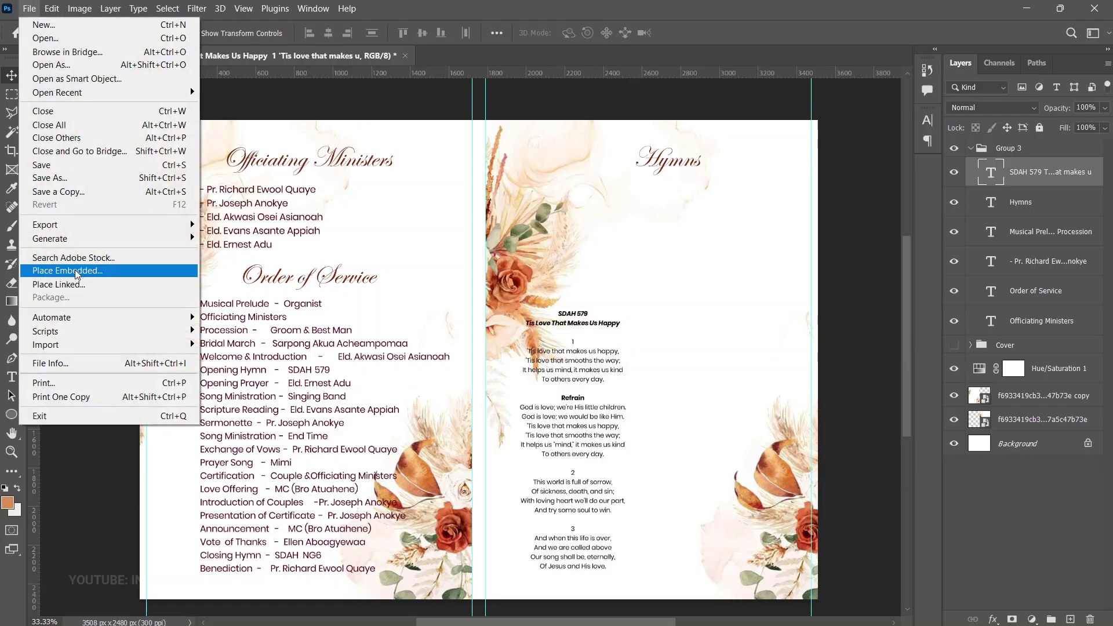
Place the WhatsApp NG6 hymn image as an embedded layer
left_click(76, 271)
double_click(626, 137)
key("Return")
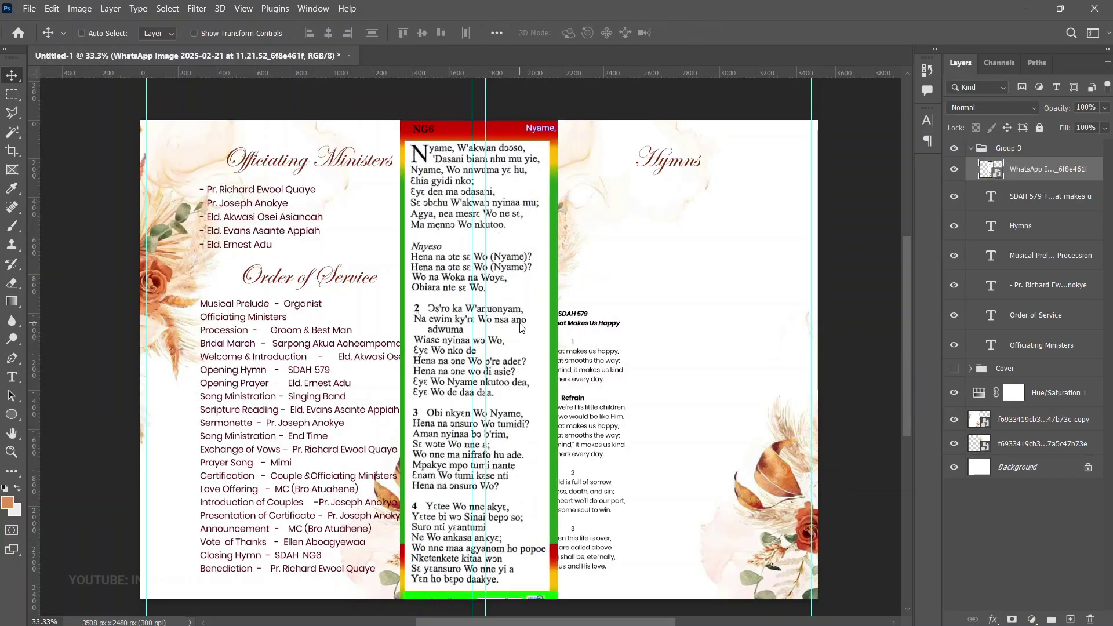
Scale the hymn image to about 39% and move it to the Hymns page's right side
right_click(513, 297)
left_click(557, 313)
key("ctrl+t")
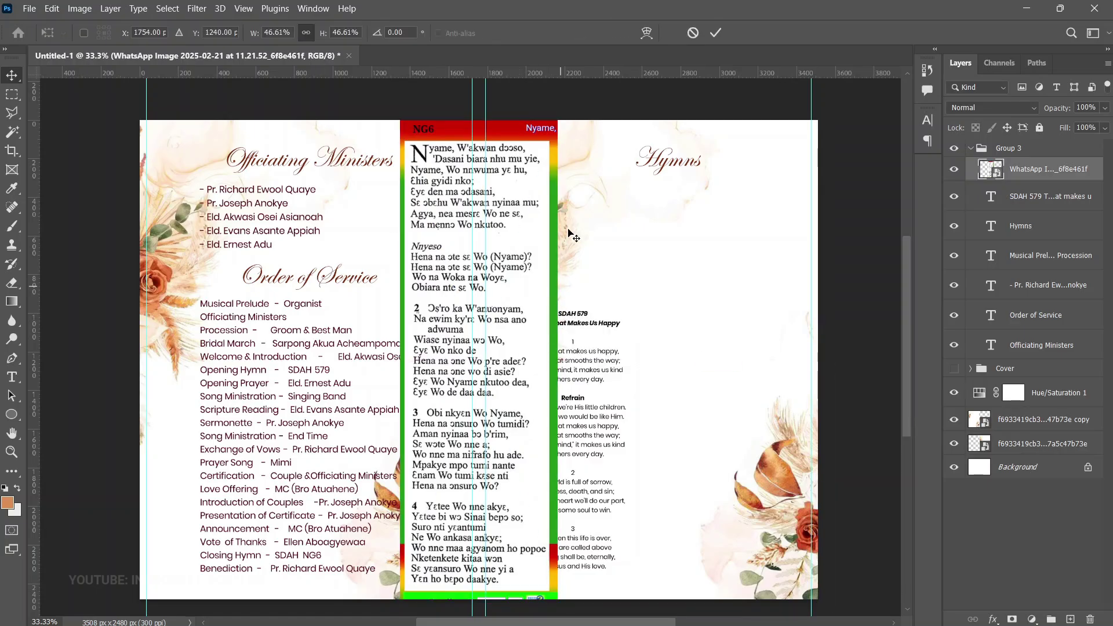
left_click_drag(558, 121, 532, 196)
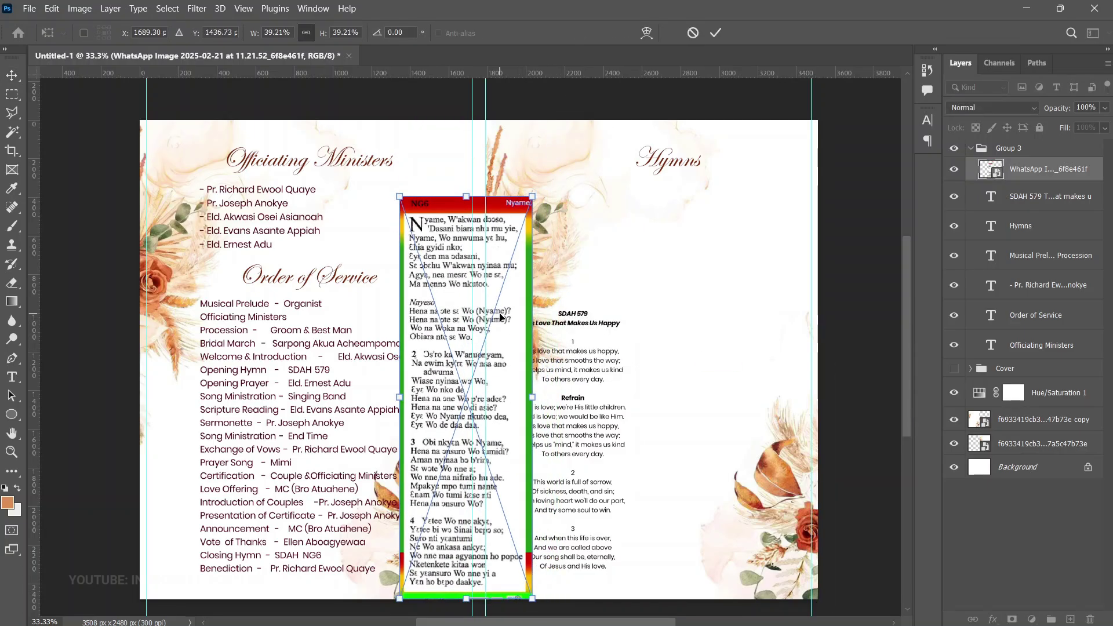
key("Return")
left_click_drag(500, 351, 748, 328)
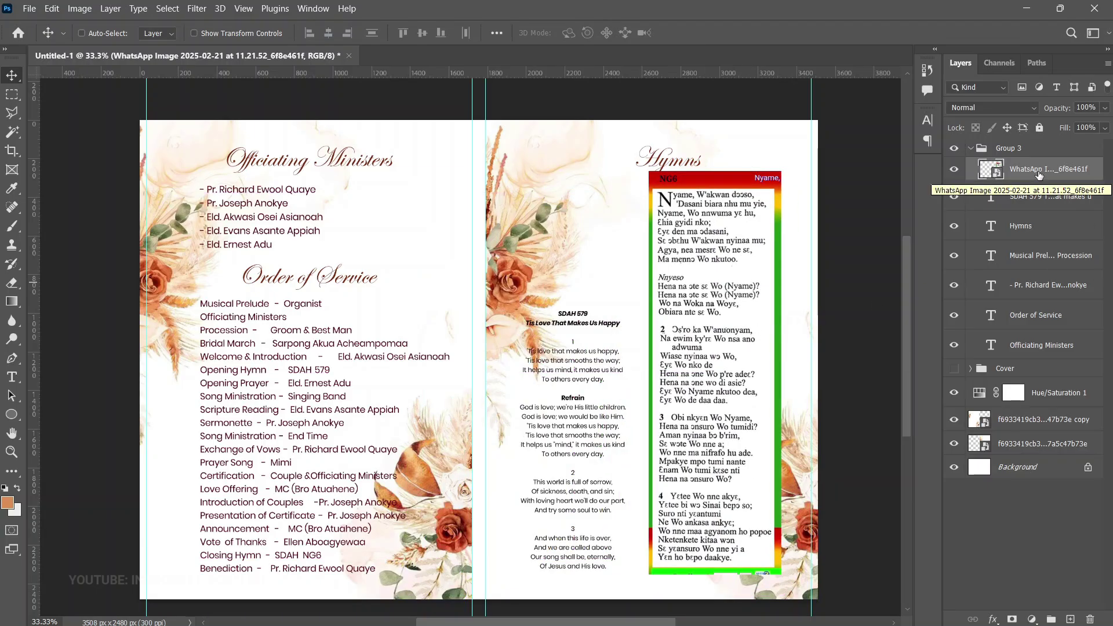
right_click(1038, 172)
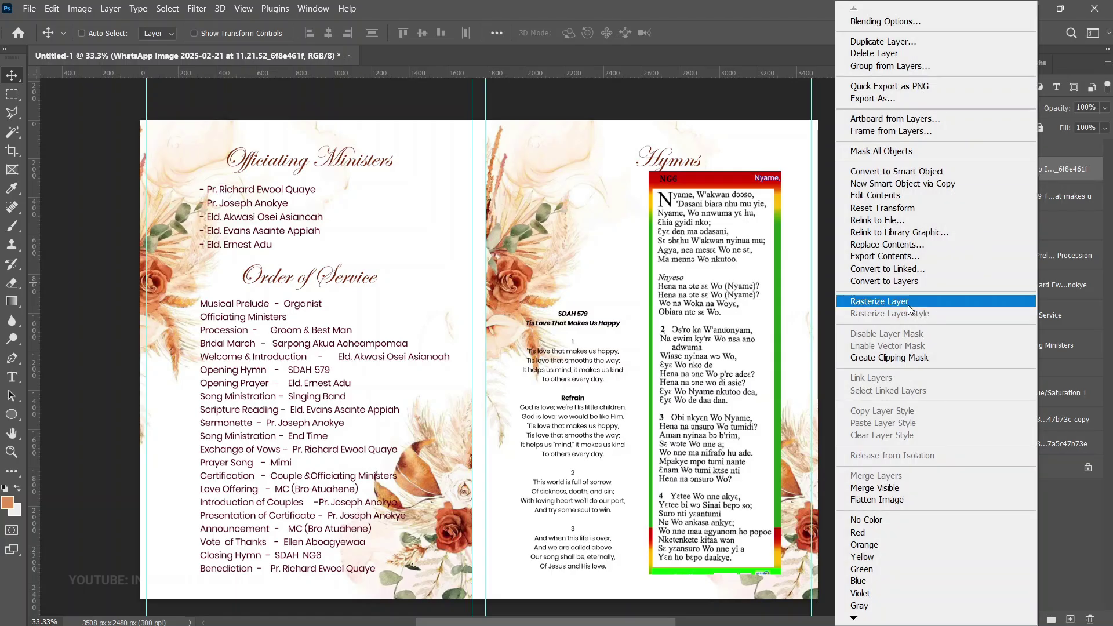
Rasterize the hymn image and delete its header band plus left, bottom and right border strips
left_click(908, 303)
left_click(13, 96)
left_click(87, 94)
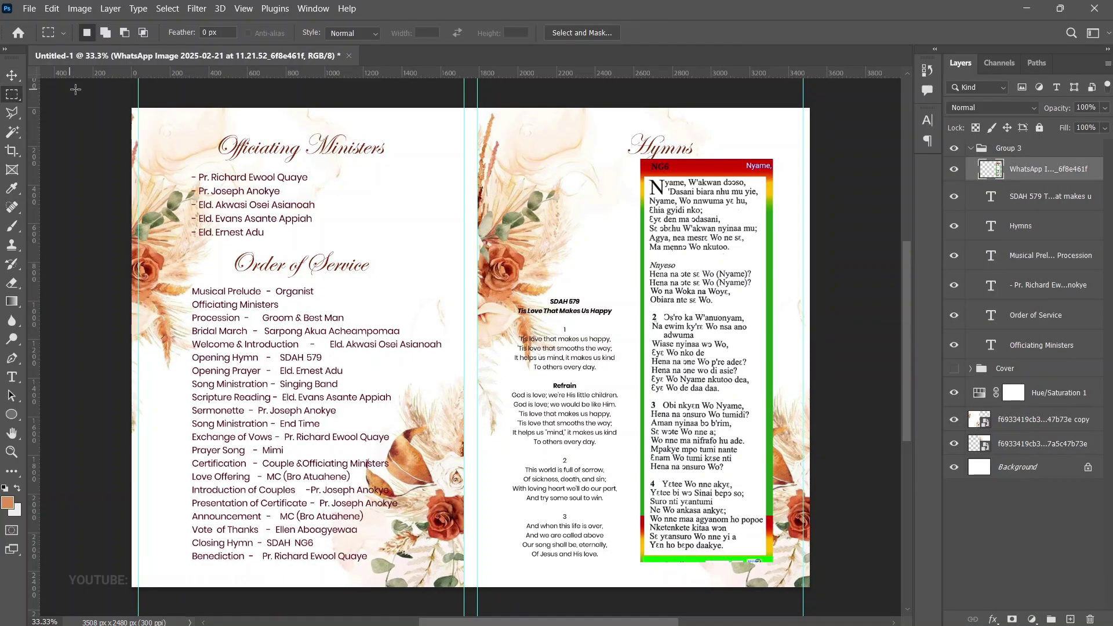
left_click_drag(600, 134, 810, 175)
left_click_drag(581, 133, 644, 517)
left_click_drag(796, 471, 622, 441)
scroll(844, 559, "up", 2)
left_click_drag(810, 563, 767, 85)
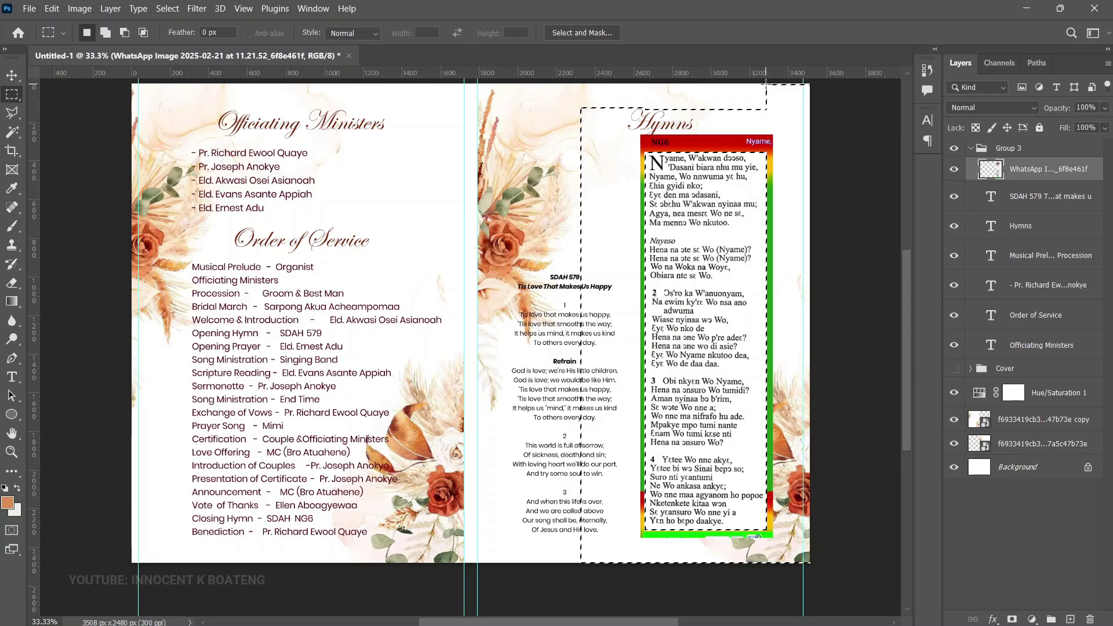
key("Delete")
key("ctrl+d")
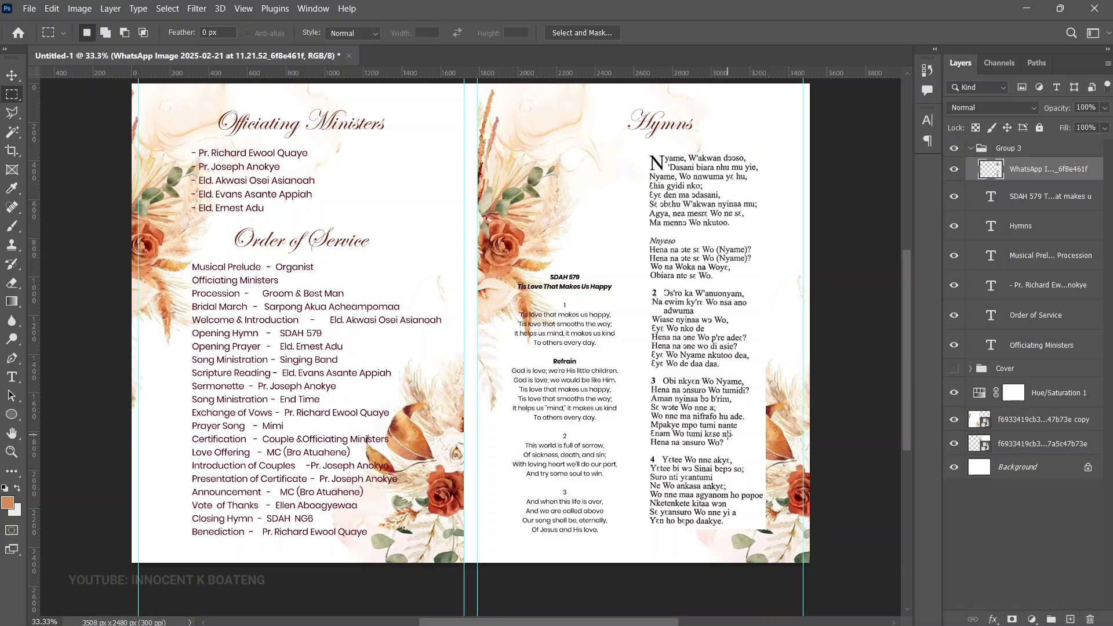
key("v")
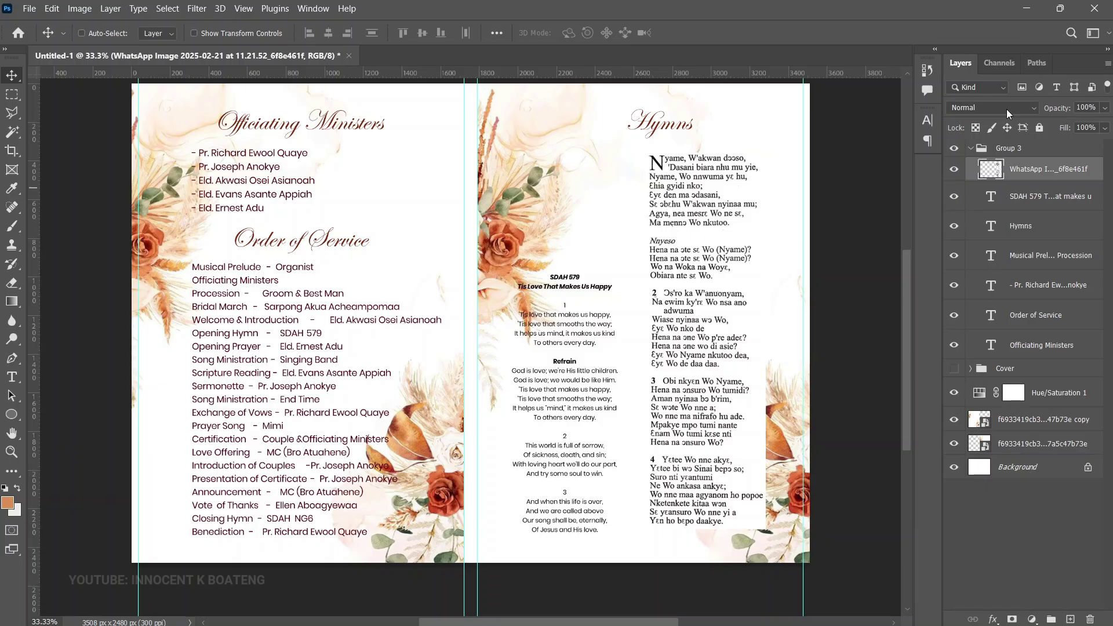
Try Linear Burn, then set the hymn image's blend mode to Darker Color
left_click(1007, 109)
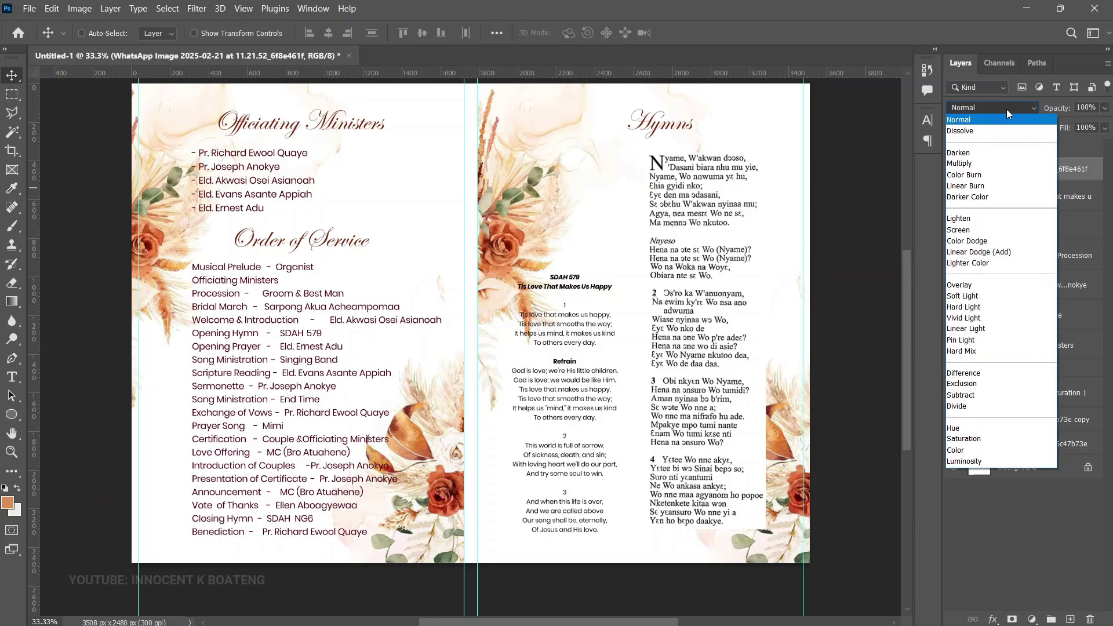
left_click(966, 186)
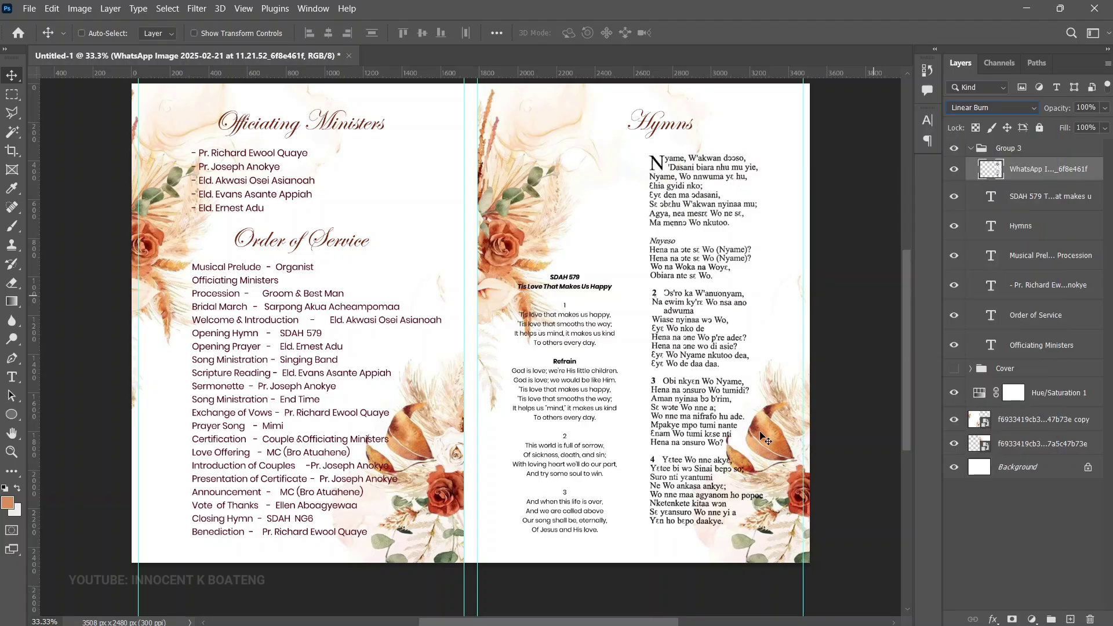
key("ctrl+z")
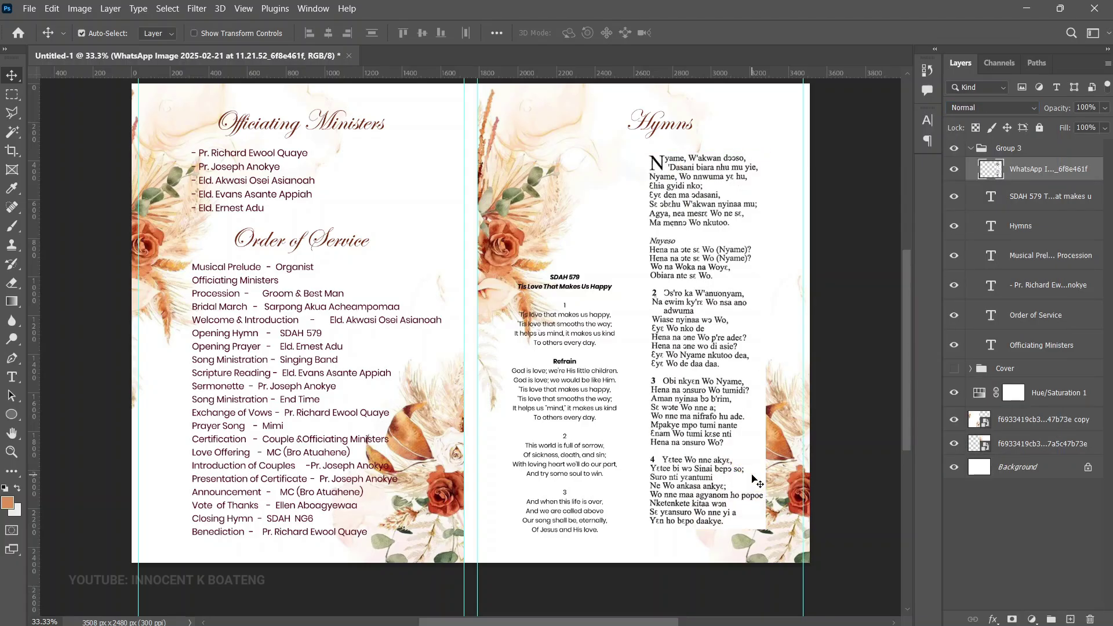
key("z")
left_click(747, 474)
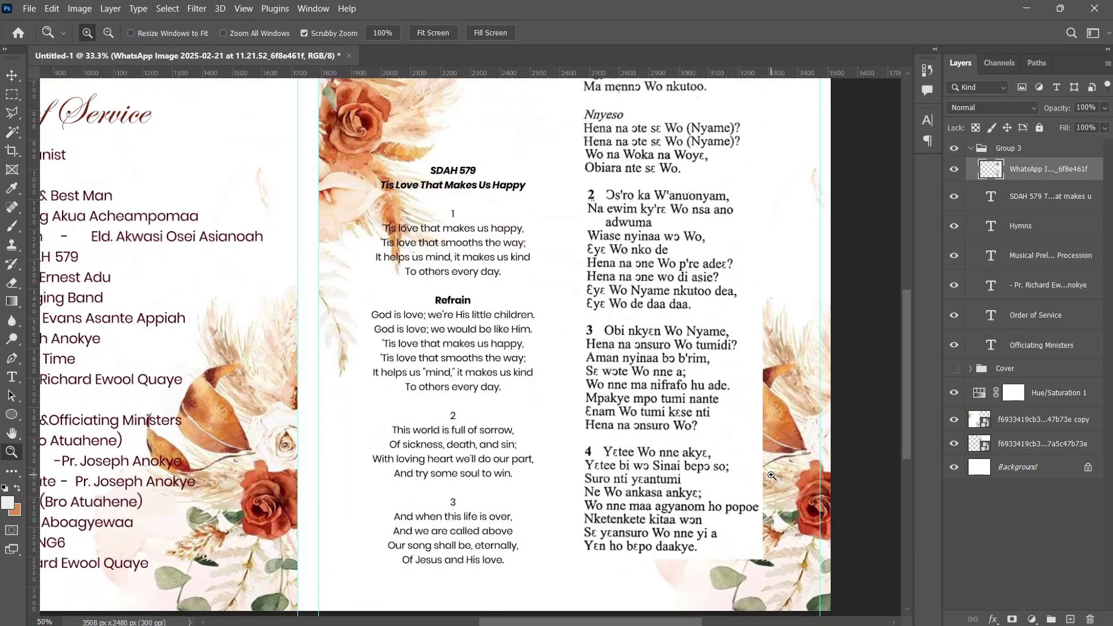
scroll(752, 402, "down", 1)
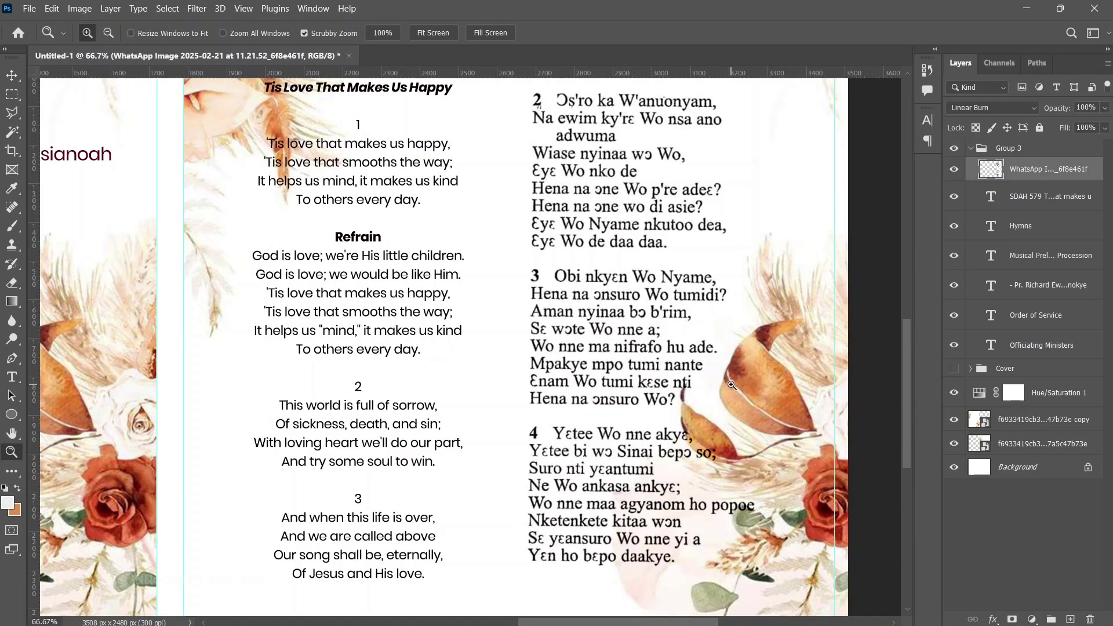
scroll(732, 385, "up", 10)
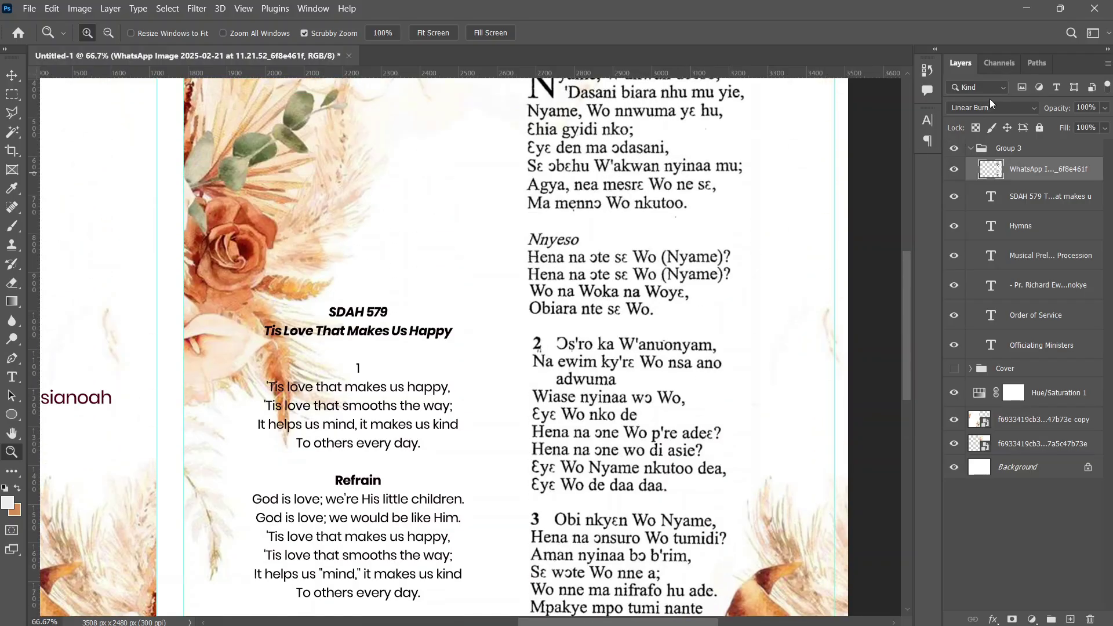
left_click(991, 106)
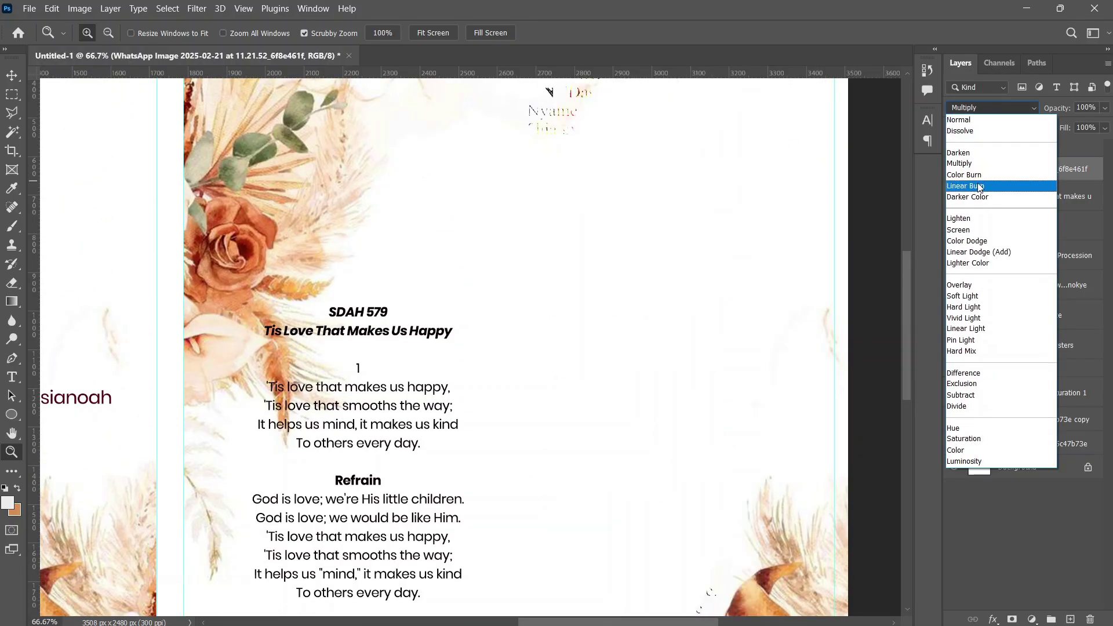
left_click(979, 197)
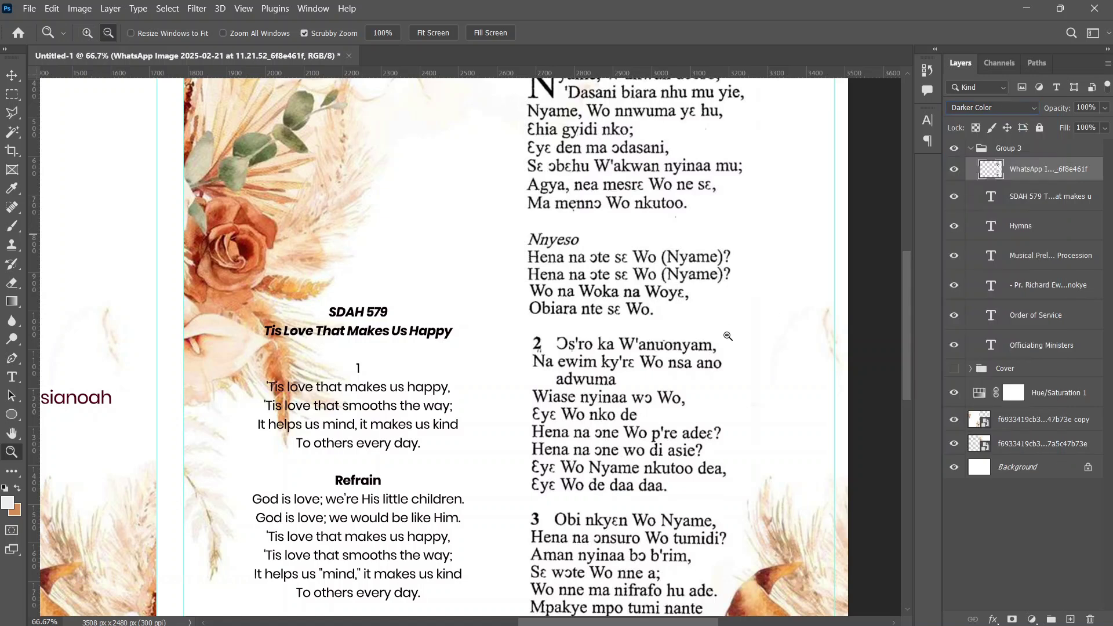
Shrink the hymn image to about 90% and nudge it up and right
left_click(728, 336, "alt")
left_click(728, 336, "alt")
scroll(735, 357, "up", 1)
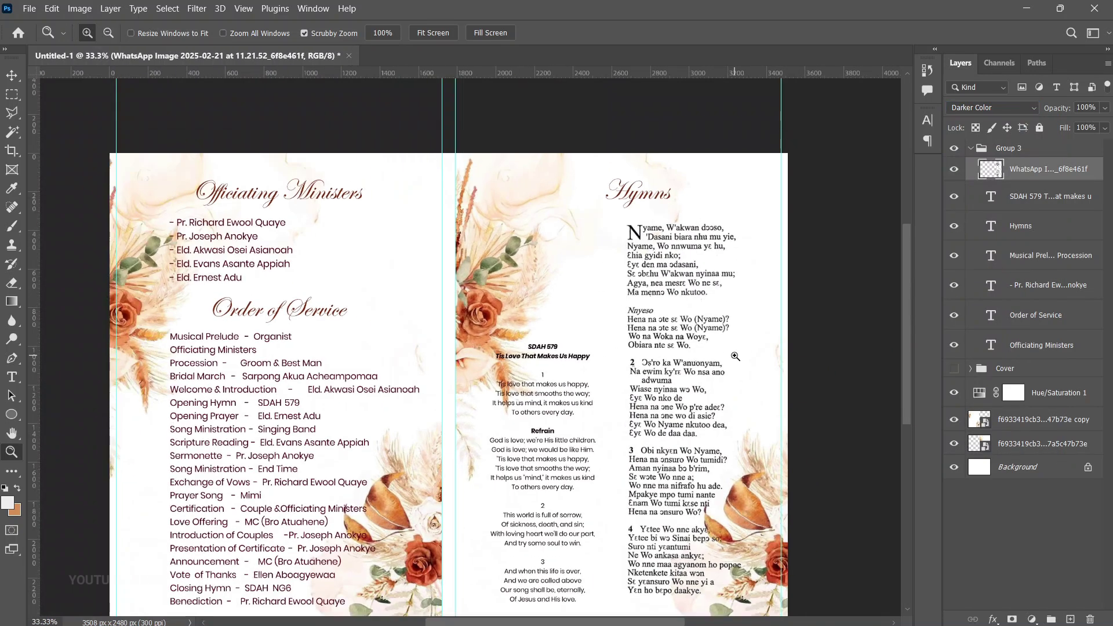
key("ctrl+t")
left_click_drag(743, 223, 732, 259)
left_click_drag(698, 368, 714, 353)
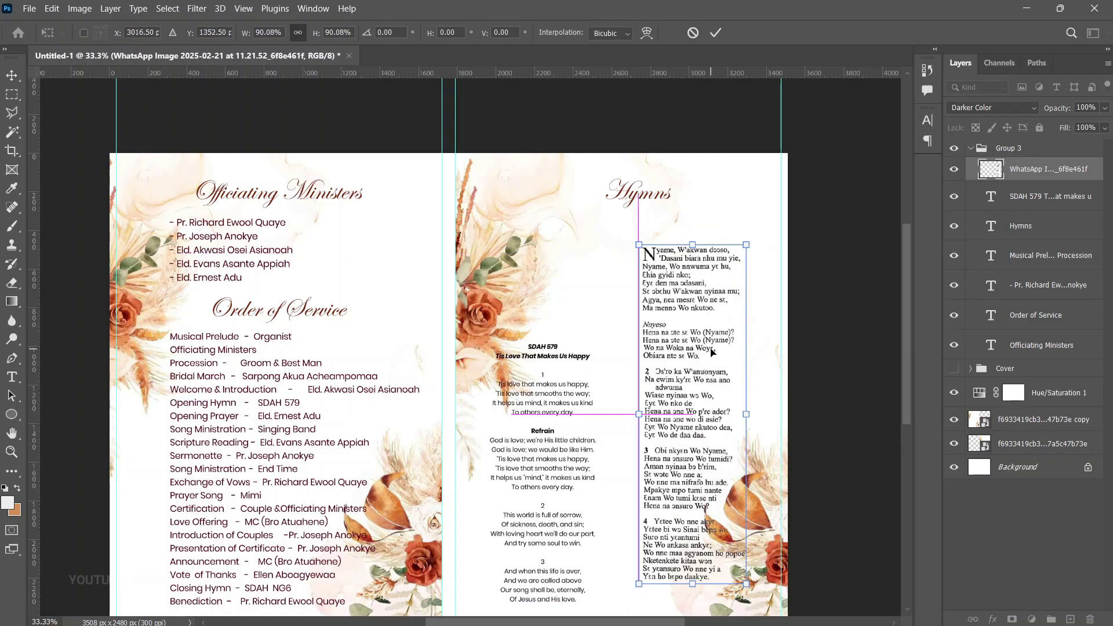
key("Return")
Zoom out to both pages and select the three Hymns page layers
scroll(703, 413, "up", 2)
scroll(689, 214, "down", 3)
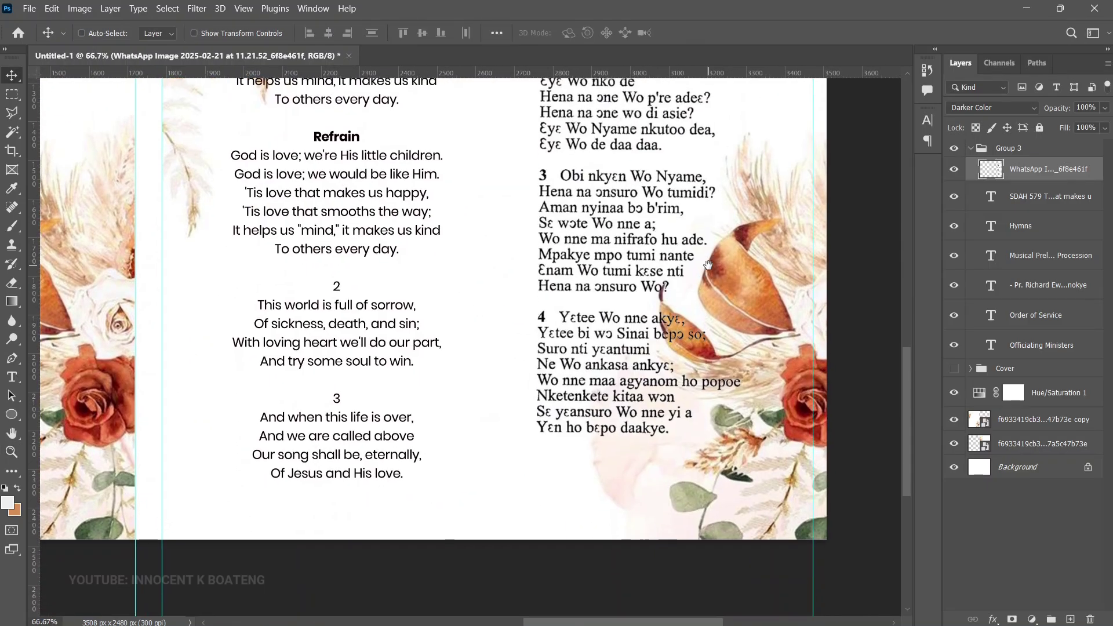
scroll(688, 214, "up", 10)
key("z")
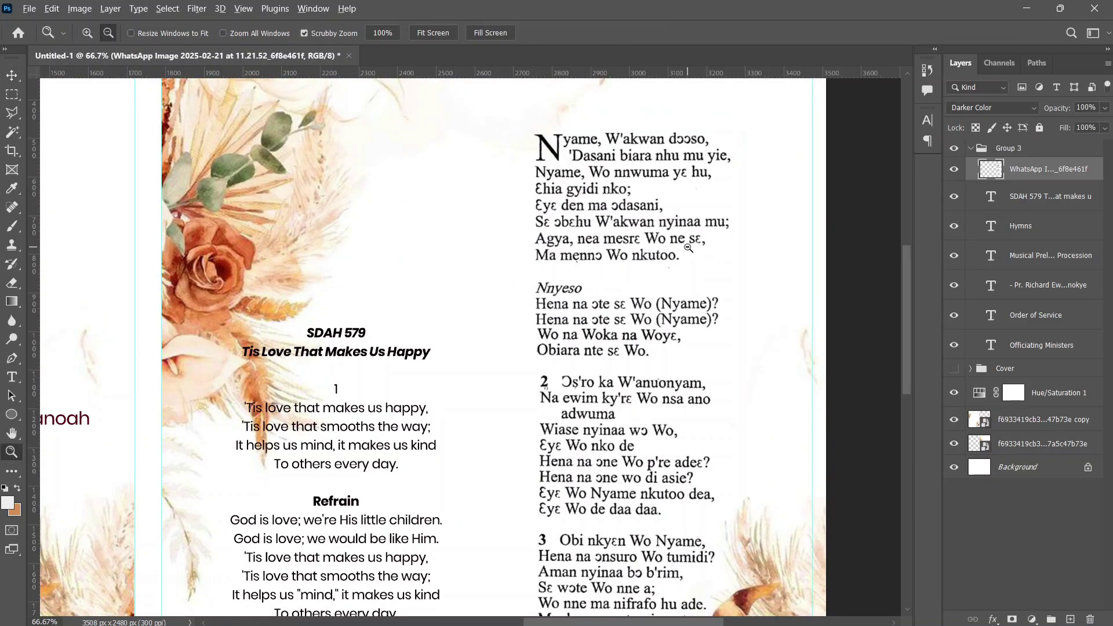
left_click(688, 248, "alt")
left_click(688, 248, "alt")
key("v")
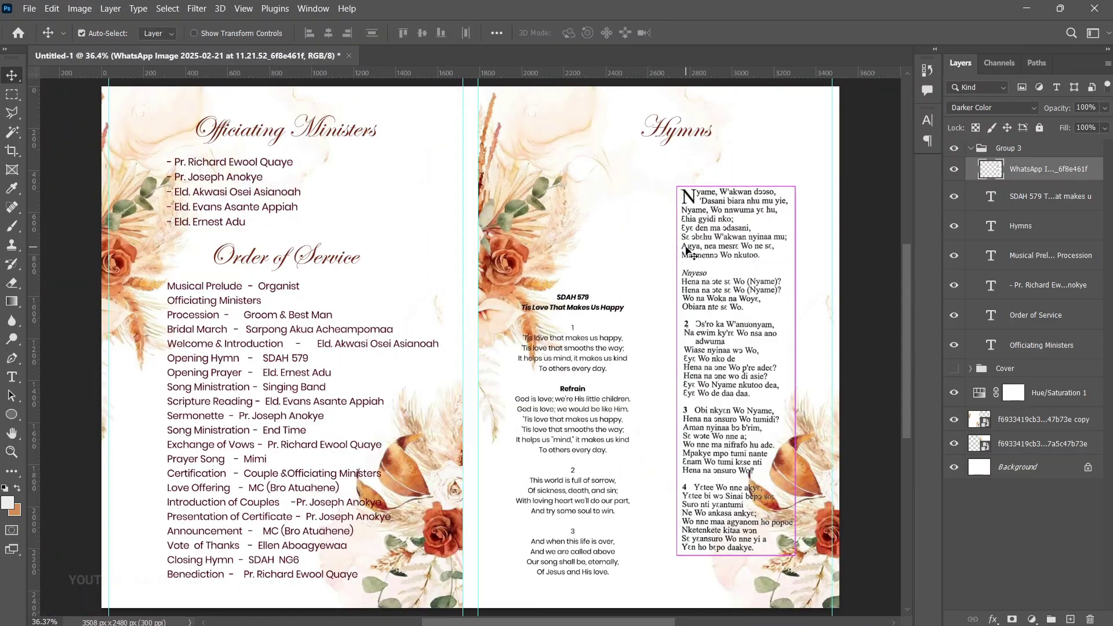
key("ctrl")
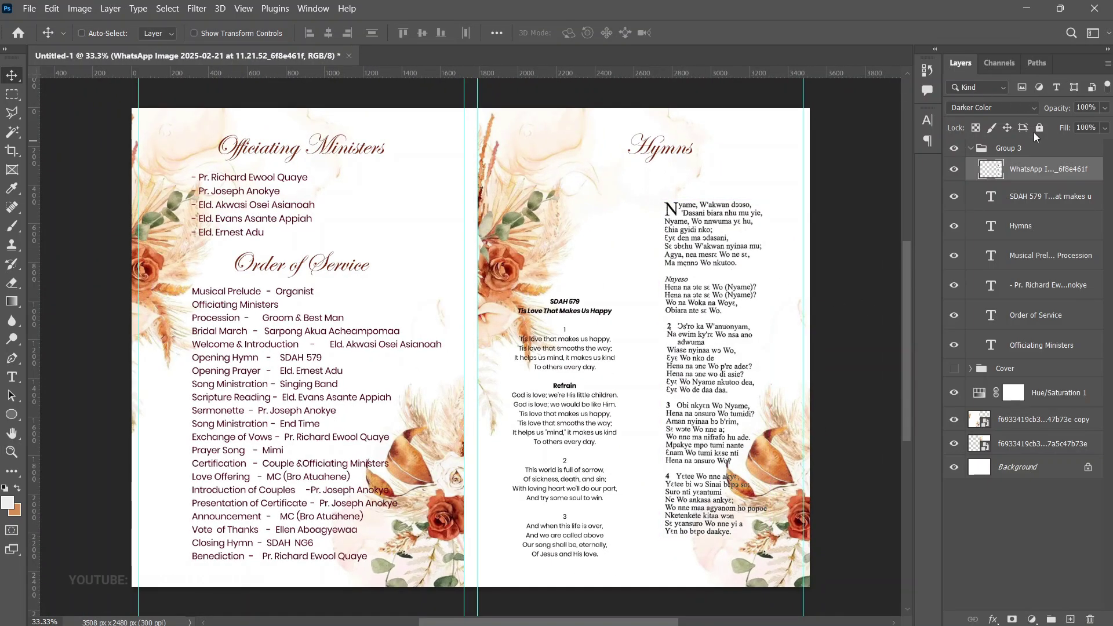
left_click(1032, 224, "shift")
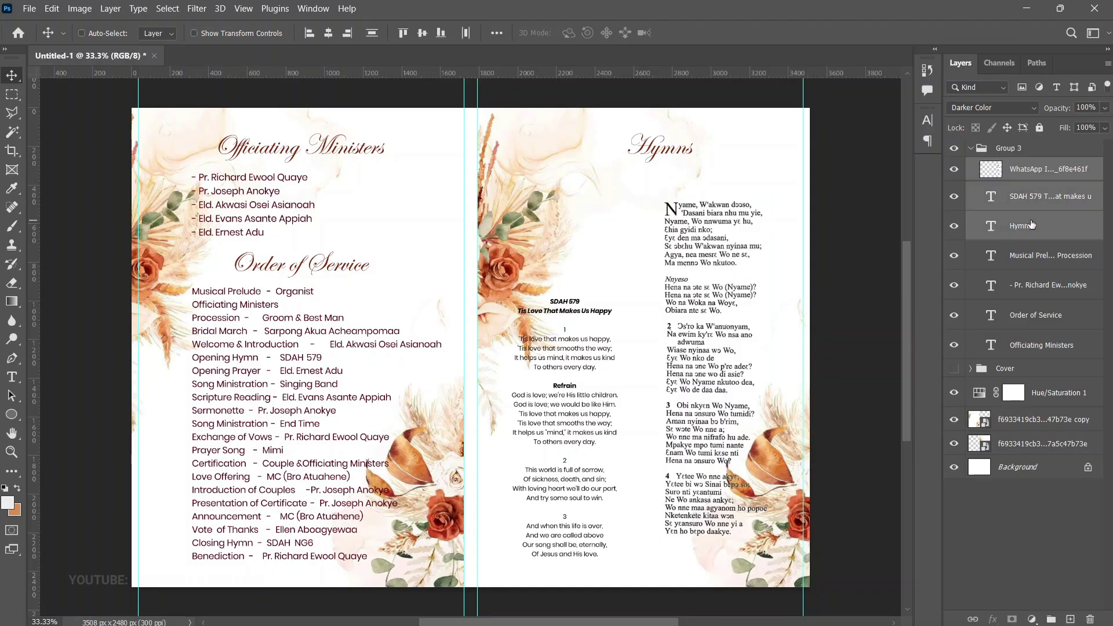
Group the Hymns layers, rename Group 3 to 'Inside', and show it with Cover hidden
key("ctrl+g")
left_click(953, 167)
left_click(953, 167)
left_click(970, 149)
double_click(1017, 149)
type("Inside")
key("Return")
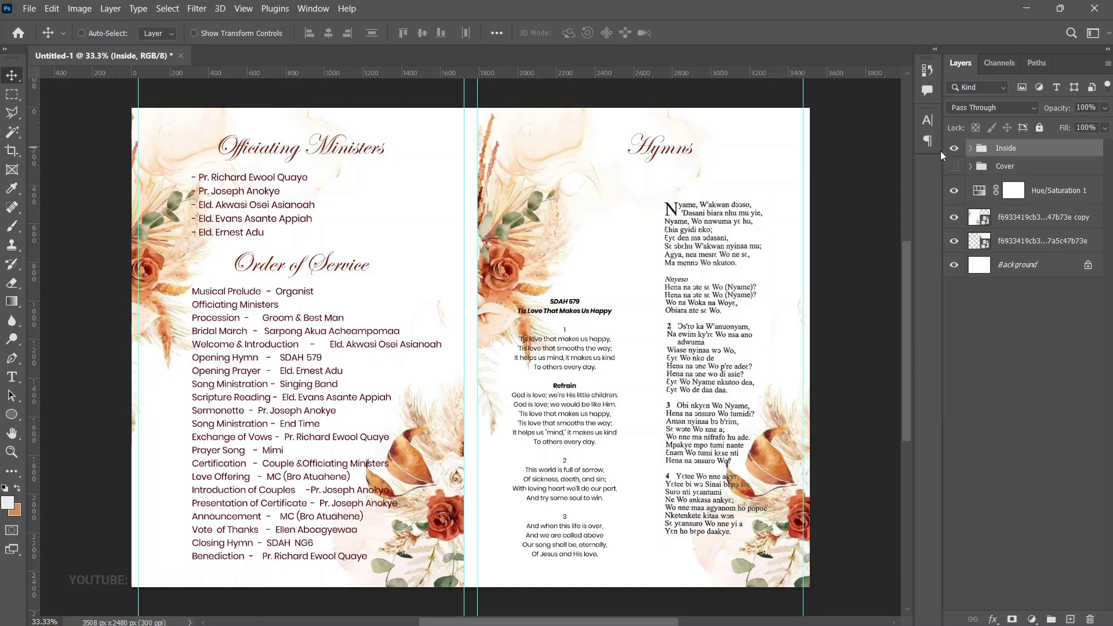
left_click(954, 166)
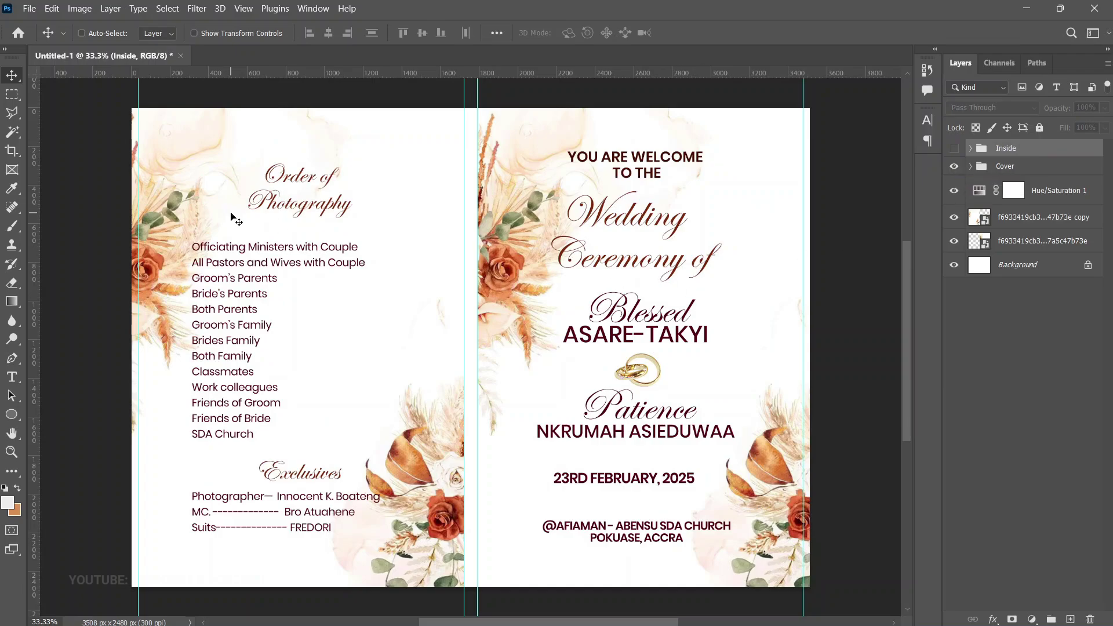
left_click(954, 167)
left_click(953, 148)
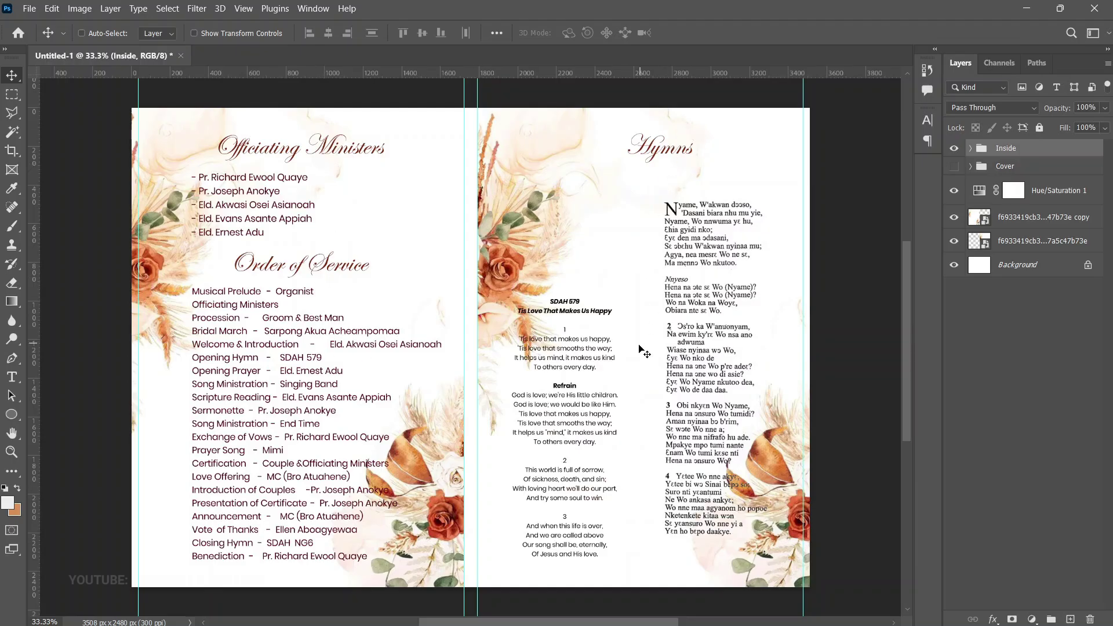
Try moving the Hymns title, undo it, and hide the guides with Ctrl+;
right_click(647, 164)
left_click(651, 176)
left_click_drag(652, 176, 628, 255)
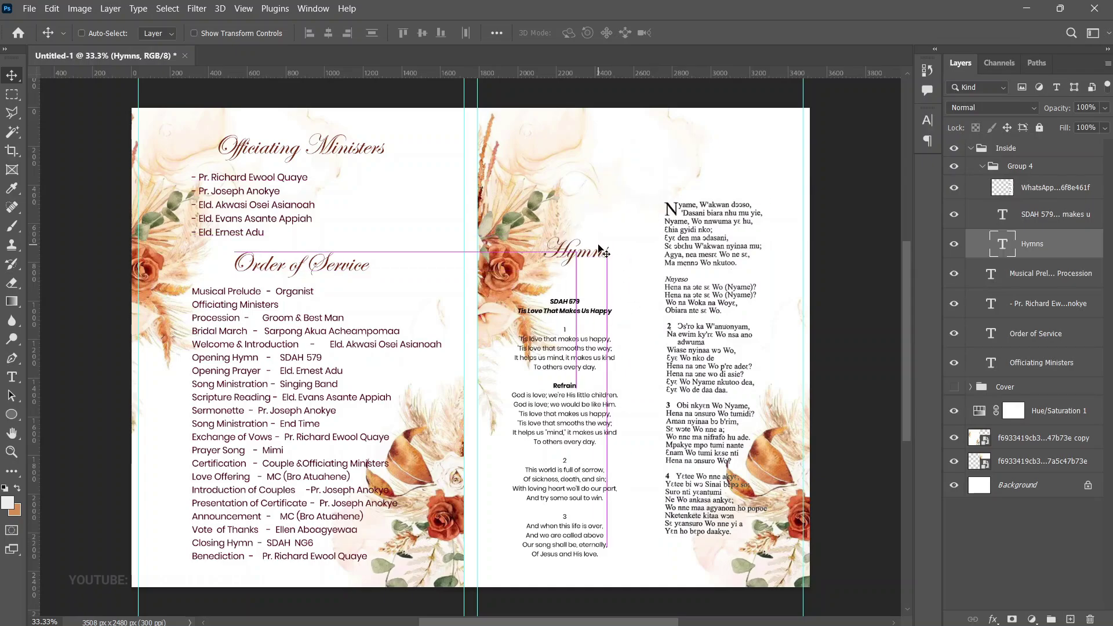
key("ctrl+z")
left_click(628, 255, "alt")
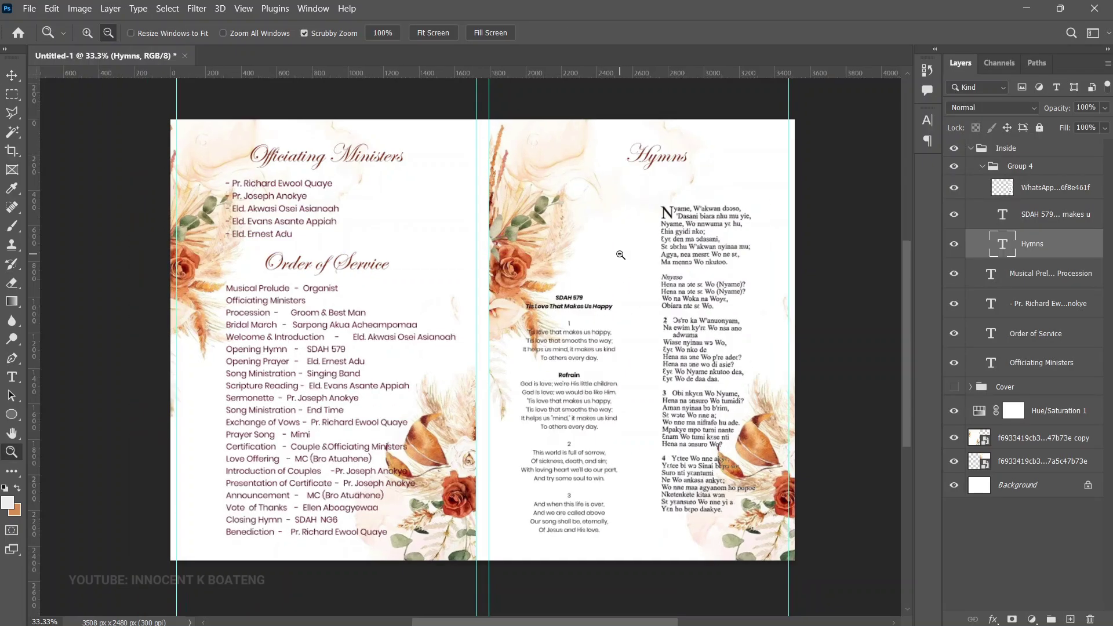
key("ctrl+semicolon")
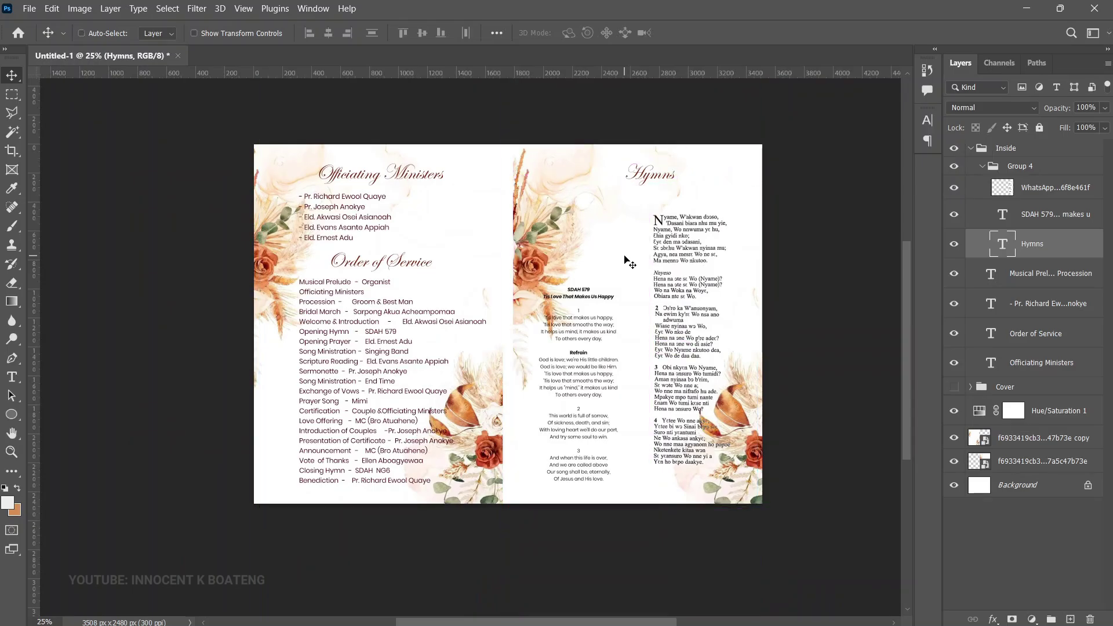